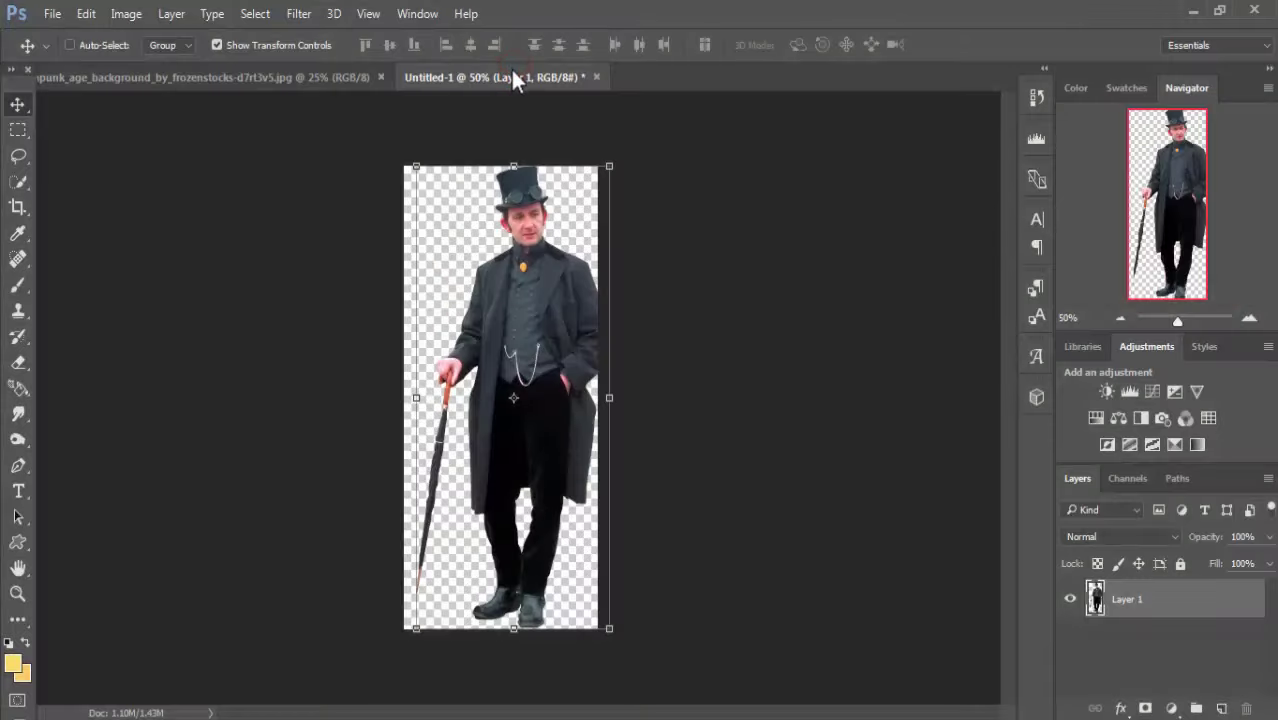
- Float the Untitled-1 man document in its own window over the steampunk clock image
mouse_move(510, 72)
left_mouse_down()
mouse_move(520, 130)
mouse_move(510, 122)
mouse_move(689, 78)
left_mouse_up()
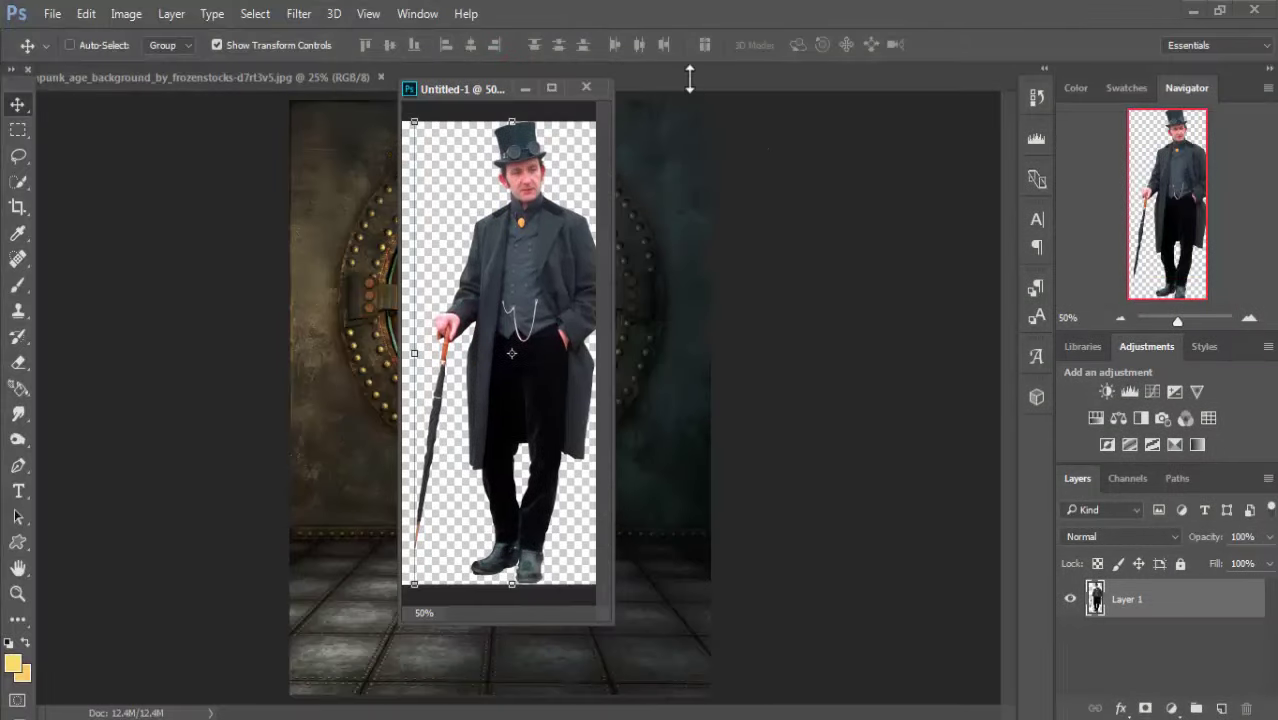
- Carry the cut-out man into the clock background document and close Untitled-1
left_click_drag(485, 88, 954, 136)
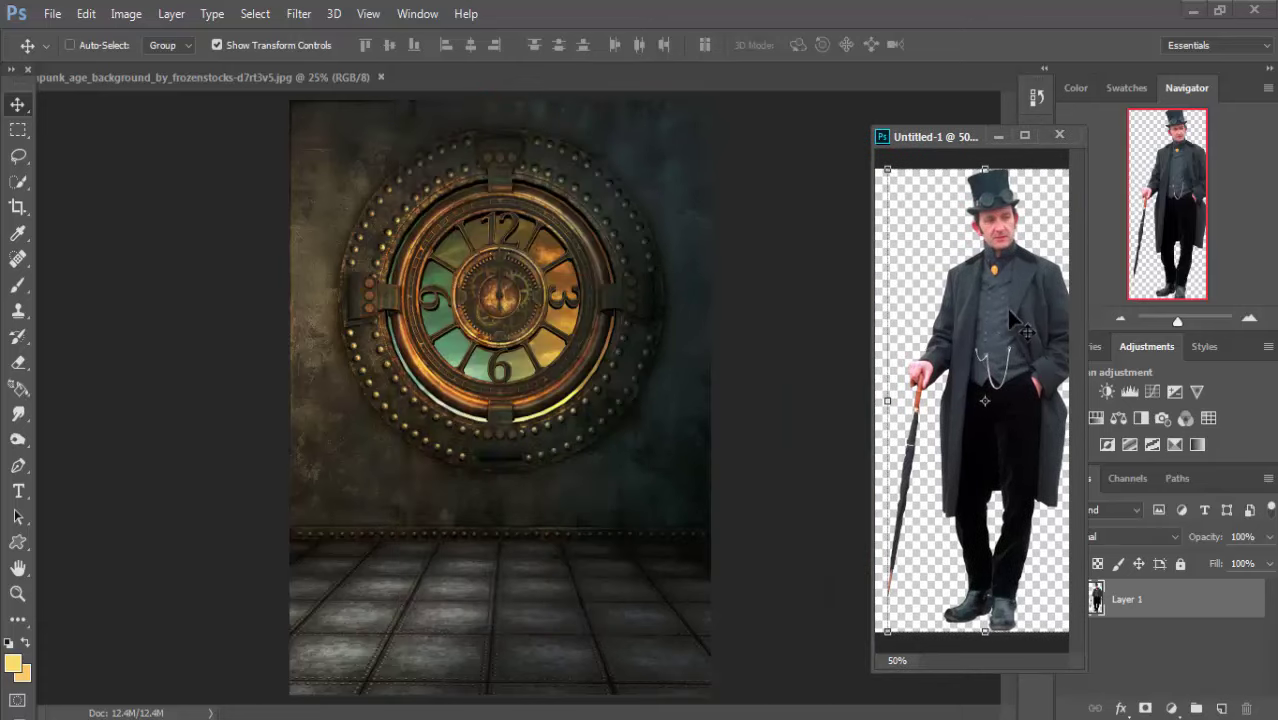
left_click_drag(1005, 306, 564, 314)
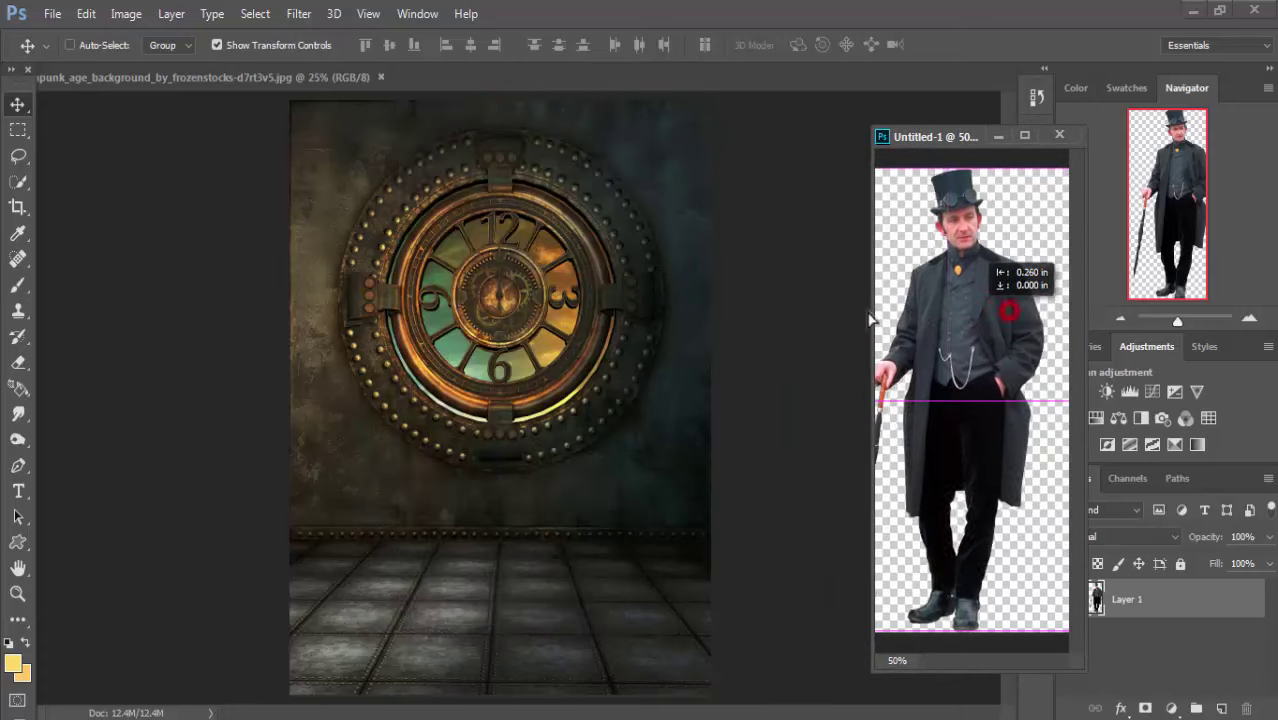
left_click(995, 137)
left_click_drag(564, 308, 498, 472)
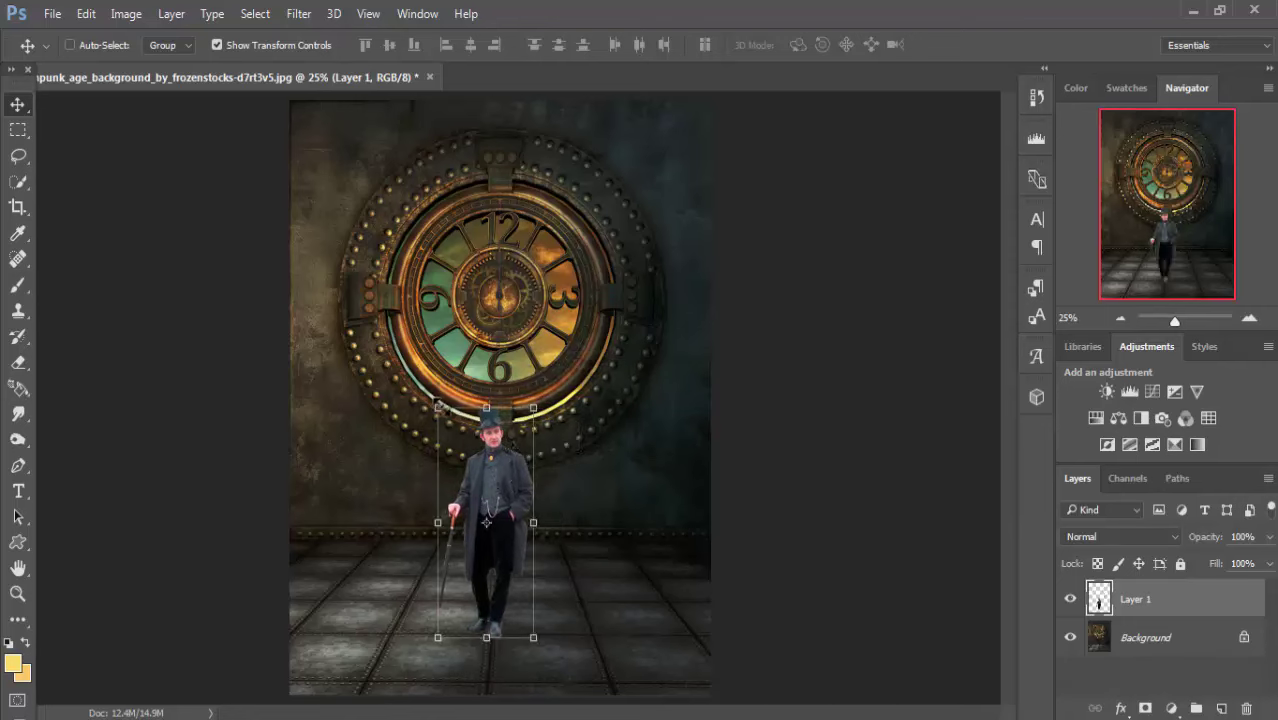
- Scale the man proportionally to about 83% and set him on the floor before the door
key("shift+alt")
left_click_drag(440, 407, 373, 217)
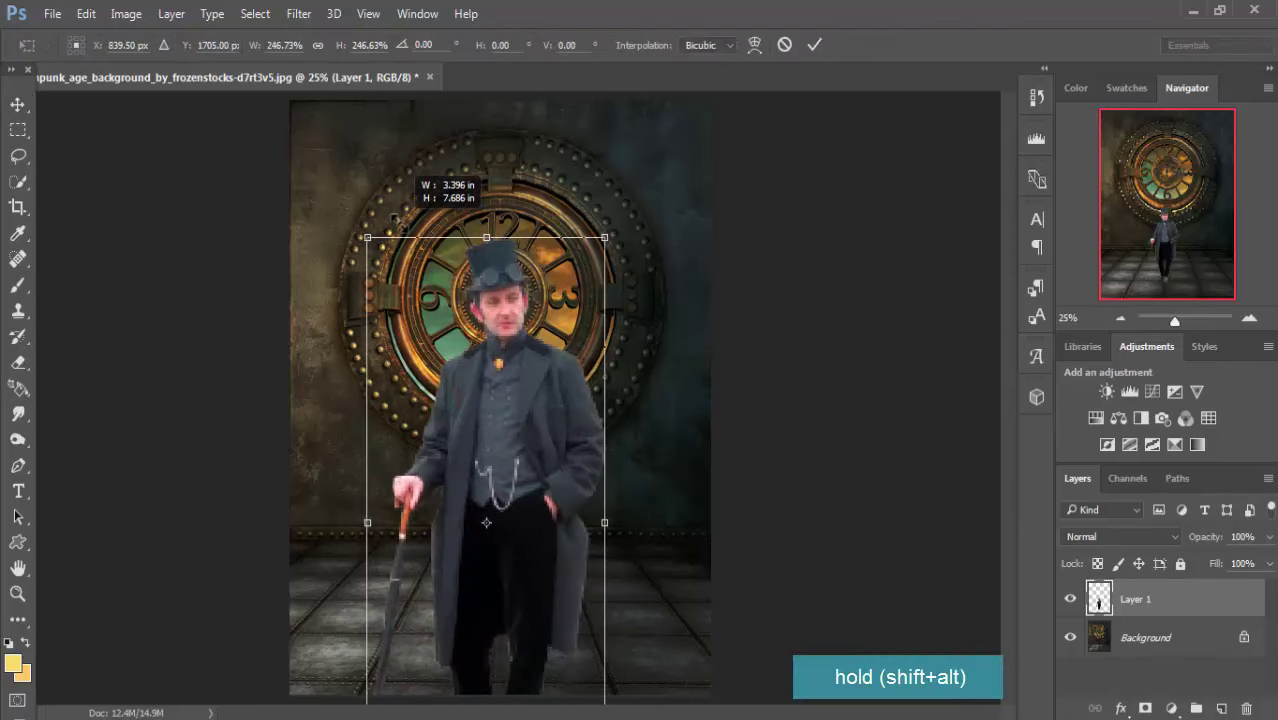
mouse_move(547, 455)
left_mouse_down()
mouse_move(553, 311)
mouse_move(549, 323)
left_mouse_up()
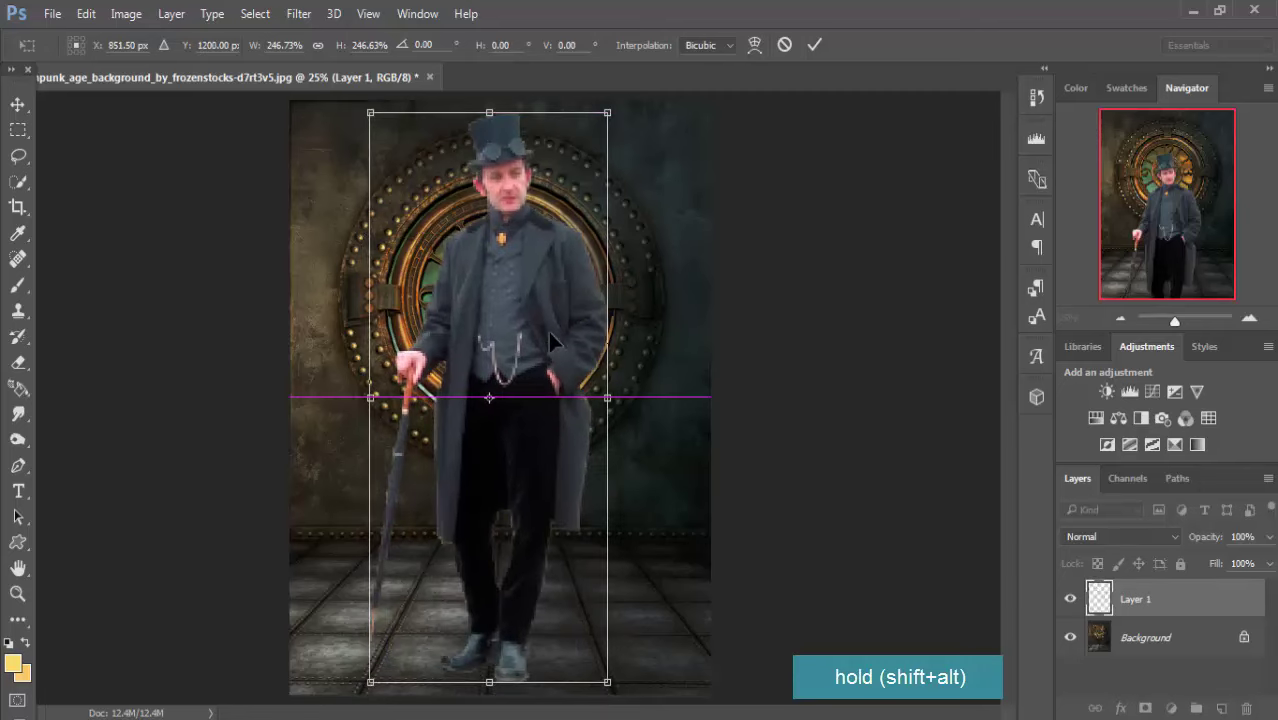
left_click_drag(607, 113, 587, 162)
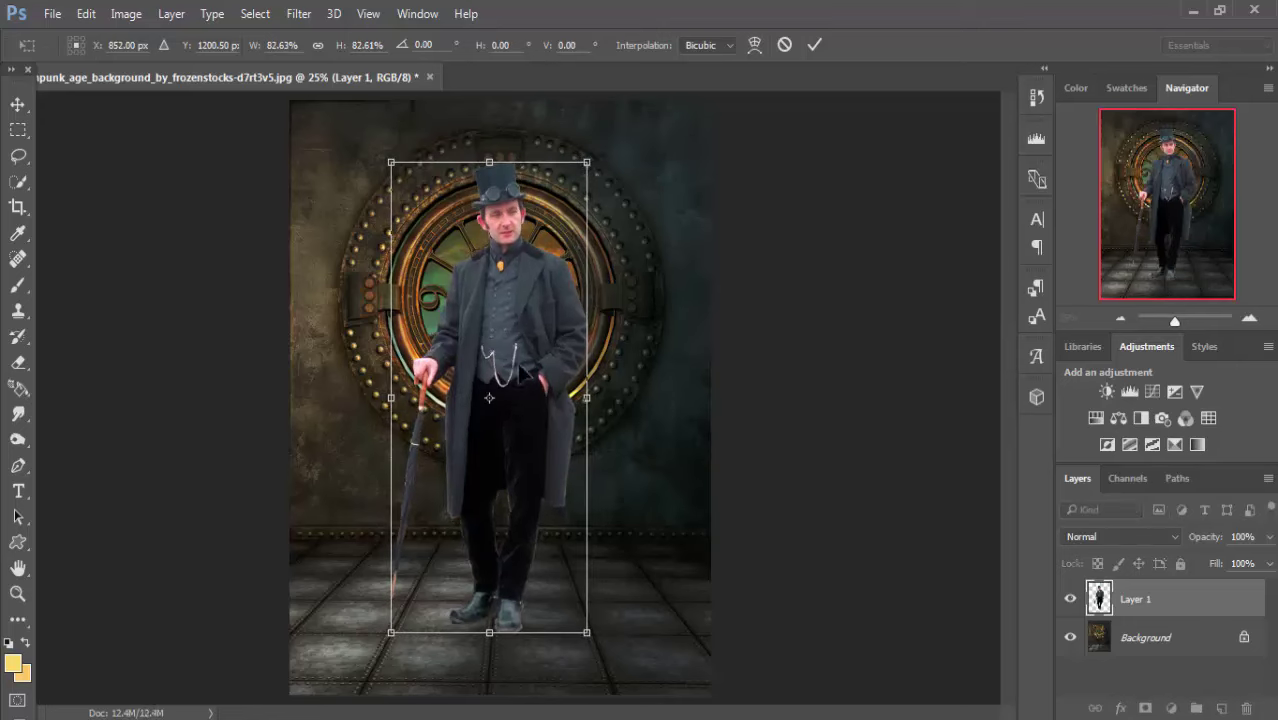
left_click_drag(523, 372, 498, 404)
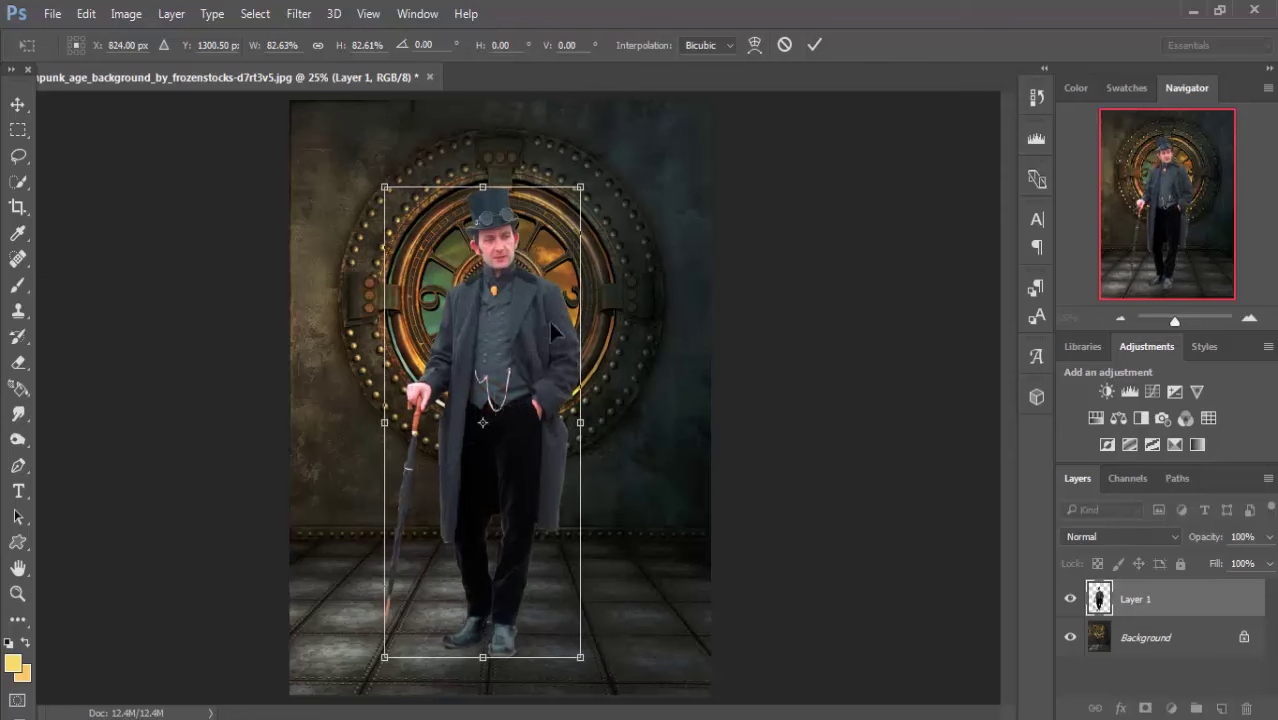
left_click(816, 45)
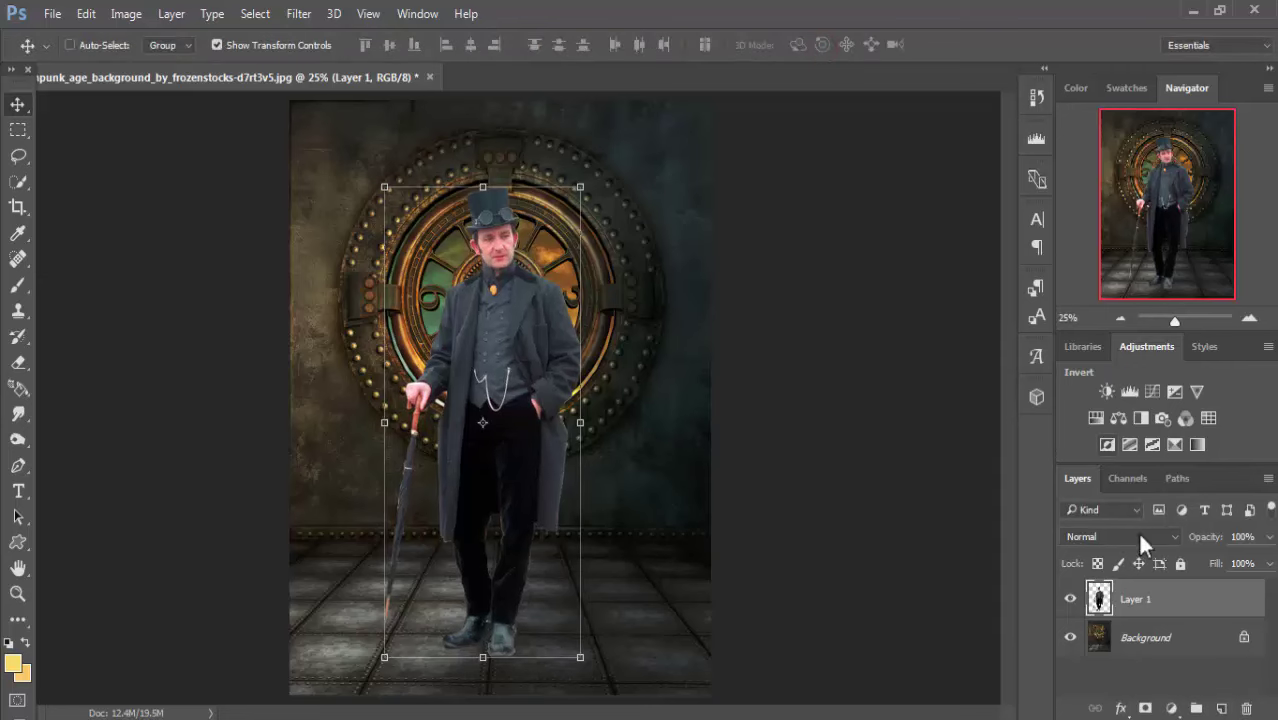
- Duplicate Layer 1 as Layer 1 copy and hide the original Layer 1
left_click(1153, 598)
right_click(1155, 598)
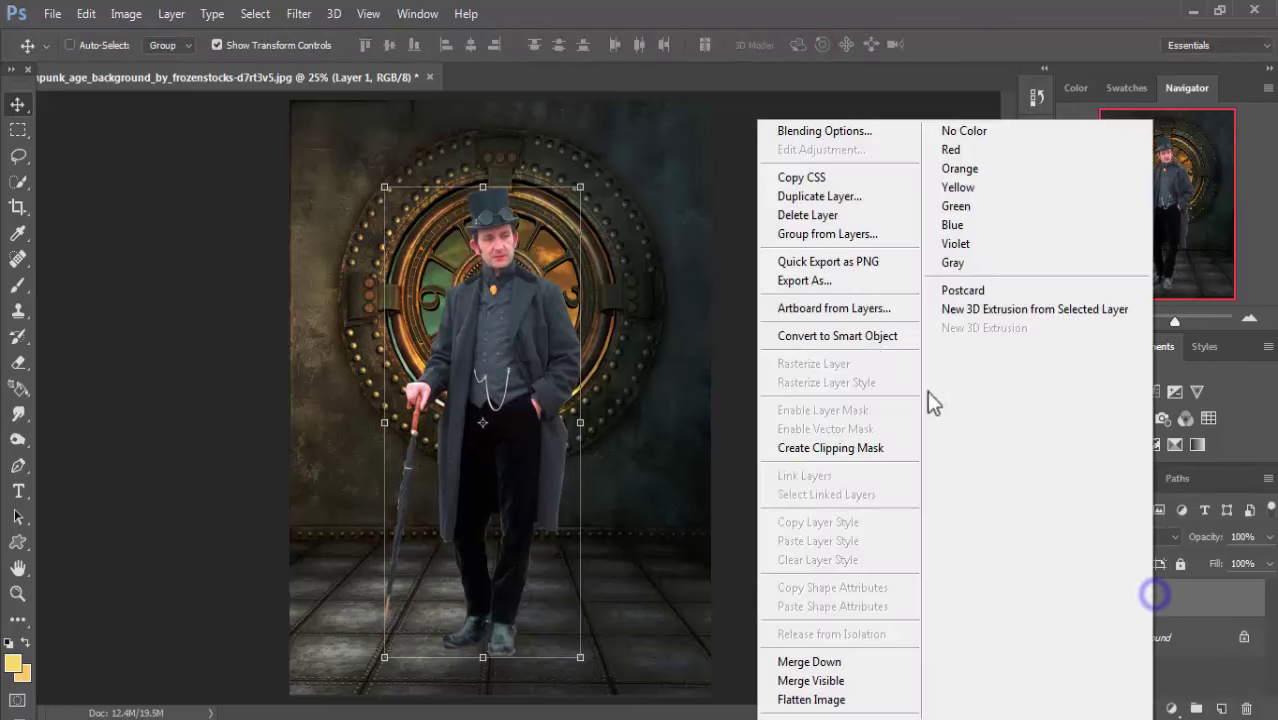
left_click(832, 197)
left_click(1183, 240)
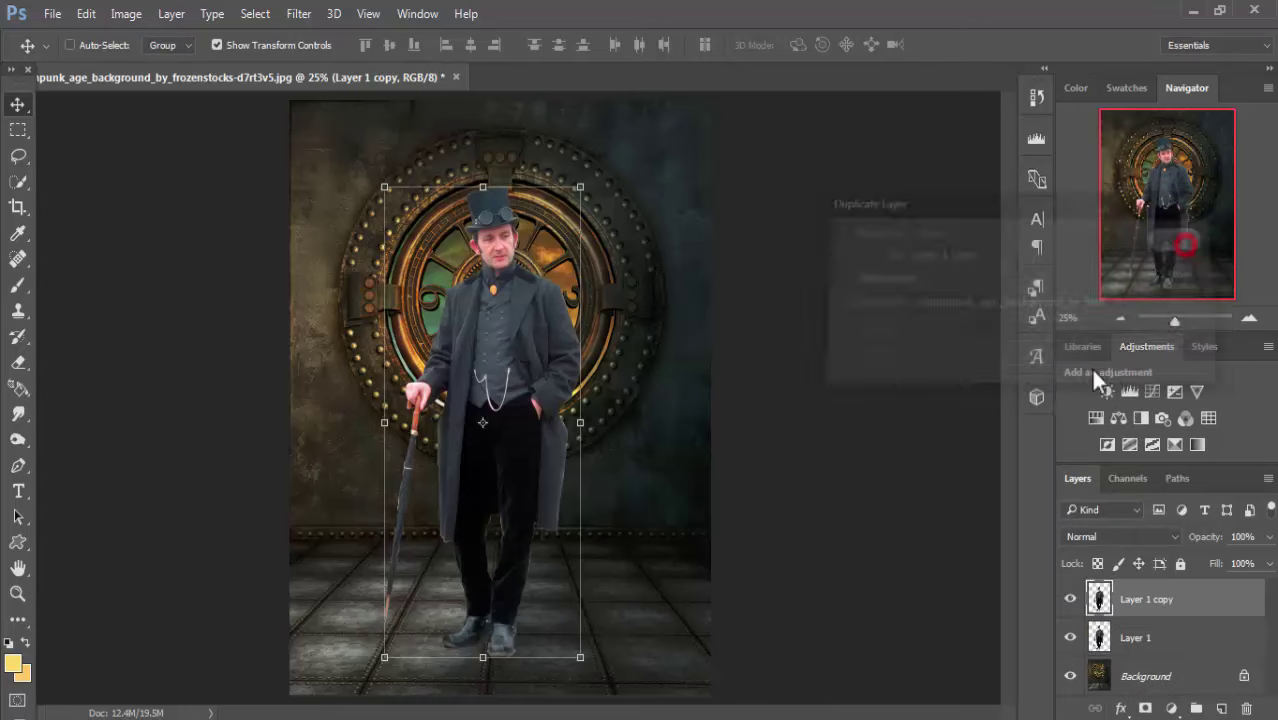
left_click(1070, 640)
left_click(1160, 600)
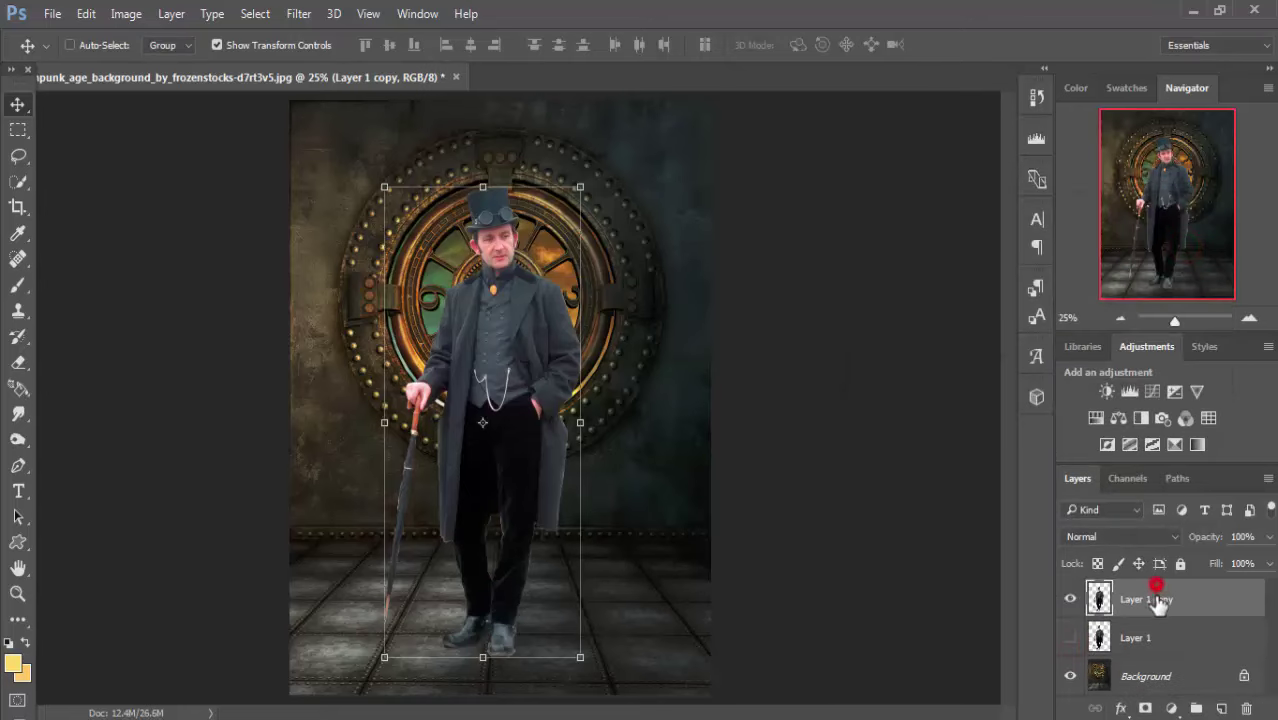
- In the Camera Raw Filter, warm the man's temperature, raise clarity and slightly tweak exposure
left_click(298, 14)
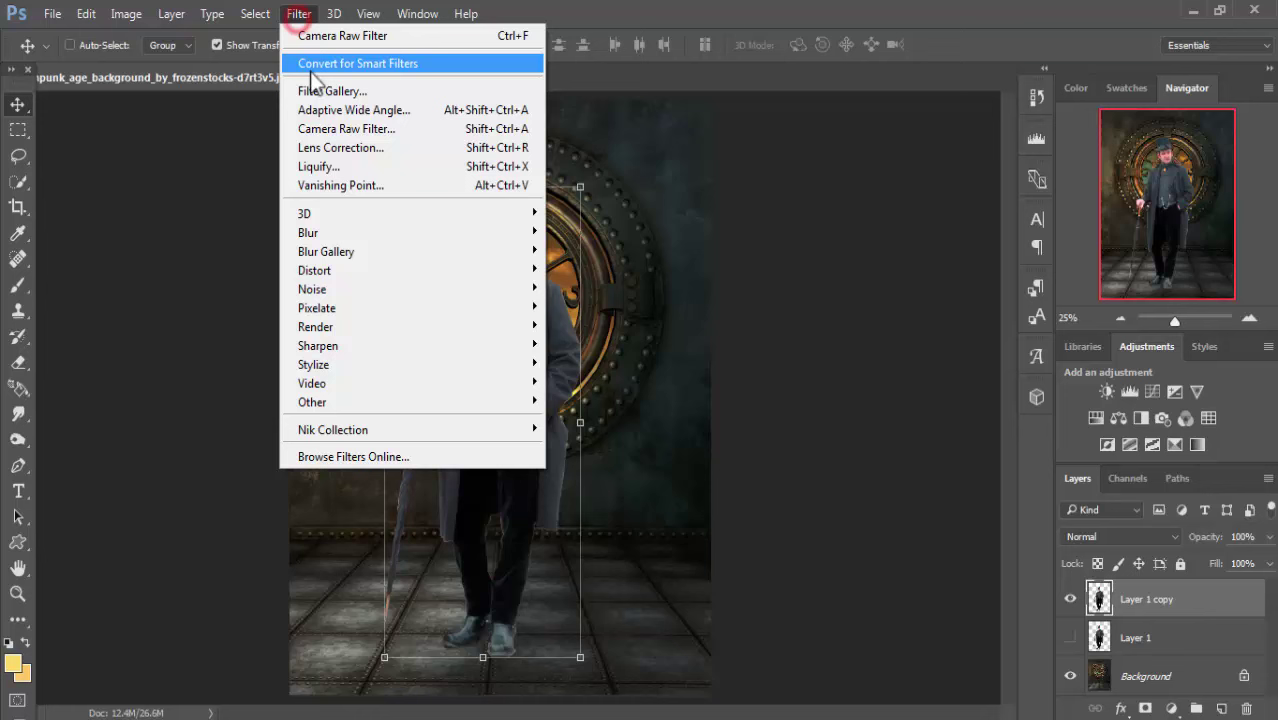
left_click(322, 130)
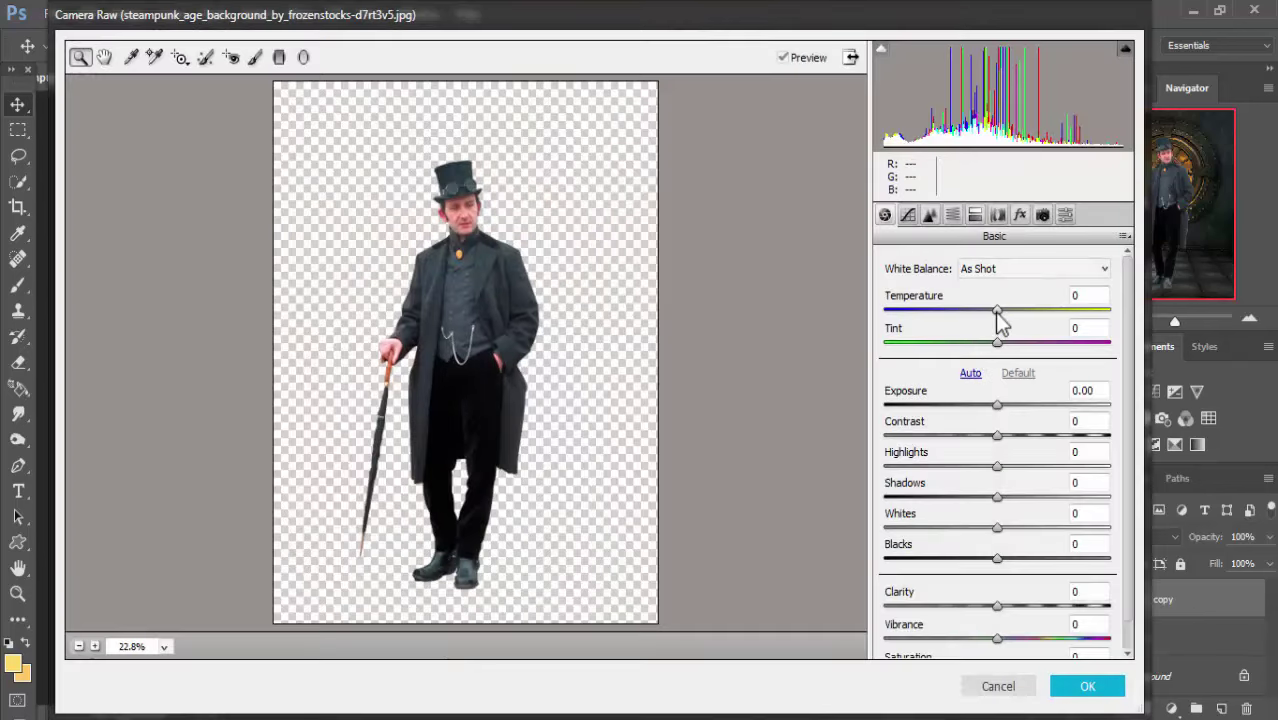
left_click_drag(997, 310, 1014, 311)
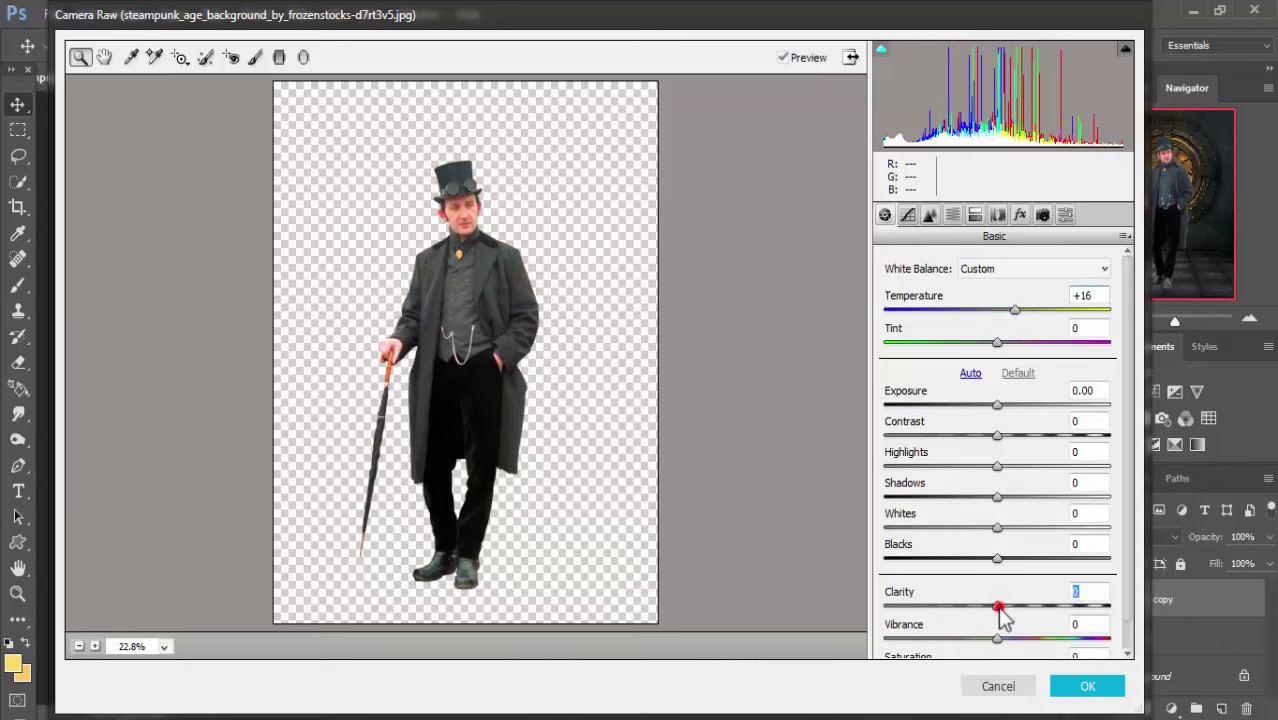
left_click_drag(997, 606, 1043, 605)
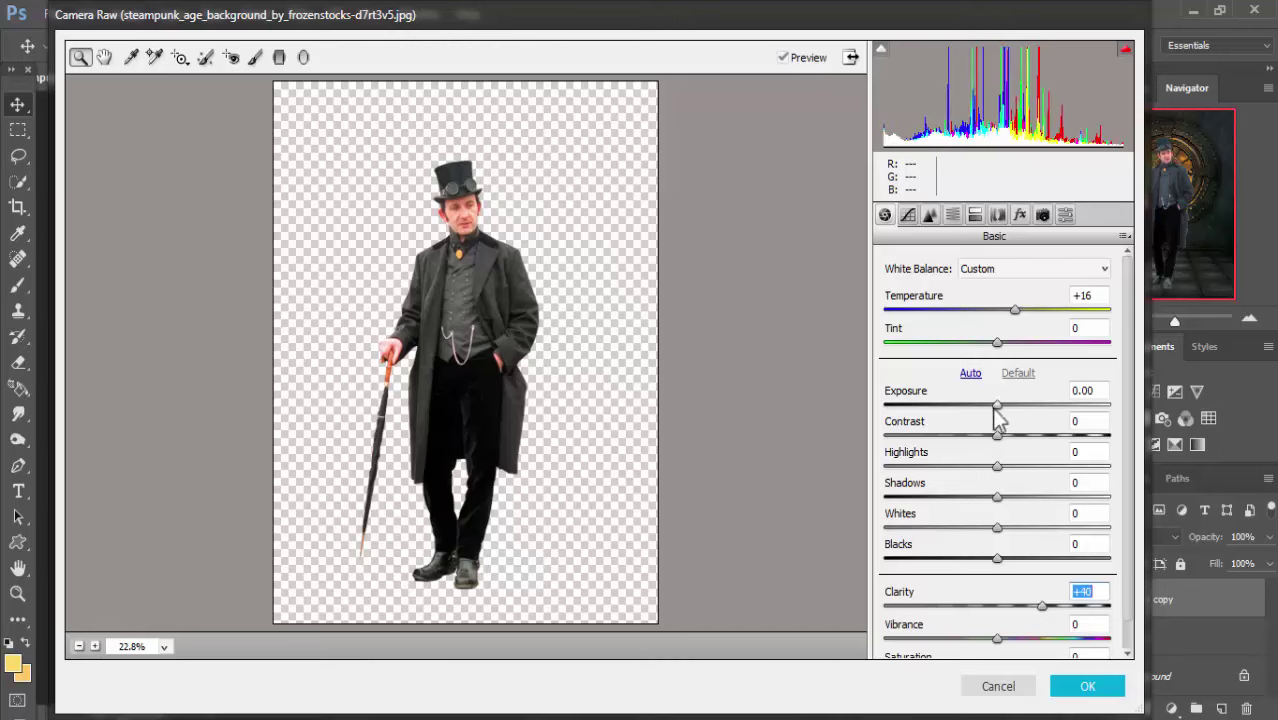
mouse_move(997, 404)
left_mouse_down()
mouse_move(986, 405)
mouse_move(1000, 413)
left_mouse_up()
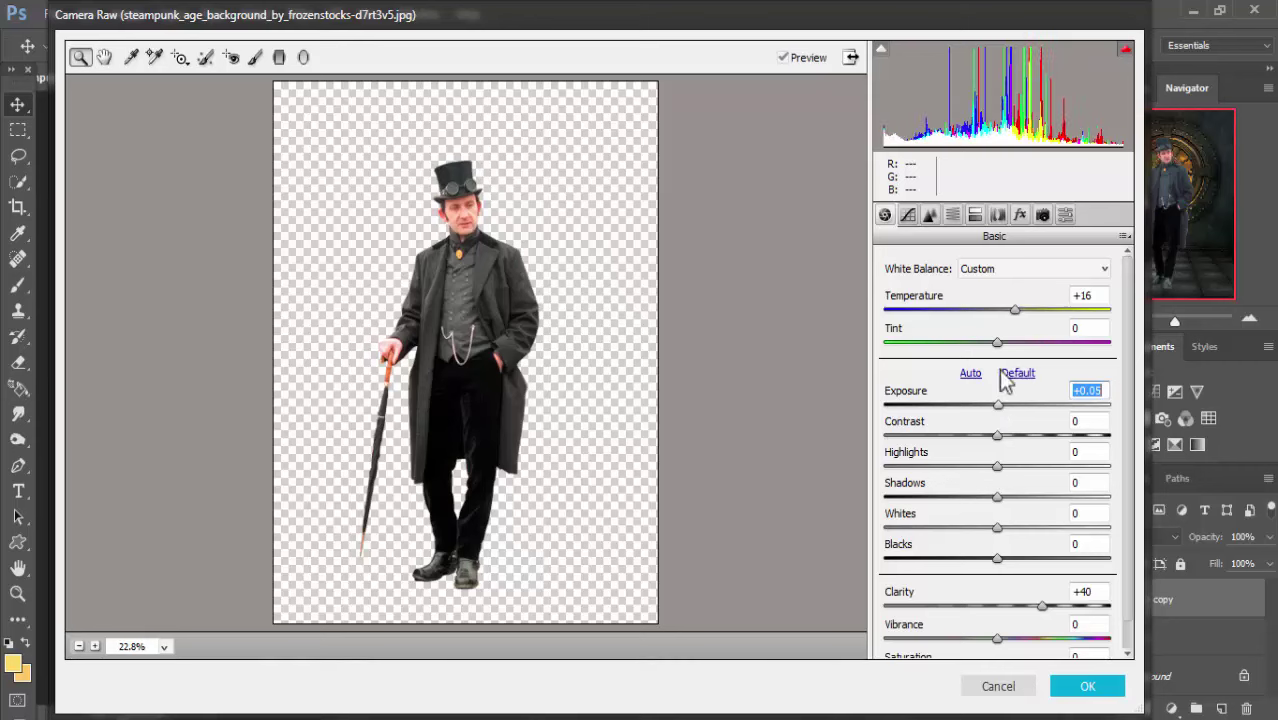
- Split-tone the man: blue highlight hue with moderate saturation, faint shadow saturation, then apply
left_click(975, 215)
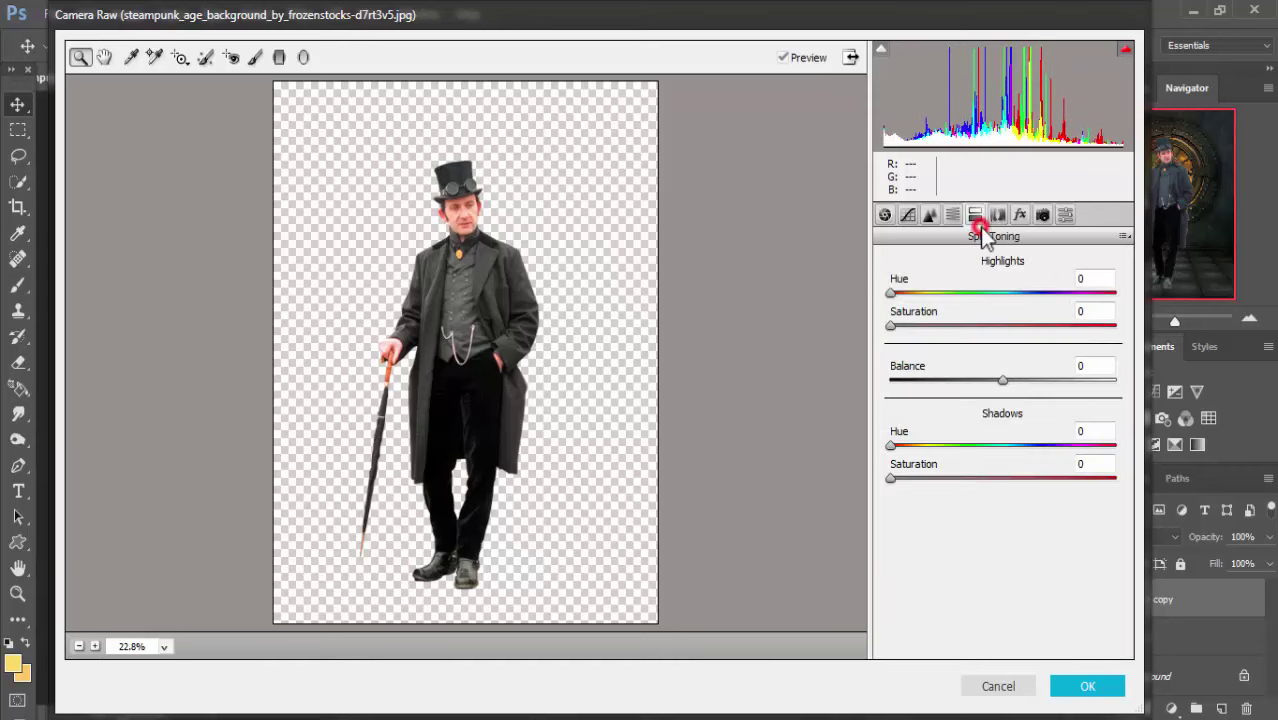
left_click_drag(890, 292, 1027, 292)
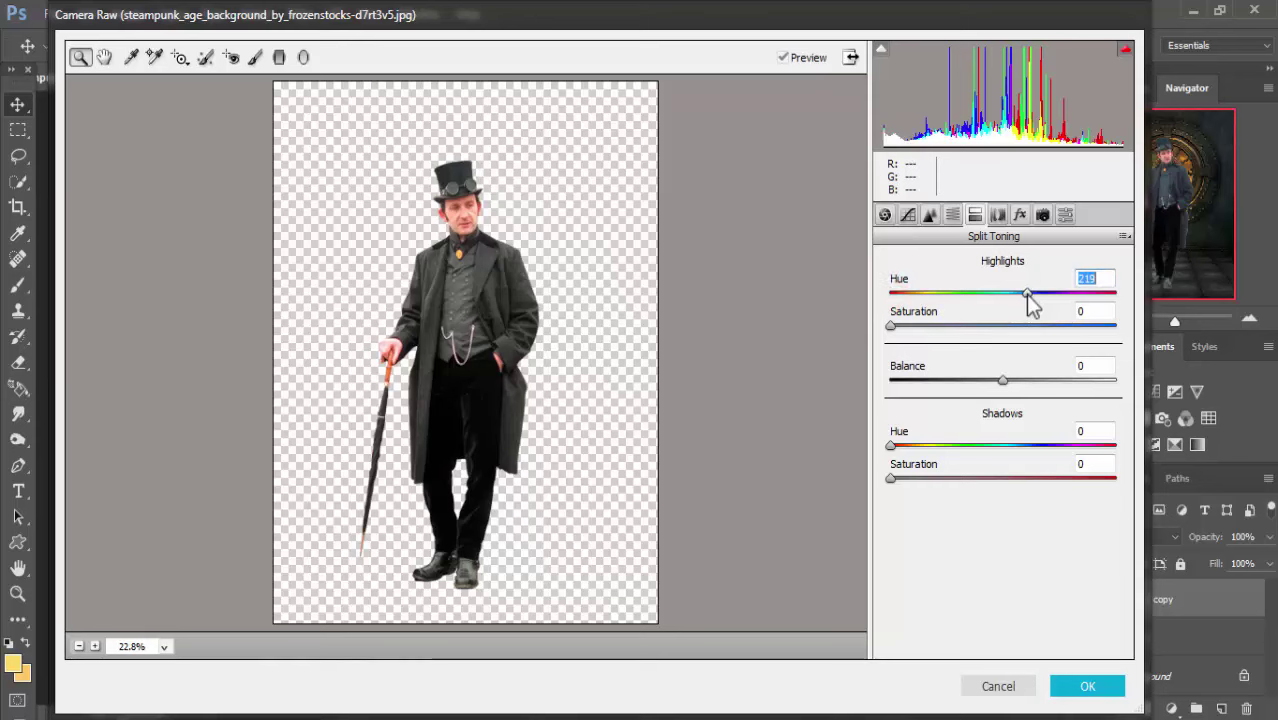
left_click_drag(891, 327, 950, 327)
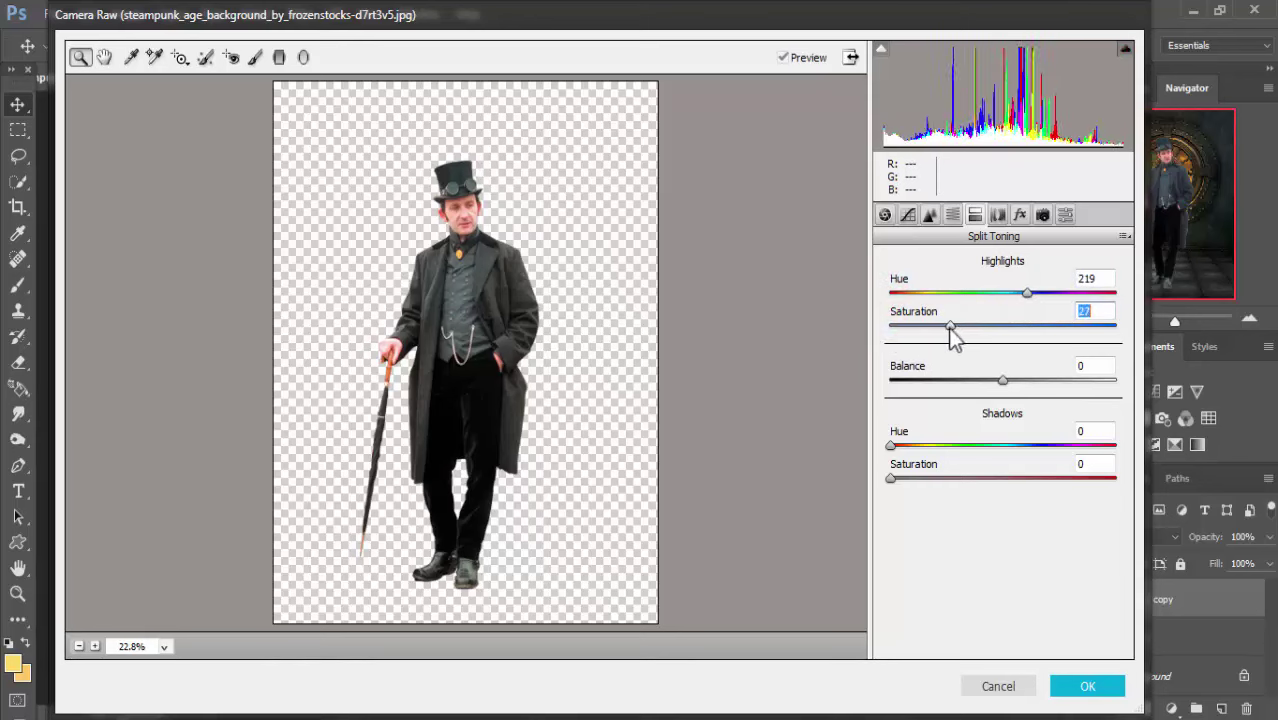
left_click_drag(950, 327, 944, 327)
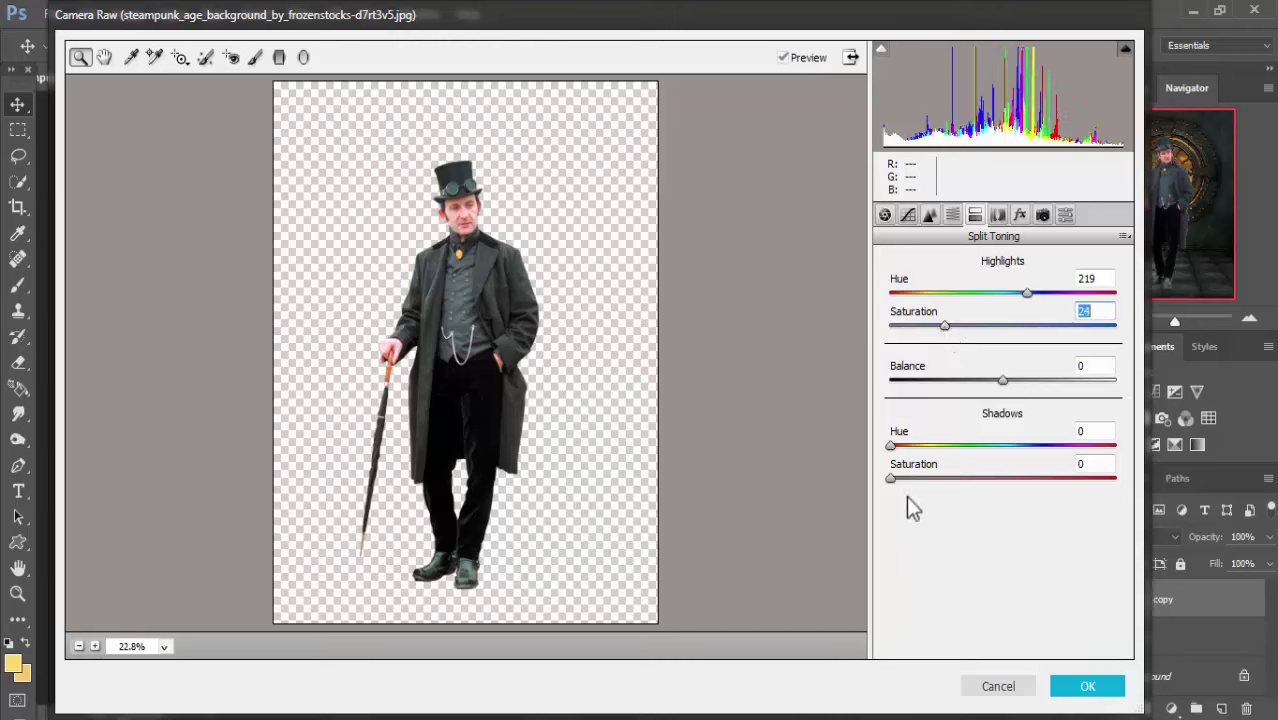
left_click_drag(891, 478, 908, 478)
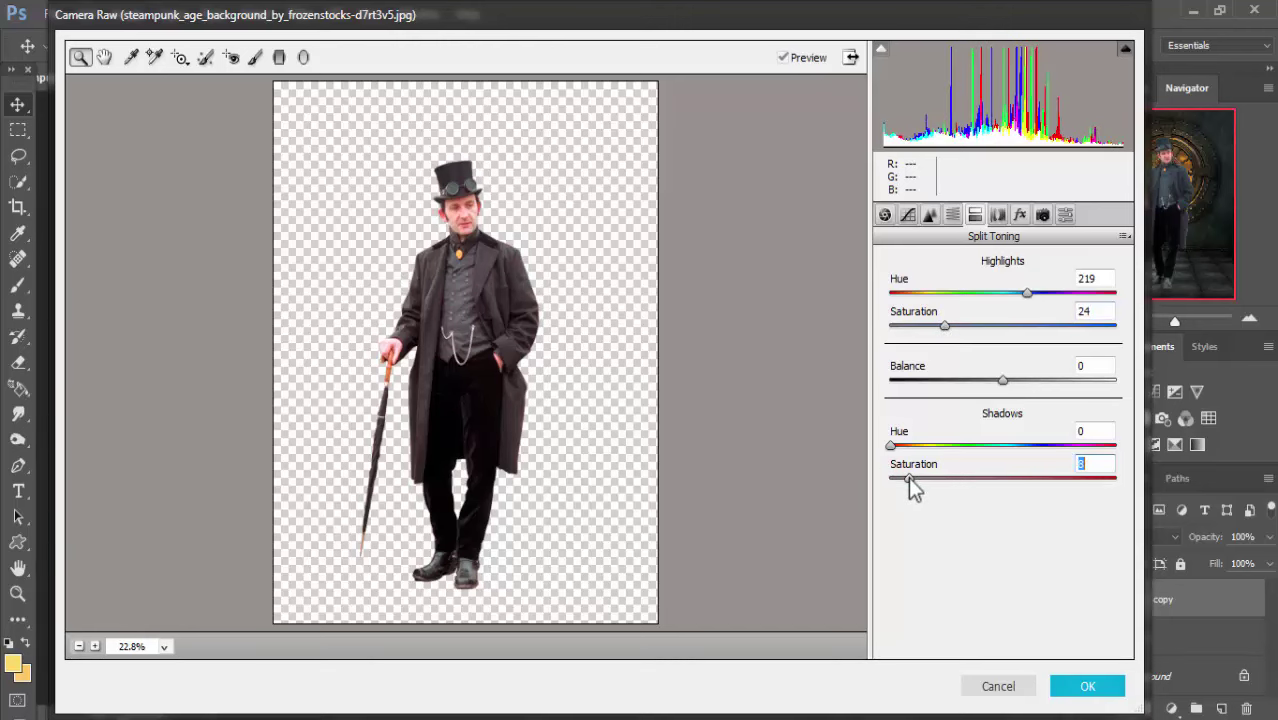
left_click(1090, 686)
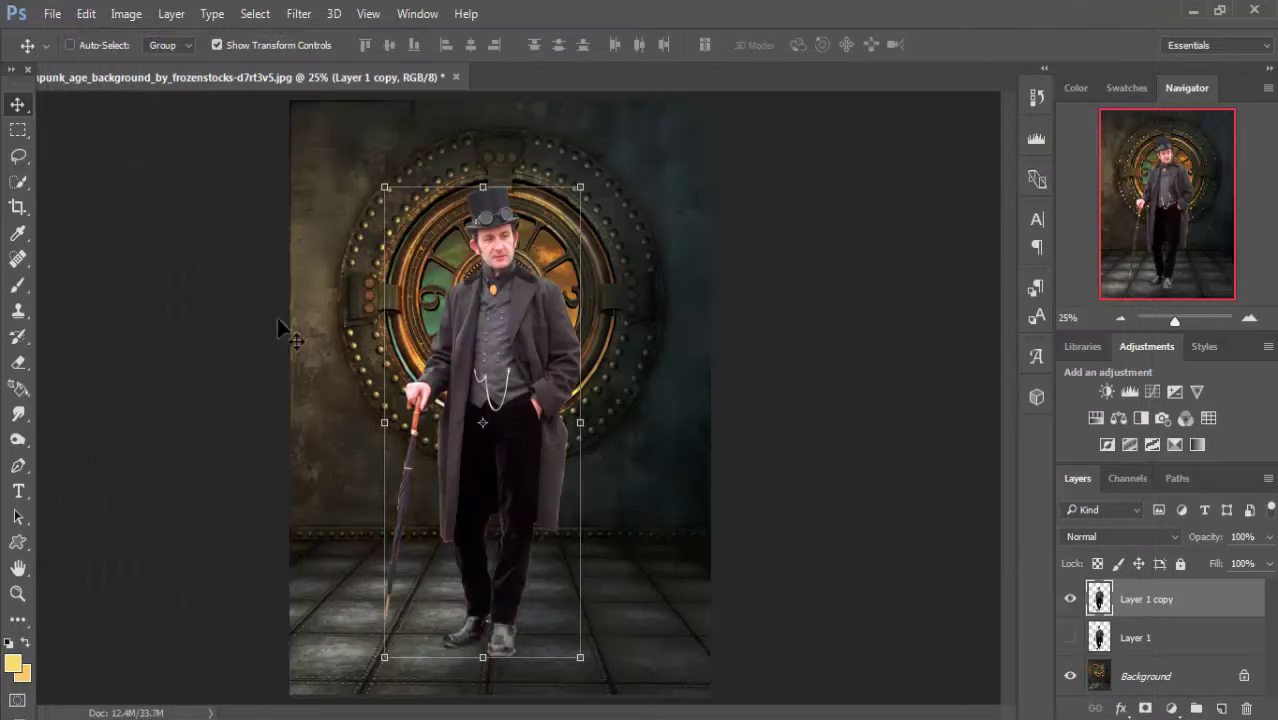
- Add a Color Balance adjustment layer shifting the midtones toward Red and Yellow
left_click(1125, 677)
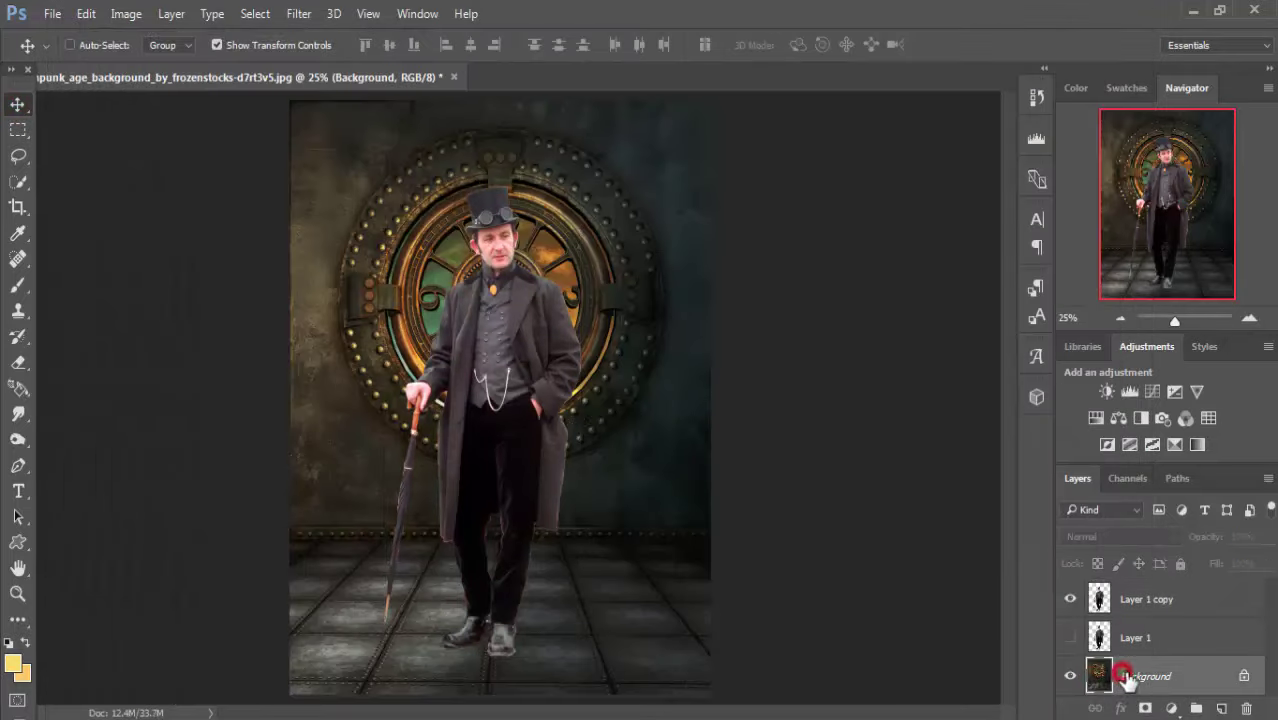
left_click(1165, 598)
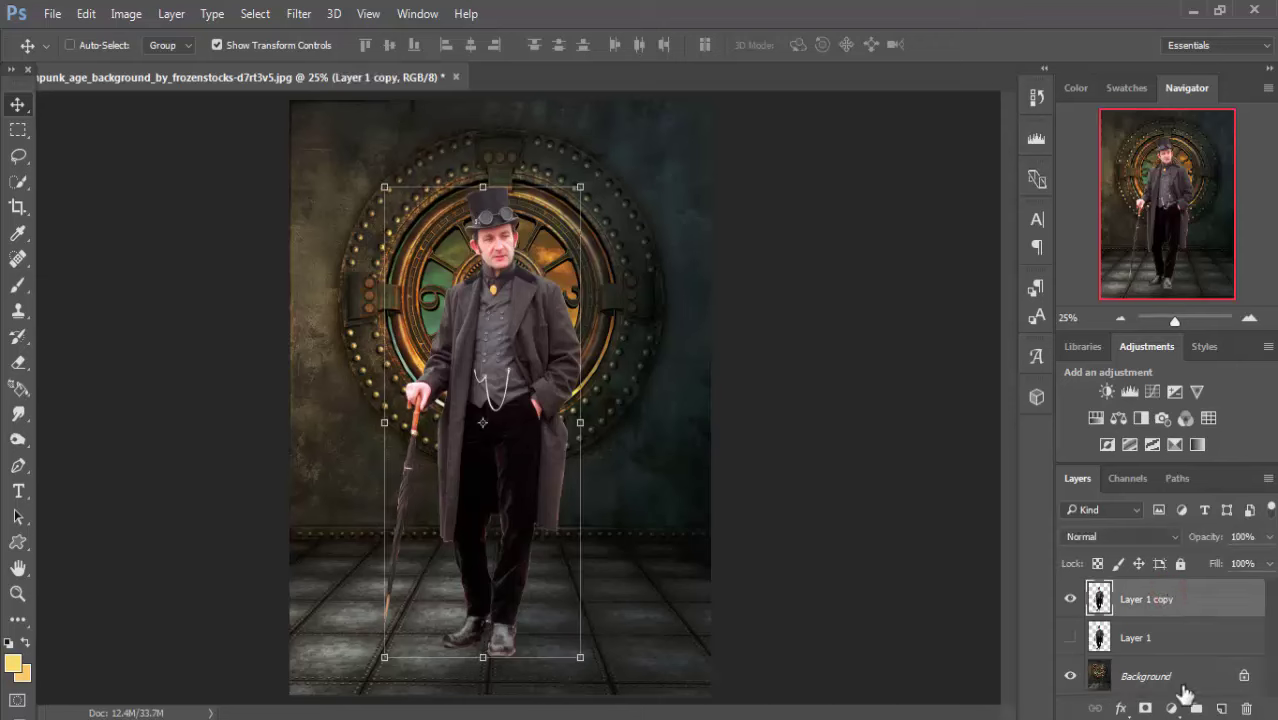
left_click(1172, 708)
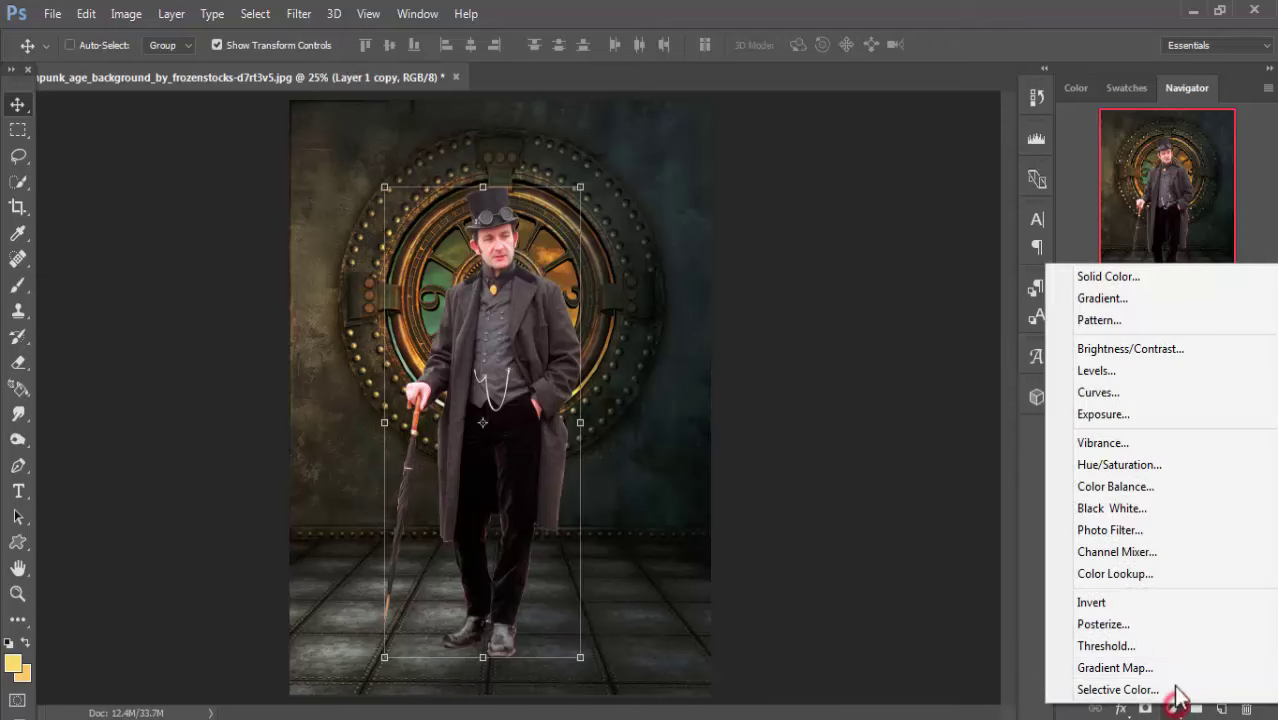
left_click(1111, 484)
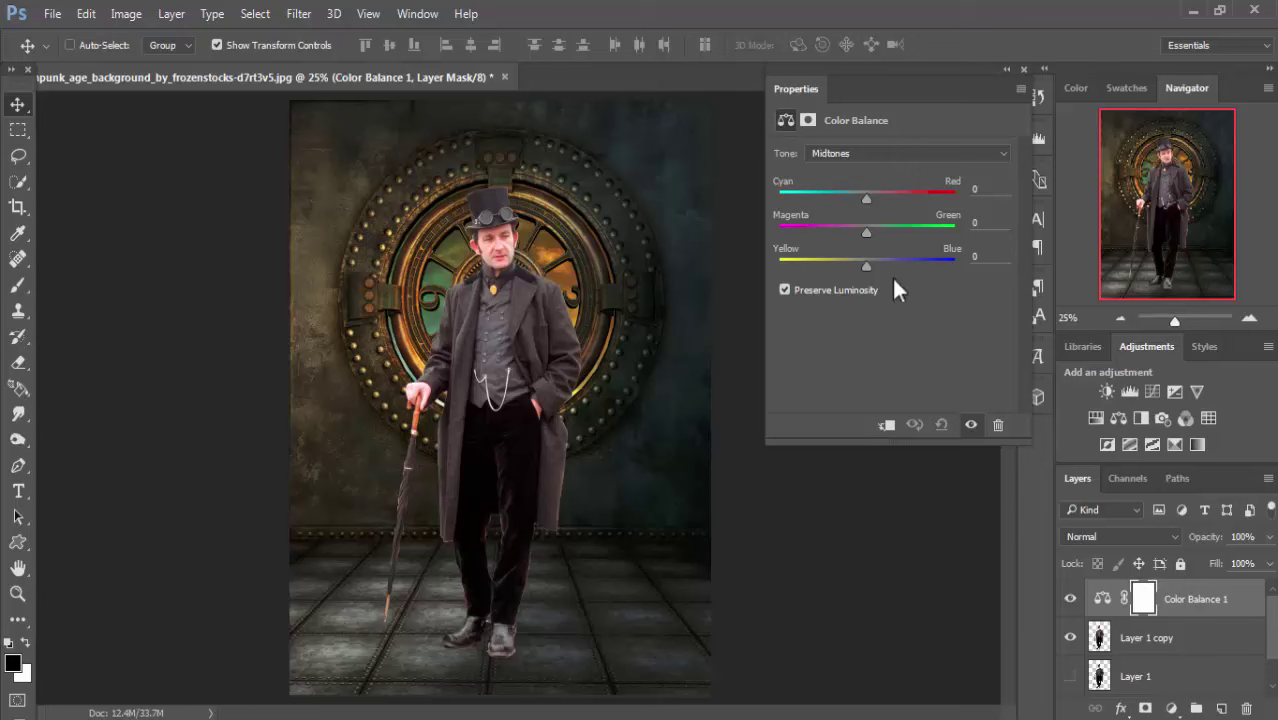
left_click_drag(868, 198, 878, 196)
left_click_drag(881, 197, 879, 197)
left_click_drag(864, 268, 846, 268)
left_click_drag(846, 268, 842, 265)
left_click(1022, 67)
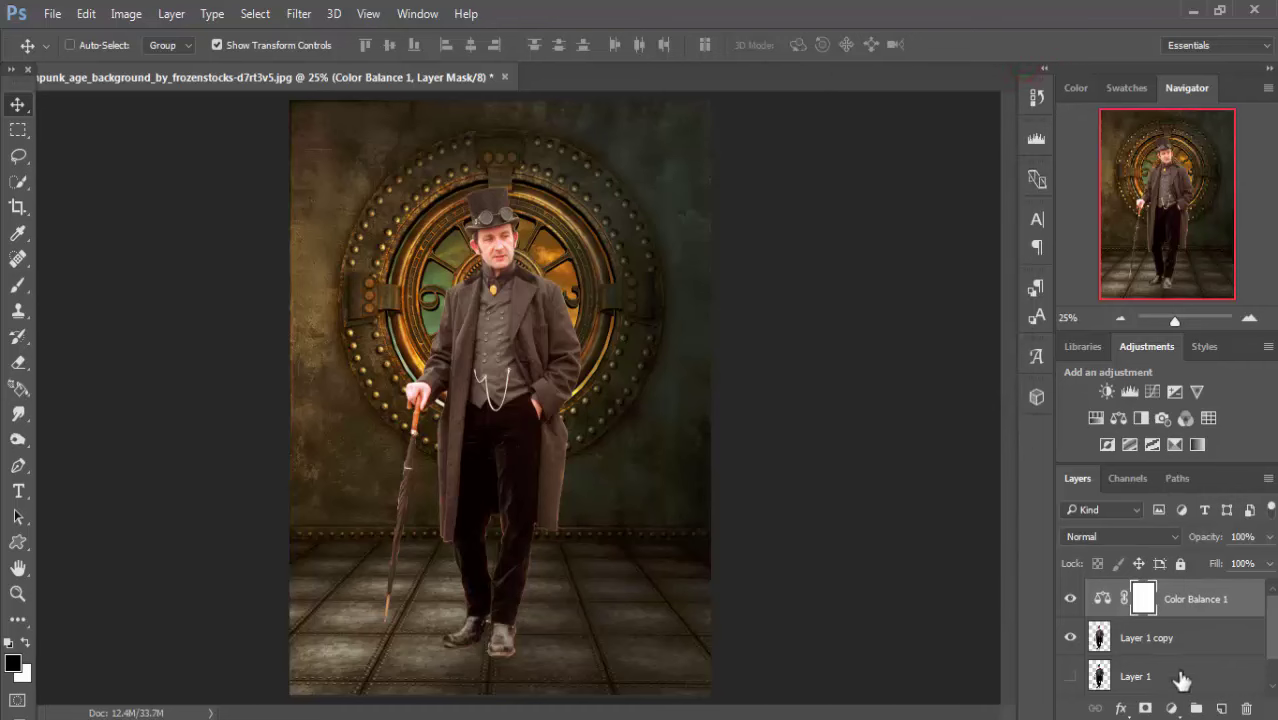
left_click(1176, 709)
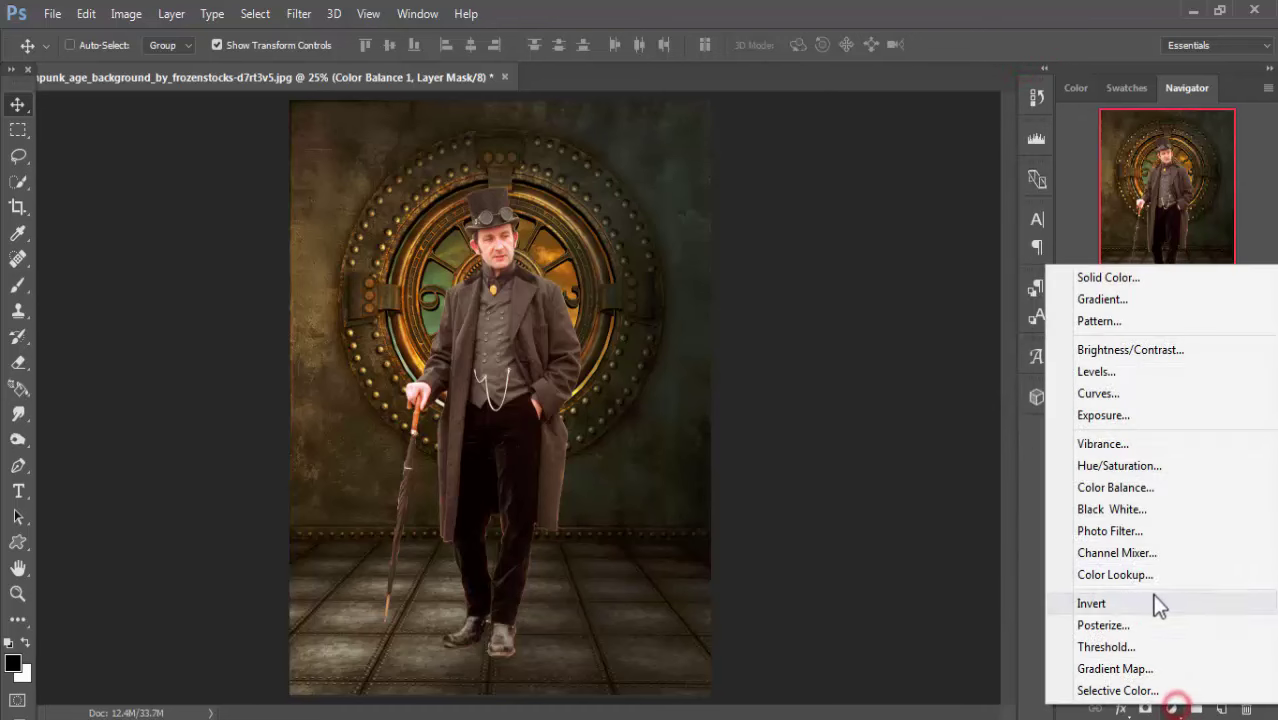
- Add a Hue/Saturation adjustment layer with Saturation lowered to -8
left_click(1157, 468)
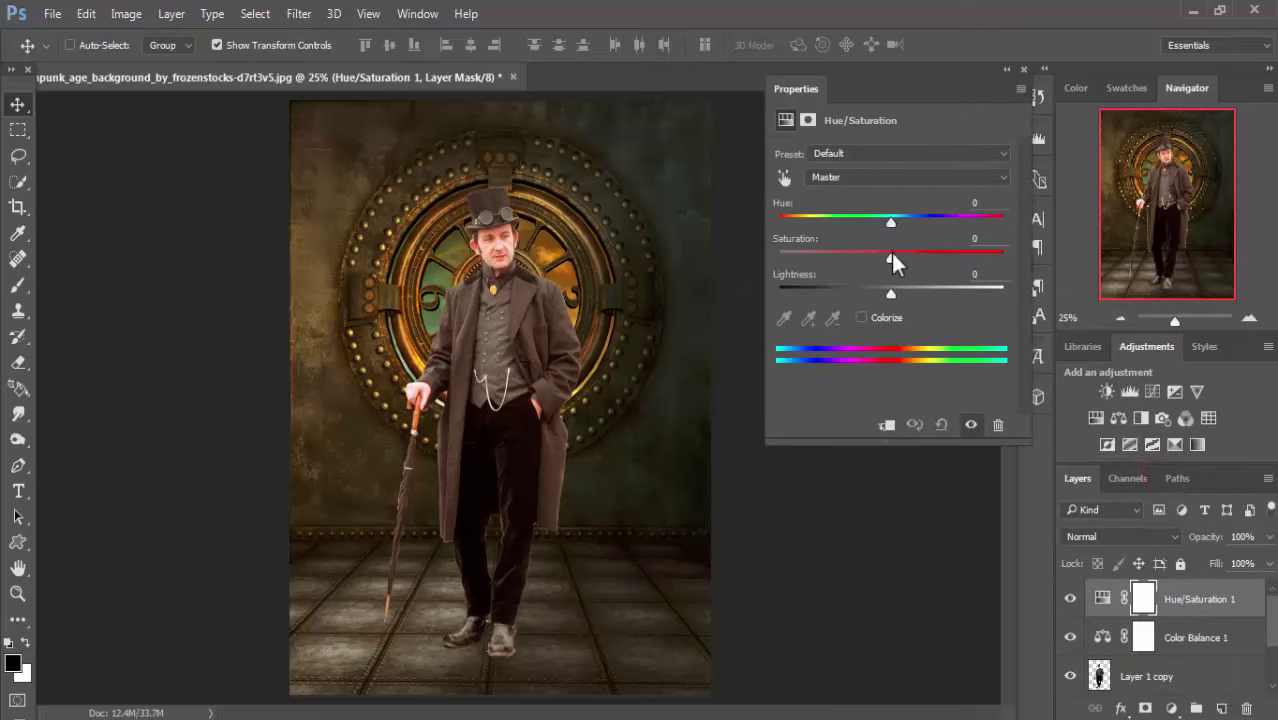
mouse_move(891, 253)
left_mouse_down()
mouse_move(881, 261)
mouse_move(895, 262)
left_mouse_up()
left_click(1021, 71)
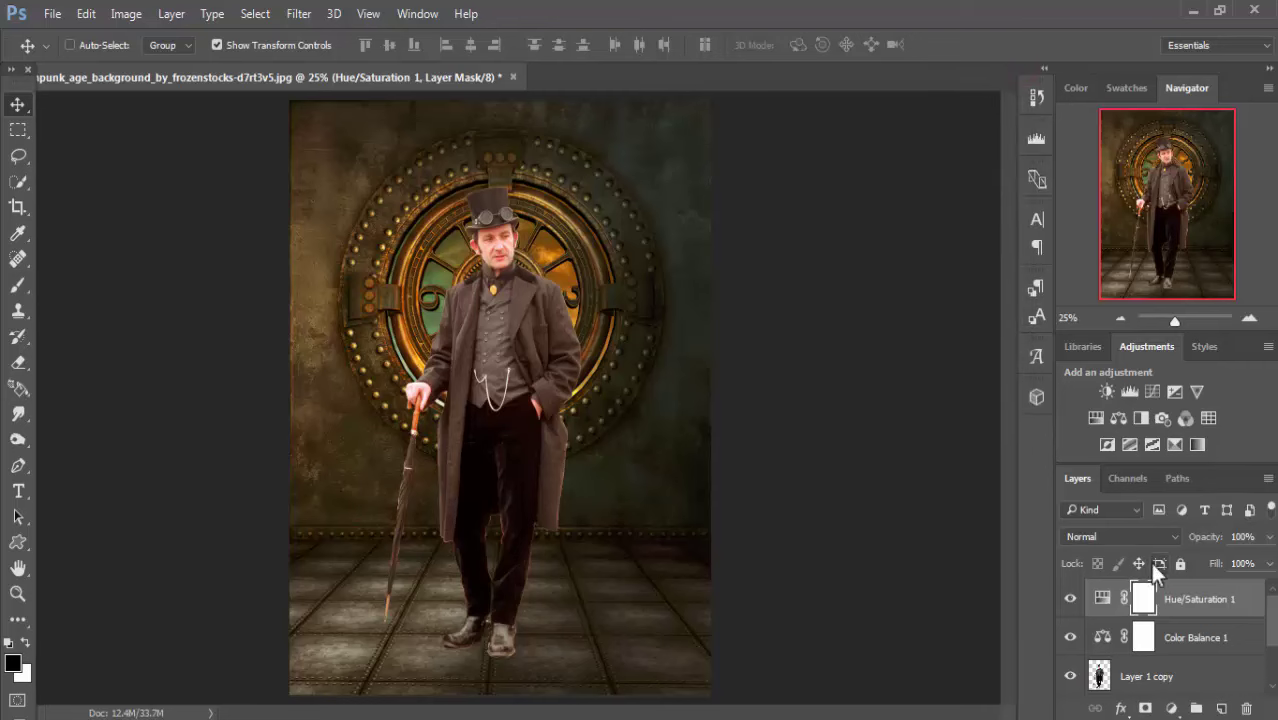
left_click(1173, 708)
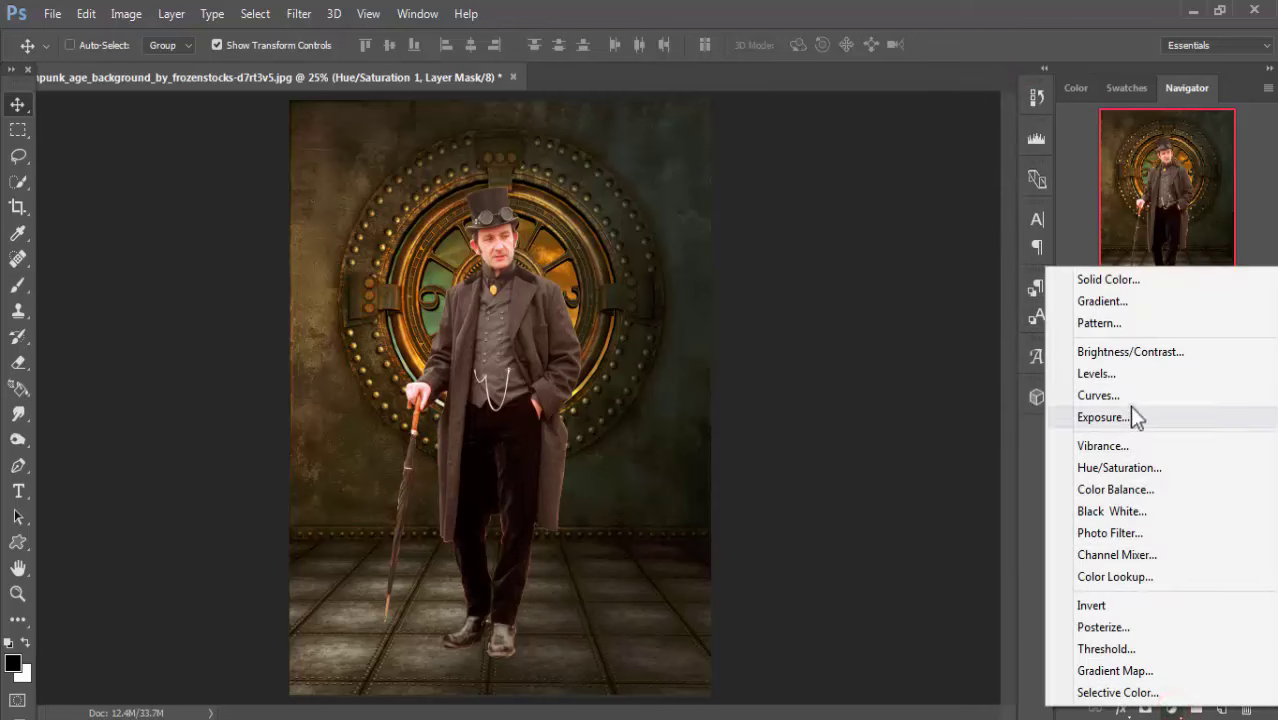
- Add a Curves adjustment layer, pulling the shadow point down and adding an upper curve point
left_click(1130, 395)
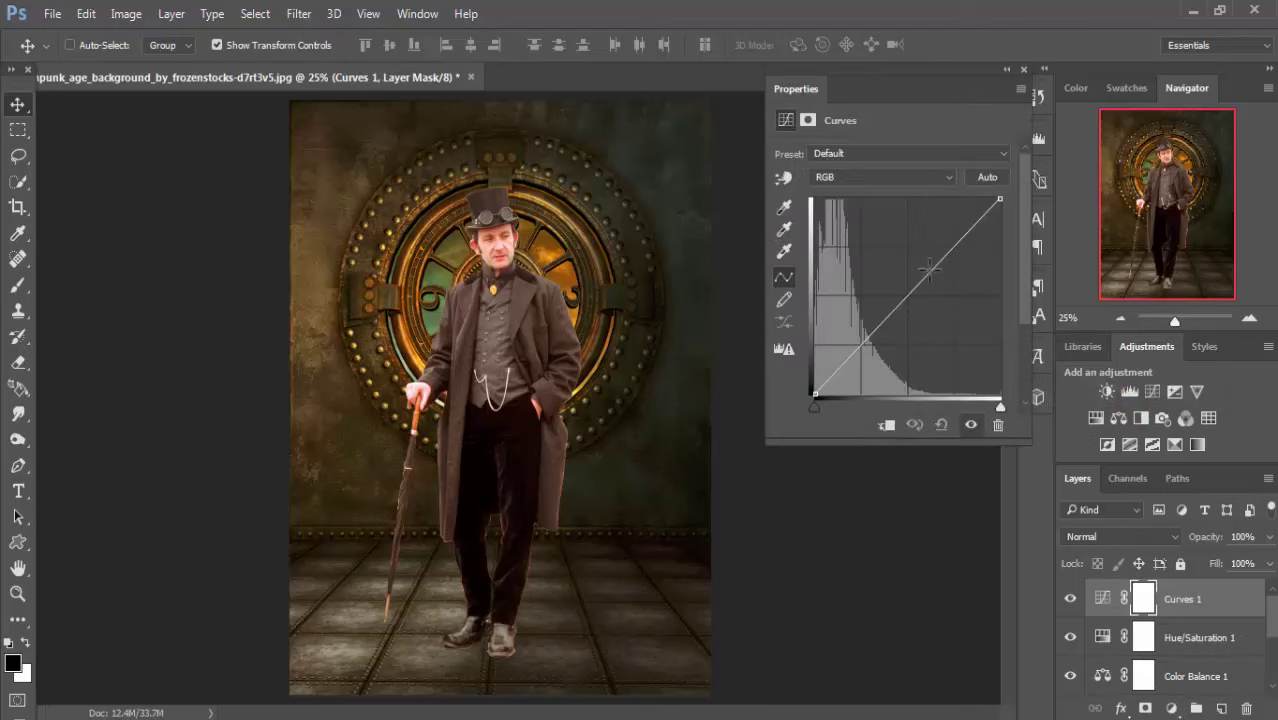
mouse_move(928, 266)
left_mouse_down()
mouse_move(937, 272)
mouse_move(858, 322)
mouse_move(866, 331)
left_mouse_up()
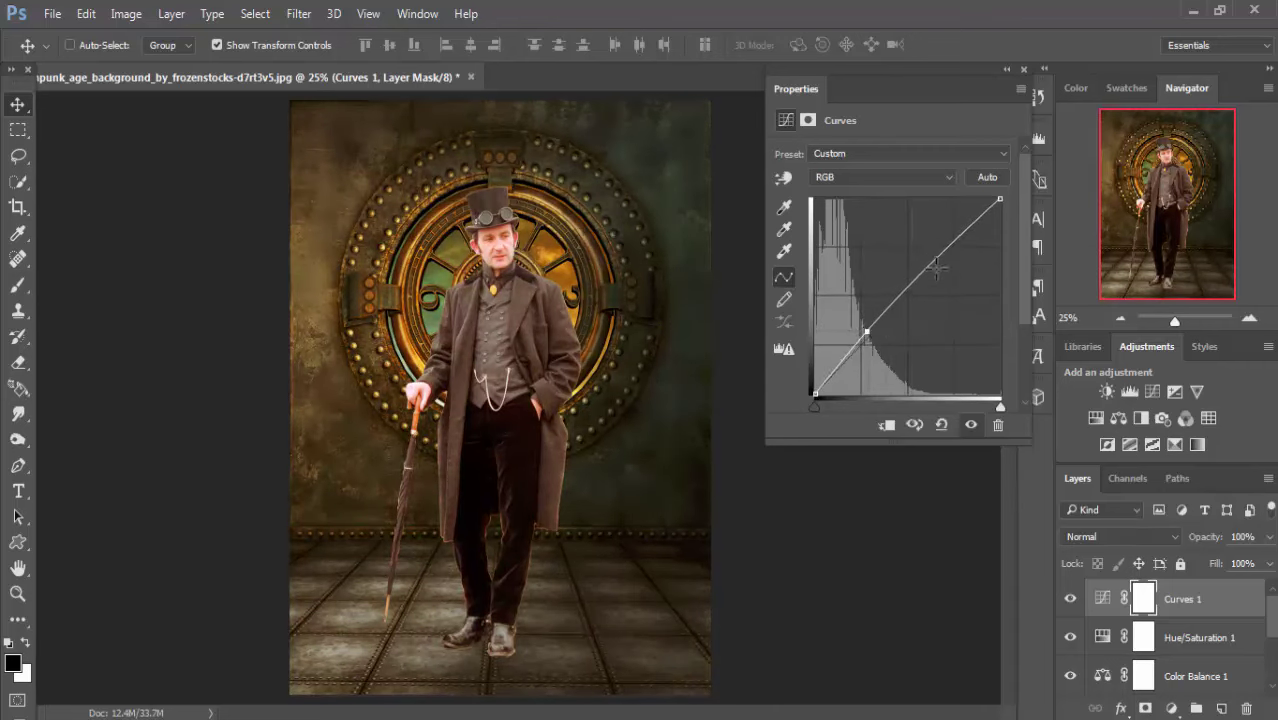
left_click_drag(955, 240, 963, 246)
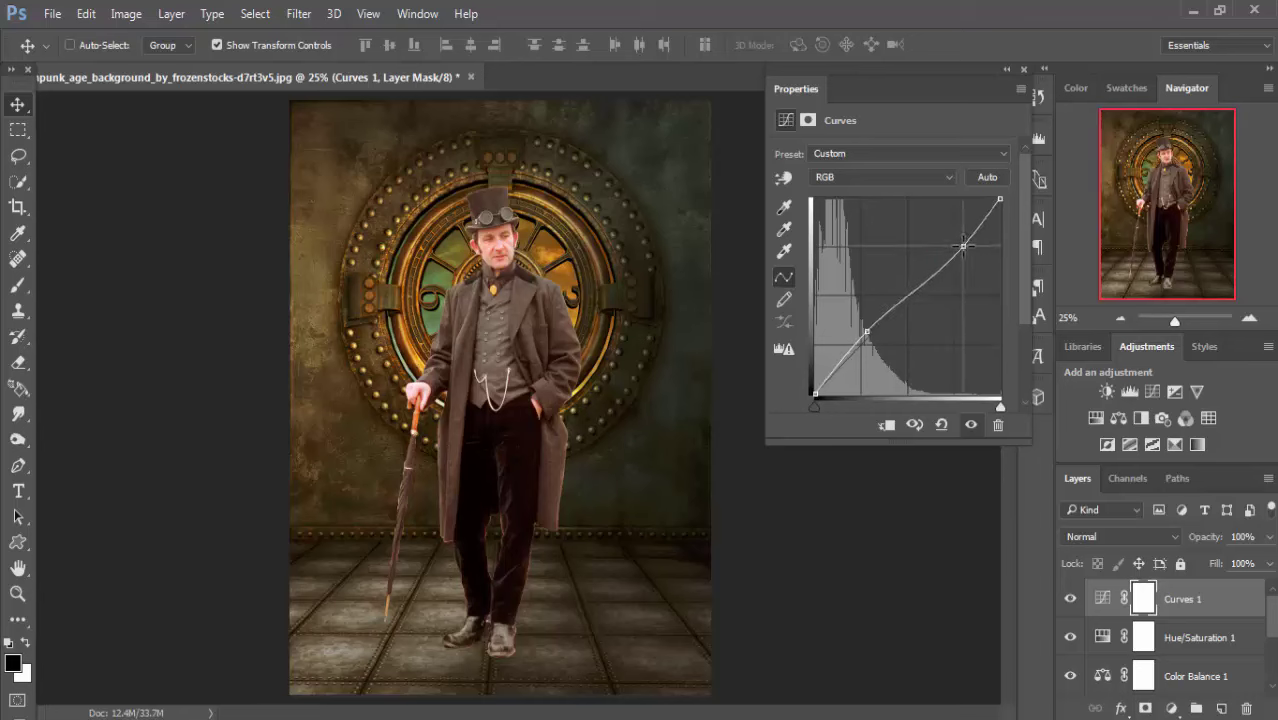
left_click(1026, 68)
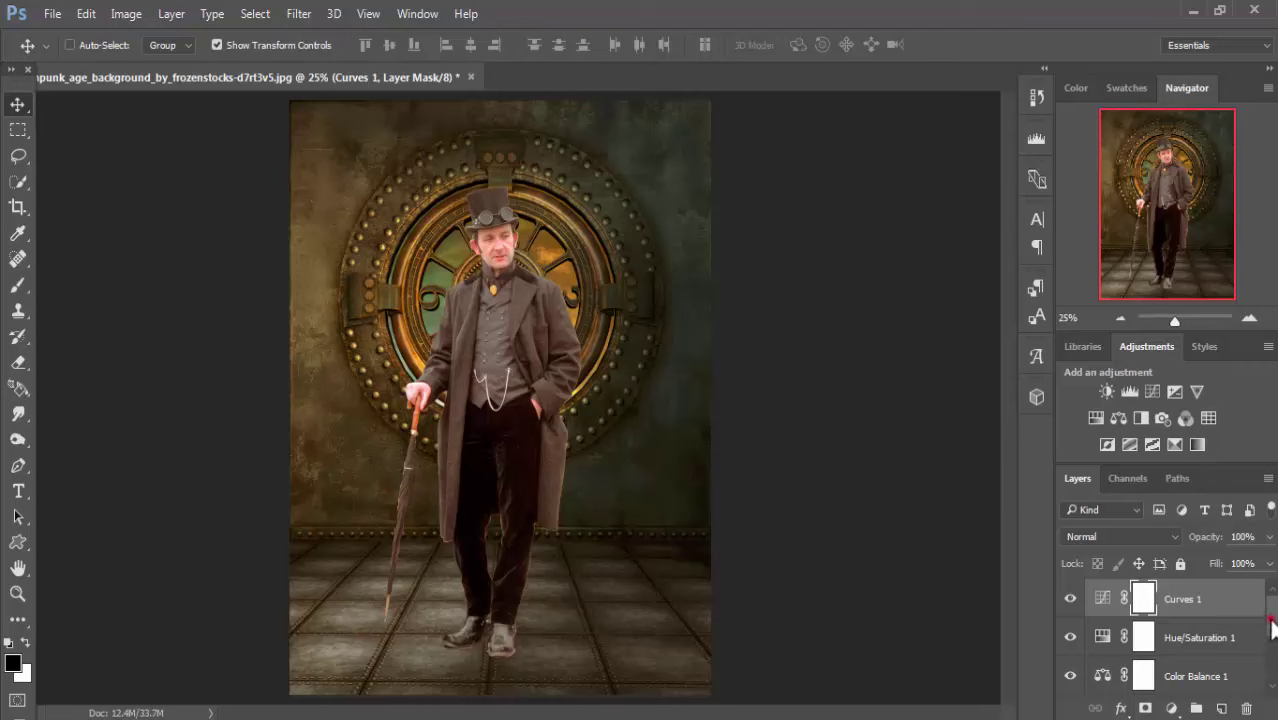
left_click_drag(1272, 626, 1272, 676)
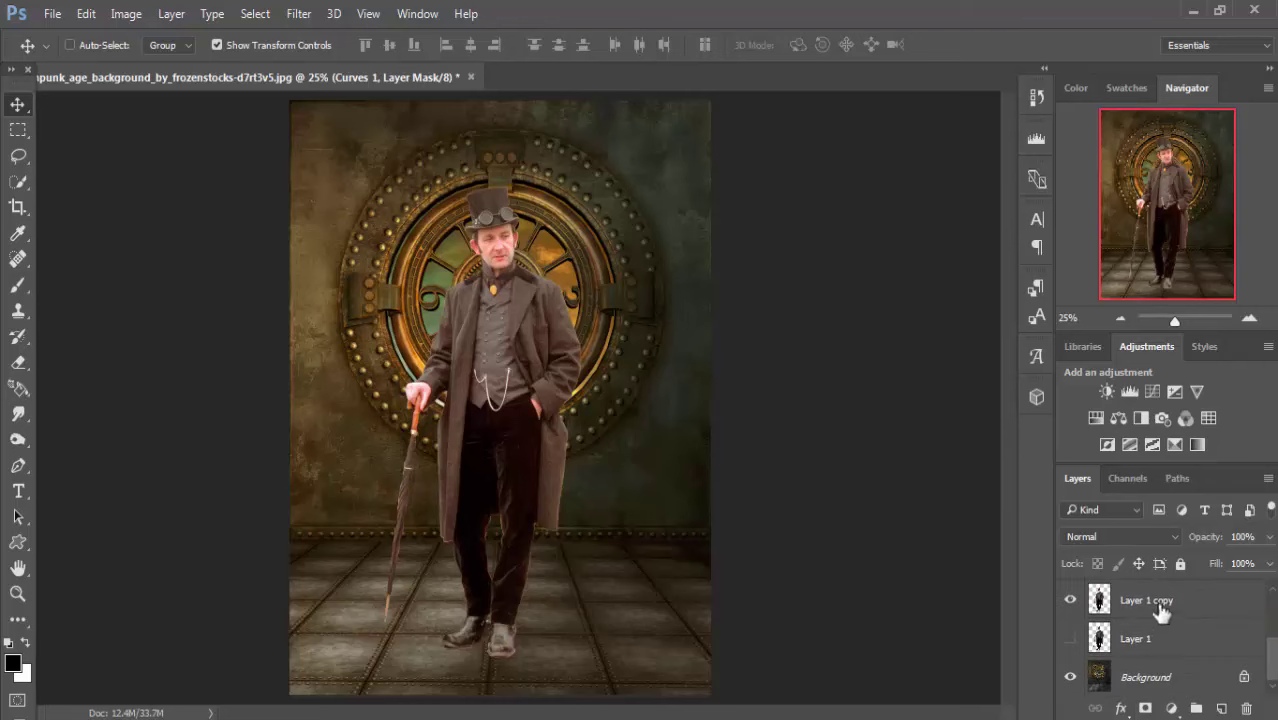
- Create an empty Layer 2 above Layer 1 copy and zoom in on the man's feet with the Pen tool
left_click(1158, 602)
left_click(1224, 708)
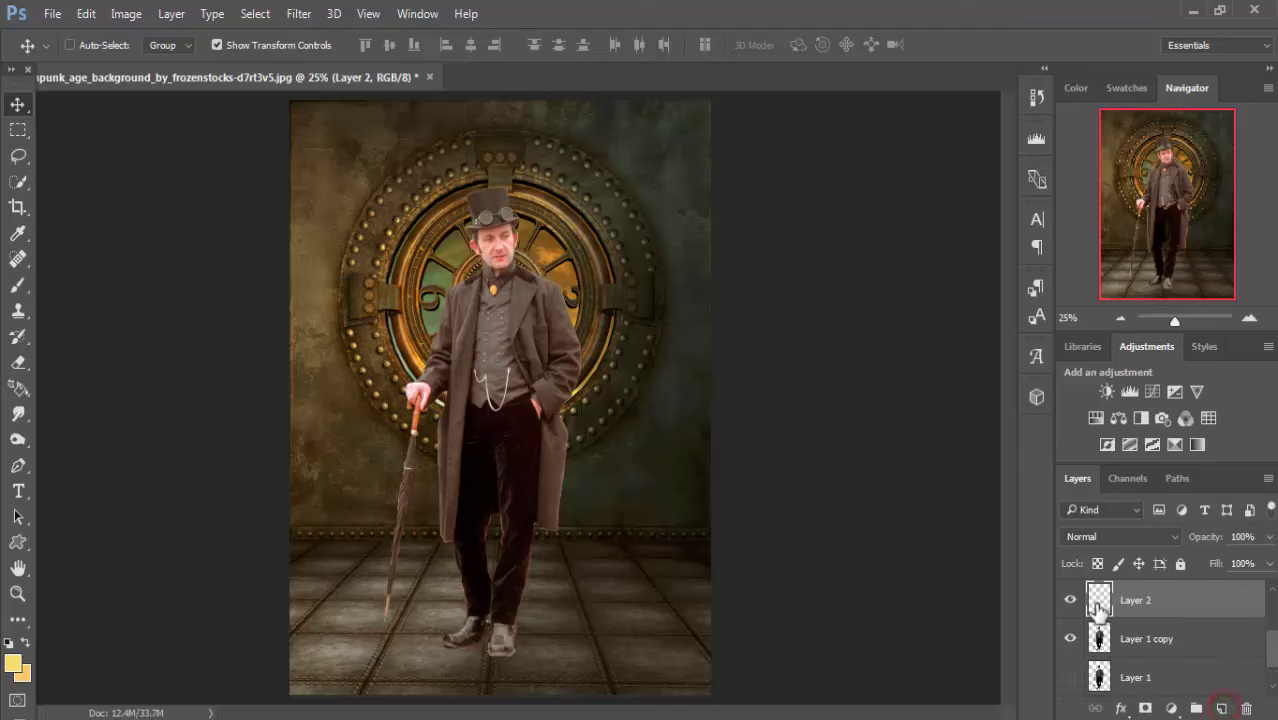
left_click(17, 466)
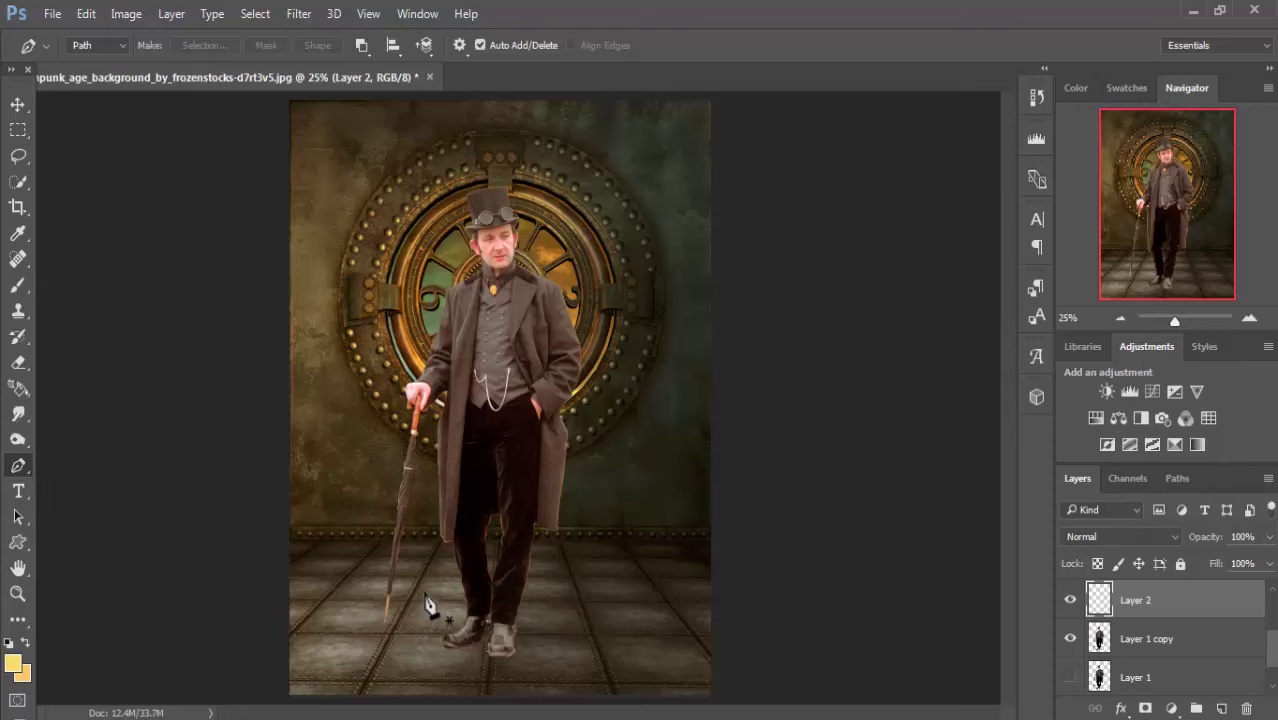
scroll(426, 598, "up", 1)
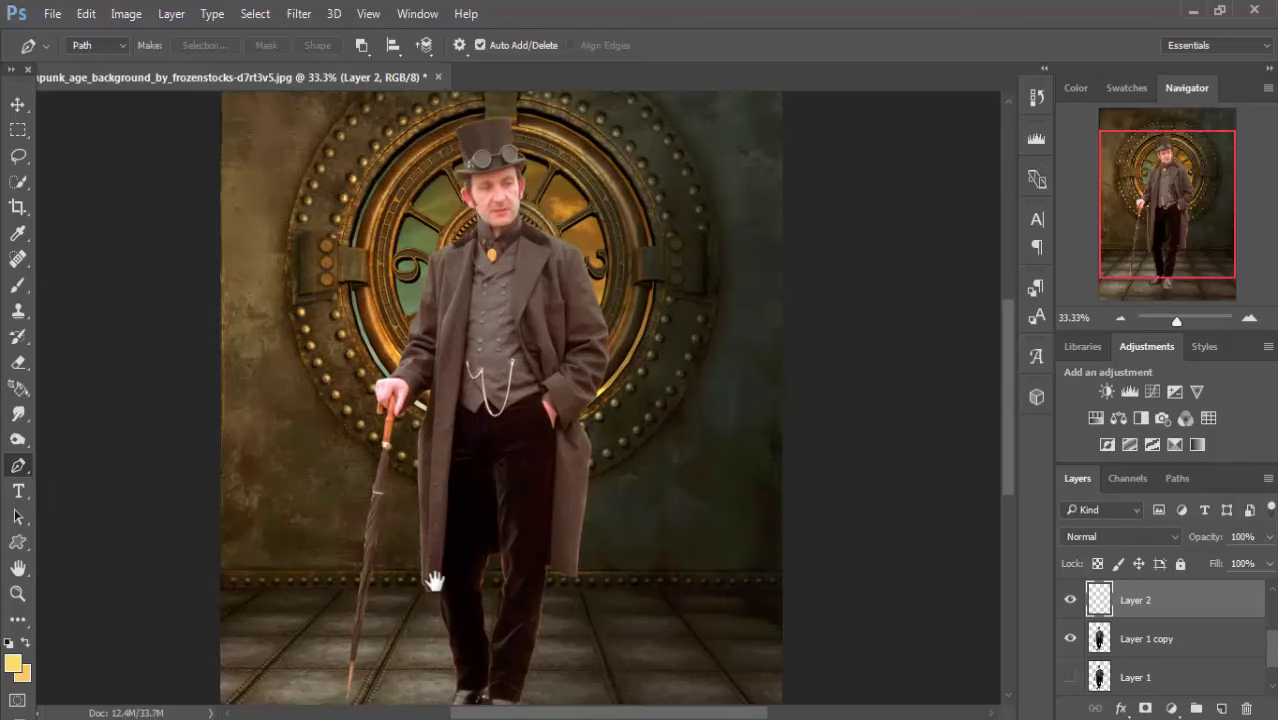
mouse_move(444, 608)
left_mouse_down()
mouse_move(543, 252)
mouse_move(491, 376)
left_mouse_up()
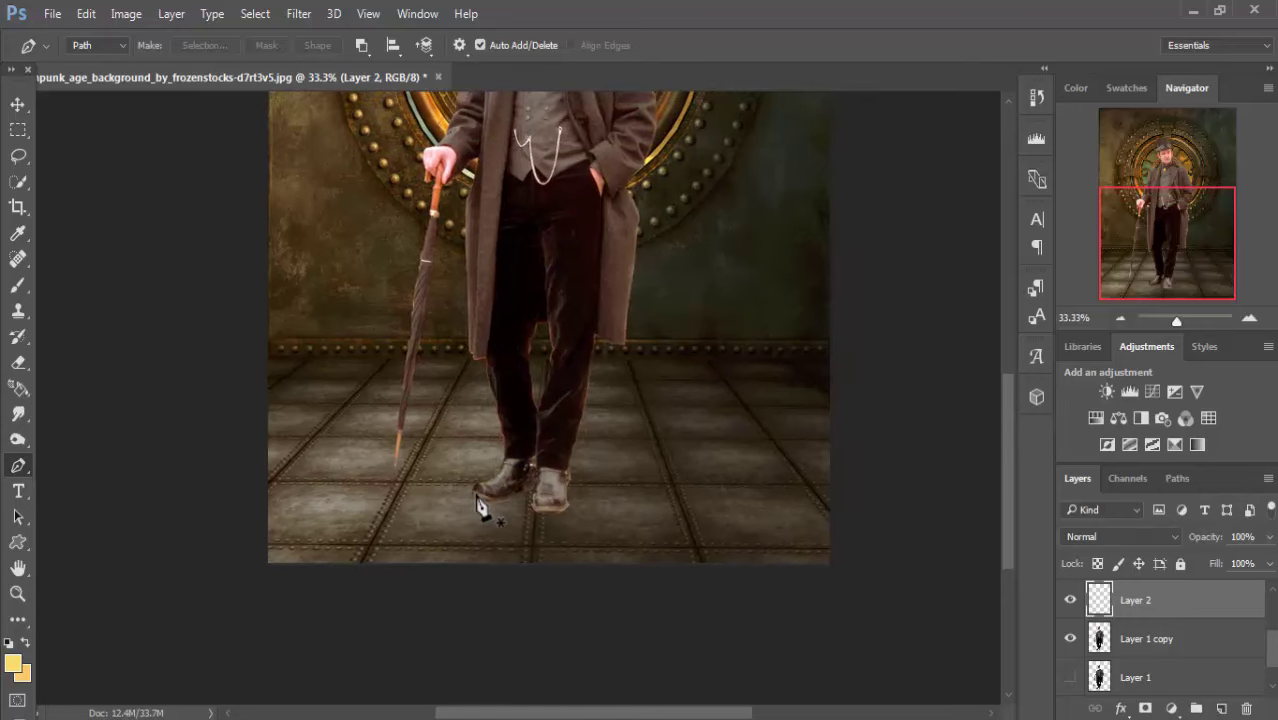
- Draw a closed curved Pen path outlining a shadow shape beneath the shoes
left_click(534, 460)
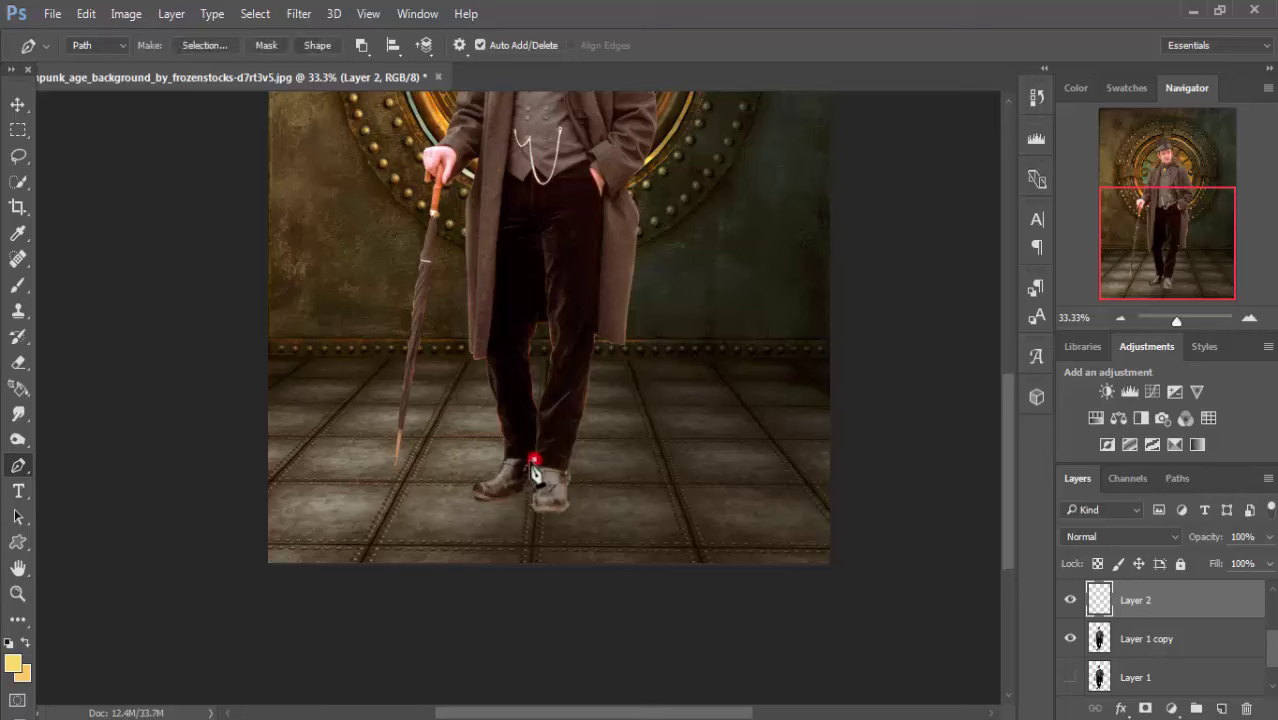
left_click(474, 492)
left_click(488, 508)
left_click(508, 508)
left_click(562, 564)
left_click_drag(564, 474, 572, 492)
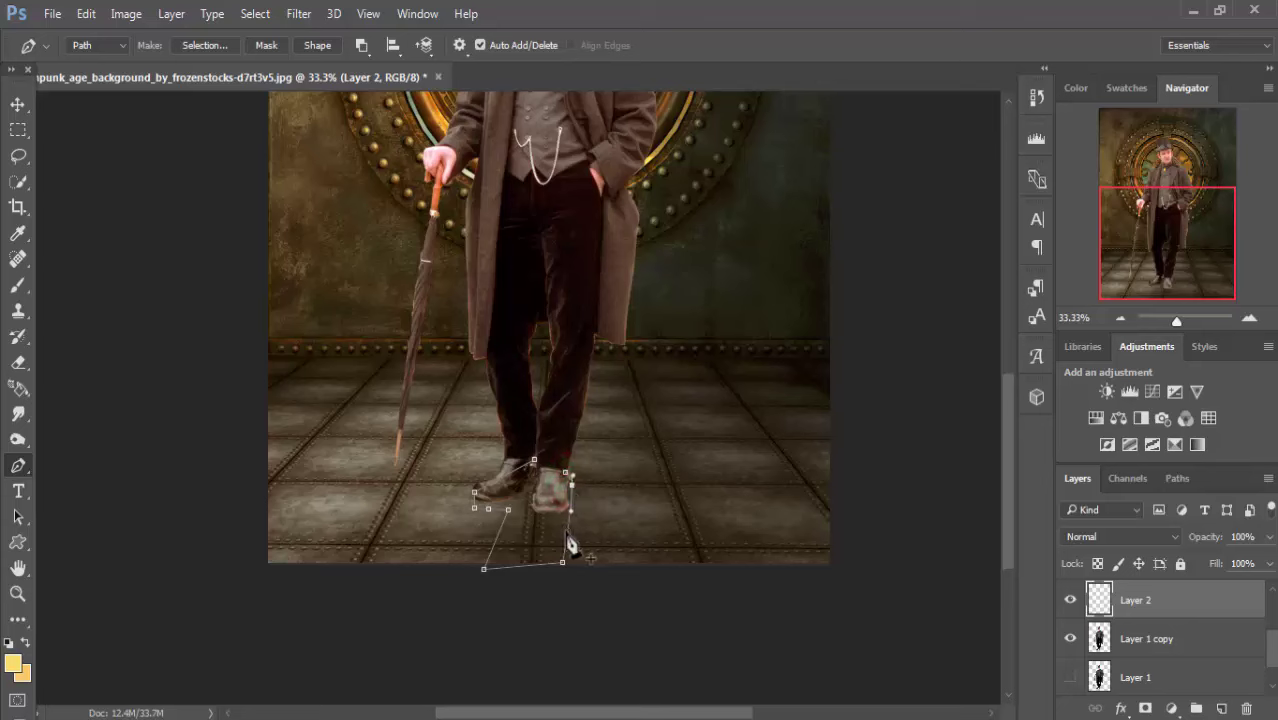
left_click_drag(569, 540, 563, 538)
left_click_drag(535, 461, 553, 472)
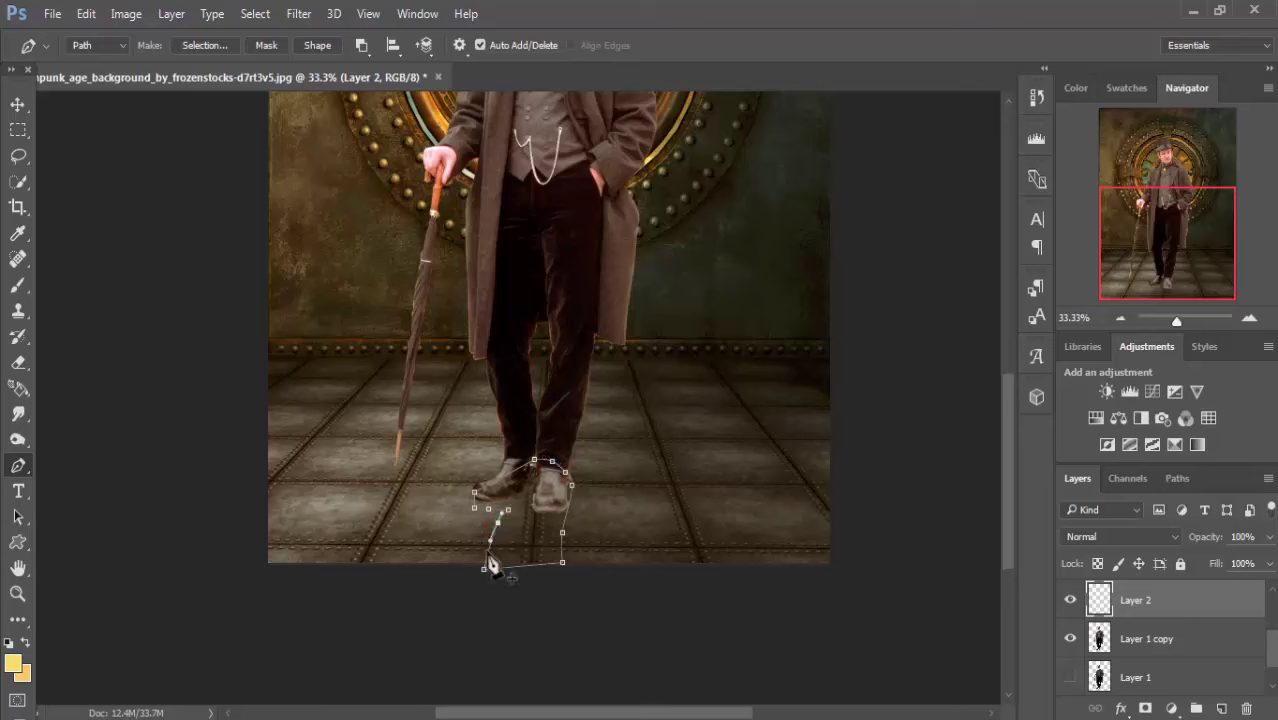
- Turn the shadow path into a selection and invert it
right_click(537, 492)
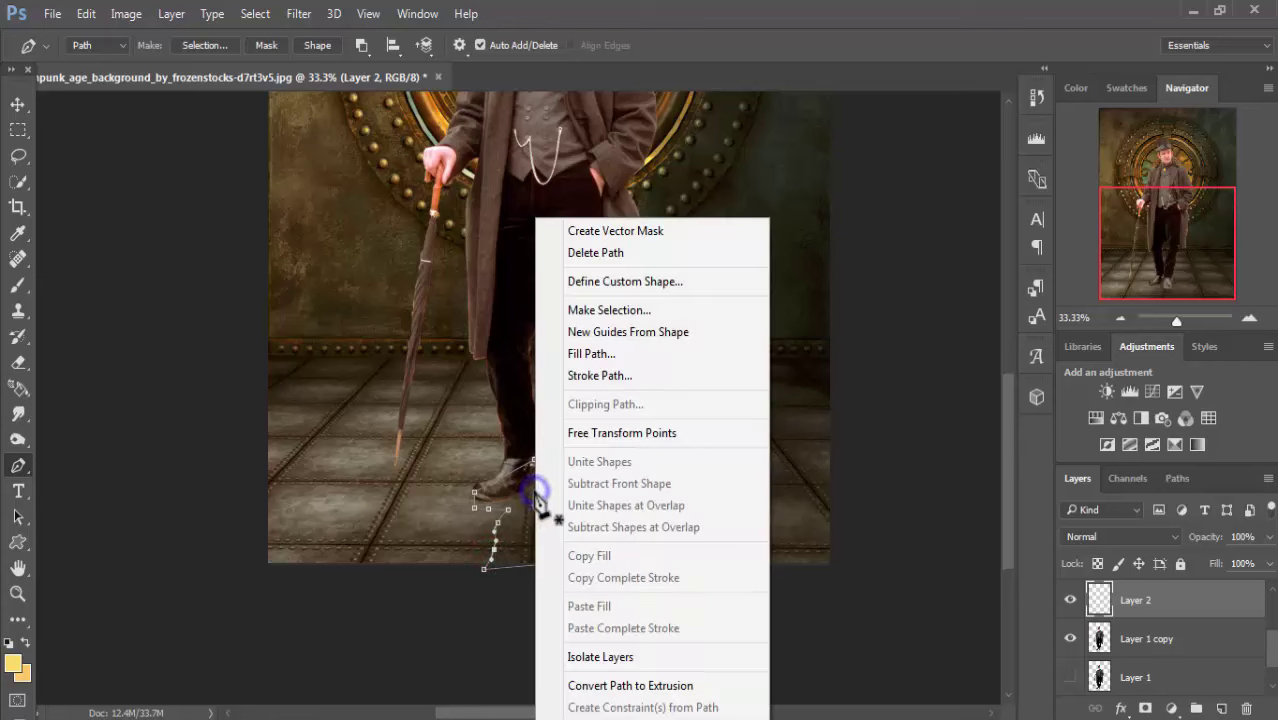
left_click(636, 313)
left_click(727, 205)
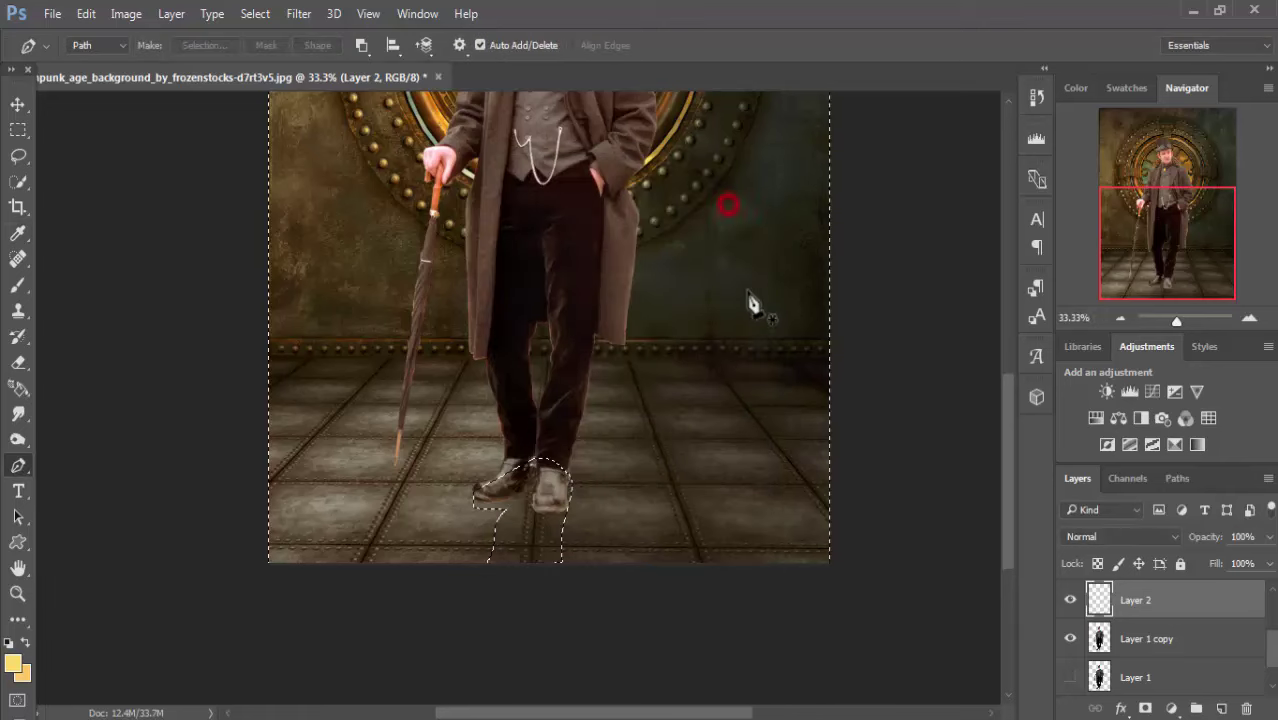
left_click(257, 18)
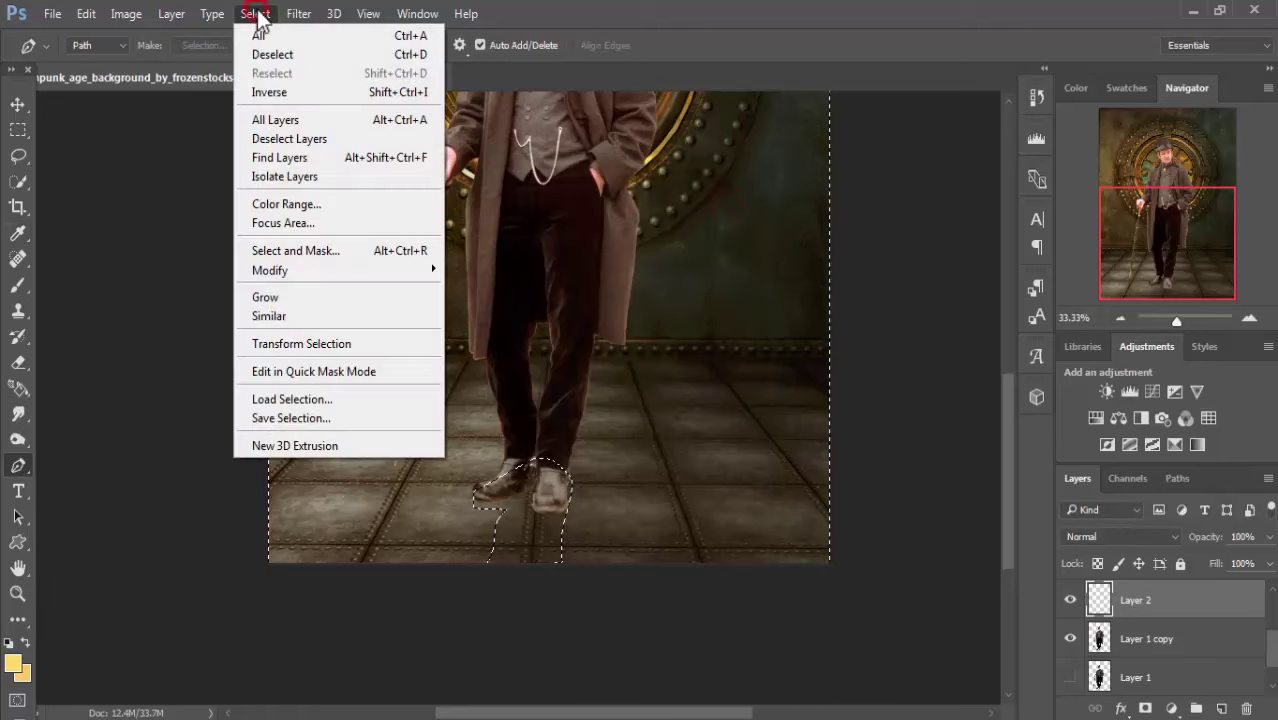
left_click(290, 91)
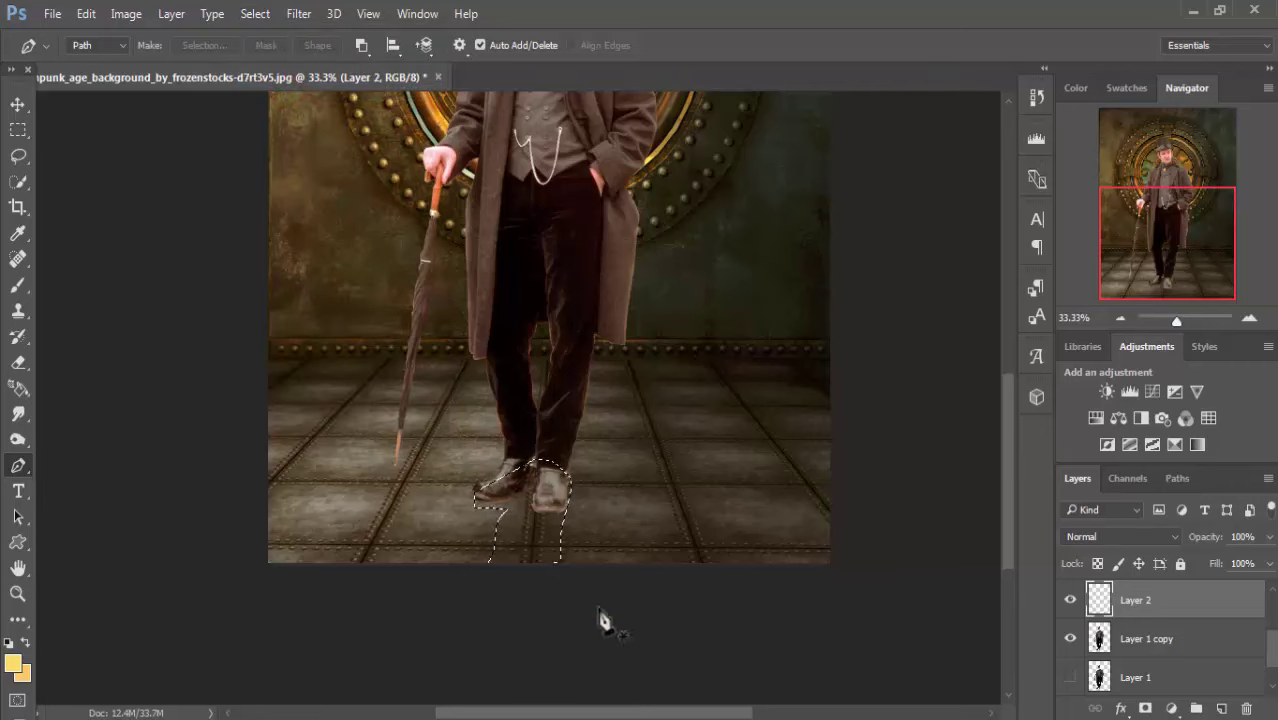
- Fill the shadow selection with a near-black Solid Color fill layer
left_click(1173, 709)
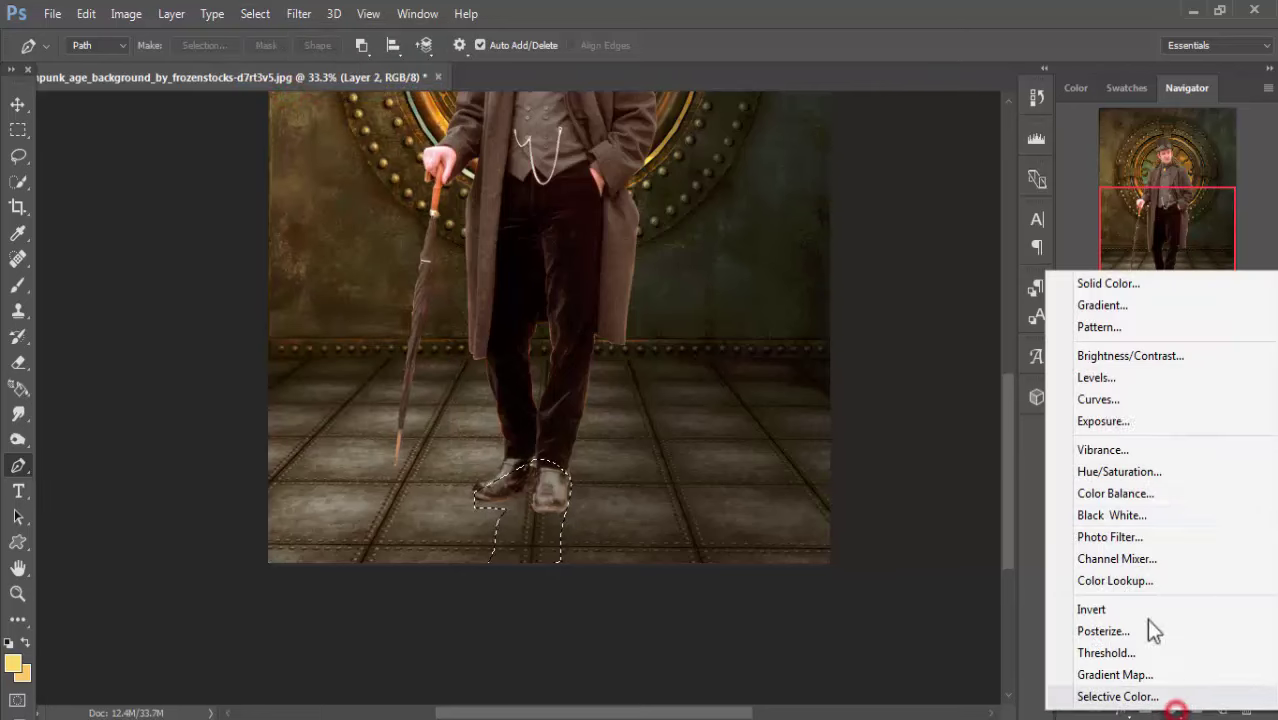
left_click(1113, 283)
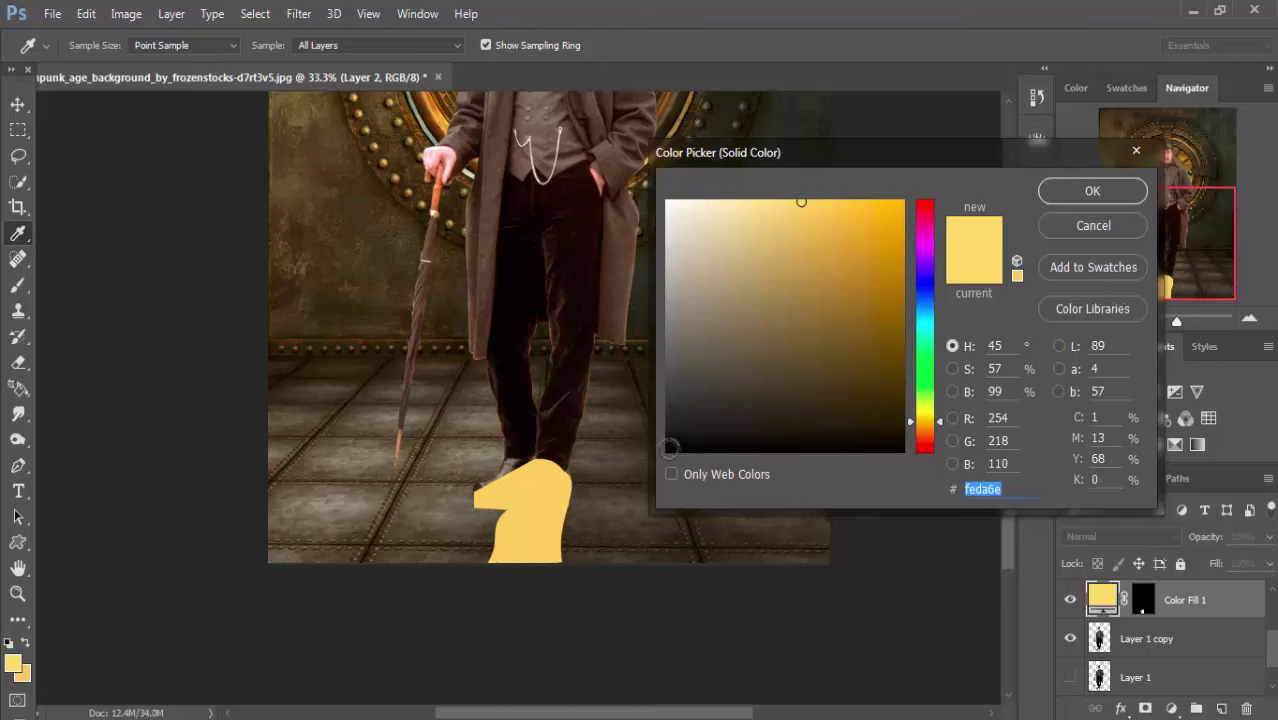
left_click(670, 448)
left_click(1100, 190)
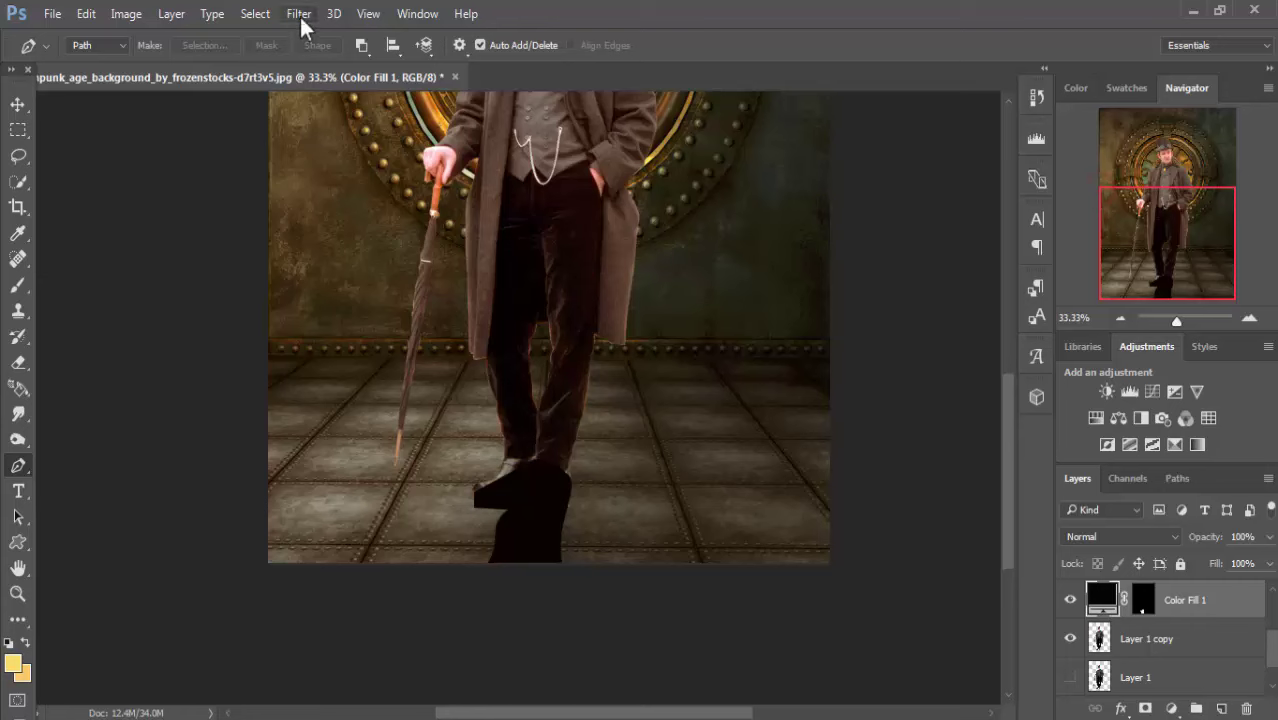
- Soften the shadow with a 10-pixel Gaussian Blur smart filter and lower its opacity to 87%
left_click(299, 14)
left_click(308, 232)
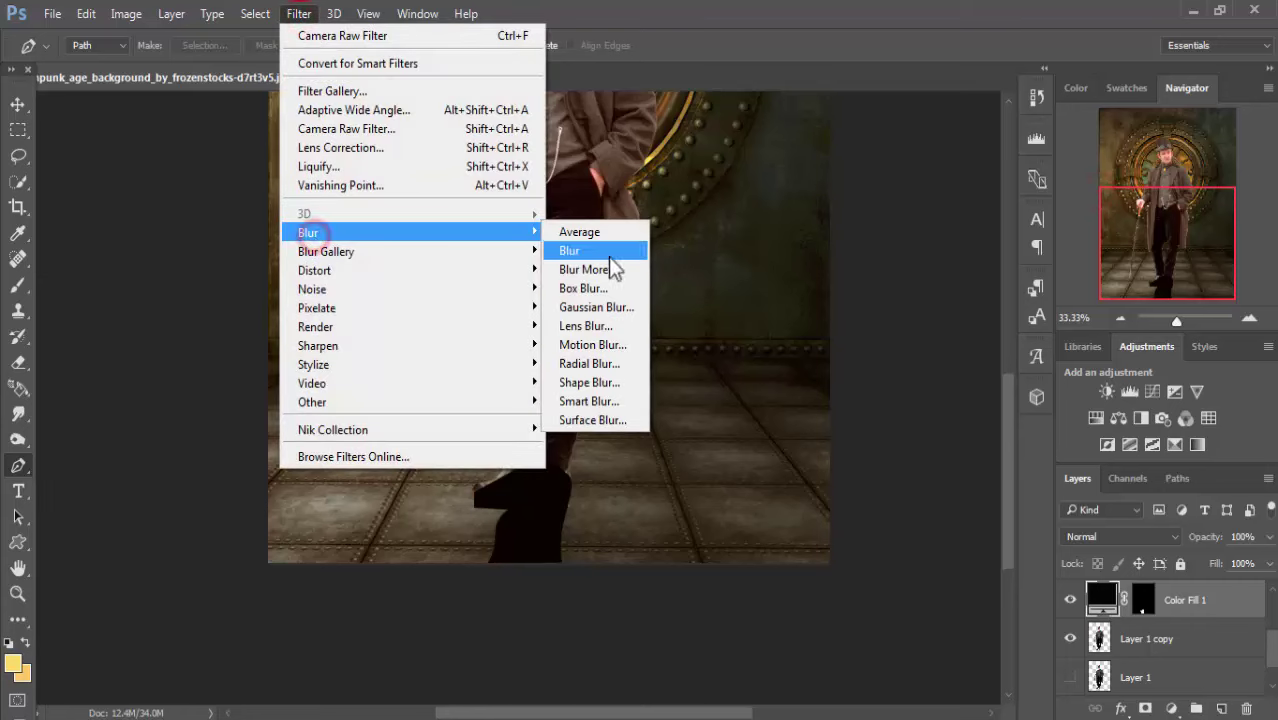
left_click(620, 310)
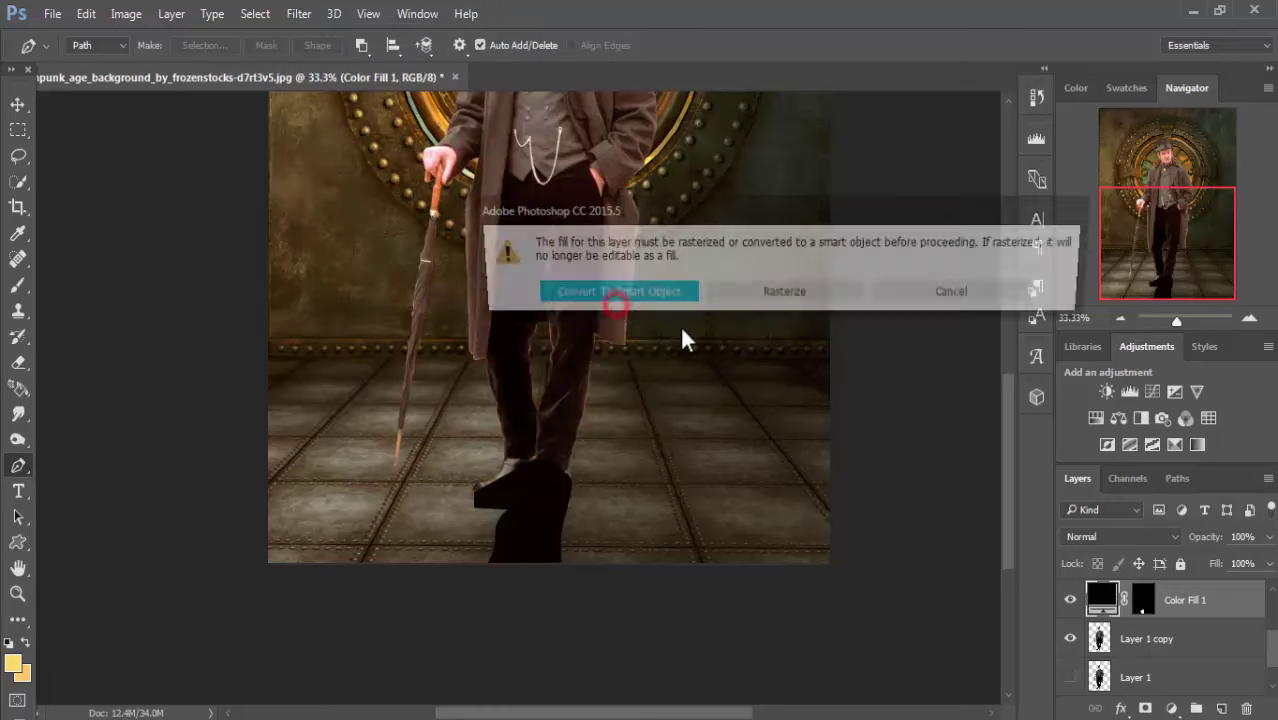
left_click(645, 295)
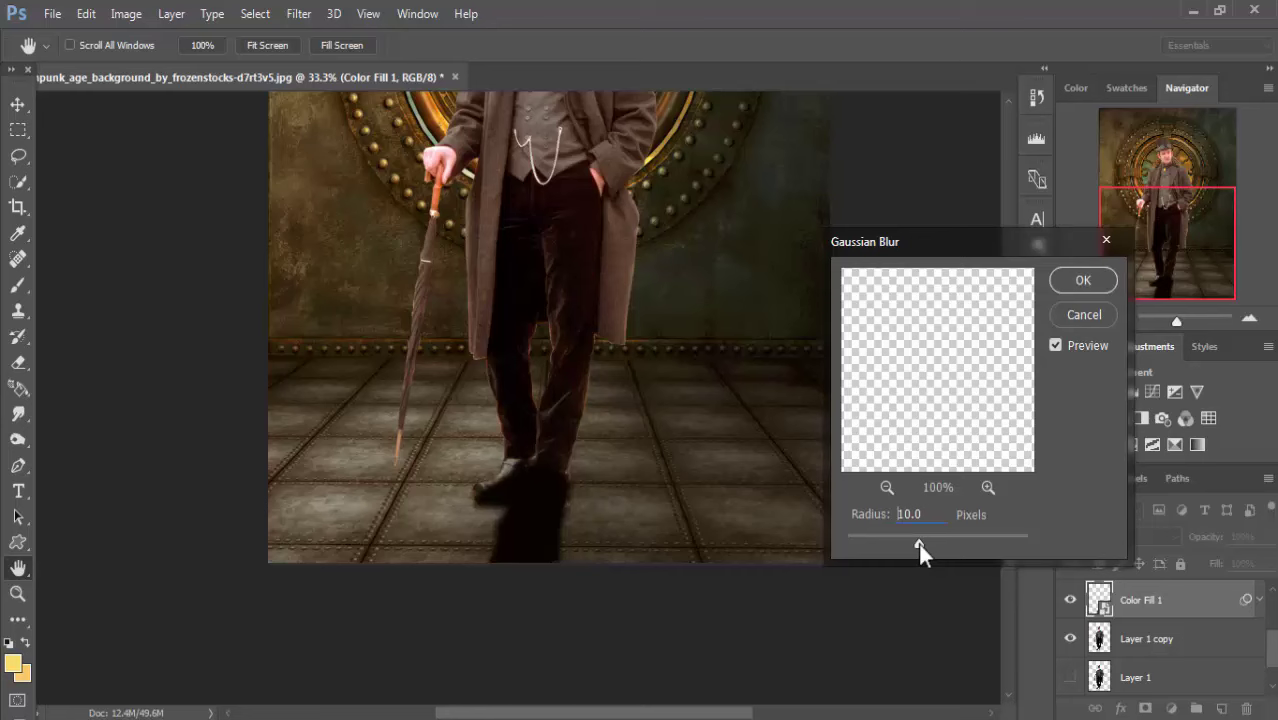
left_click(1063, 288)
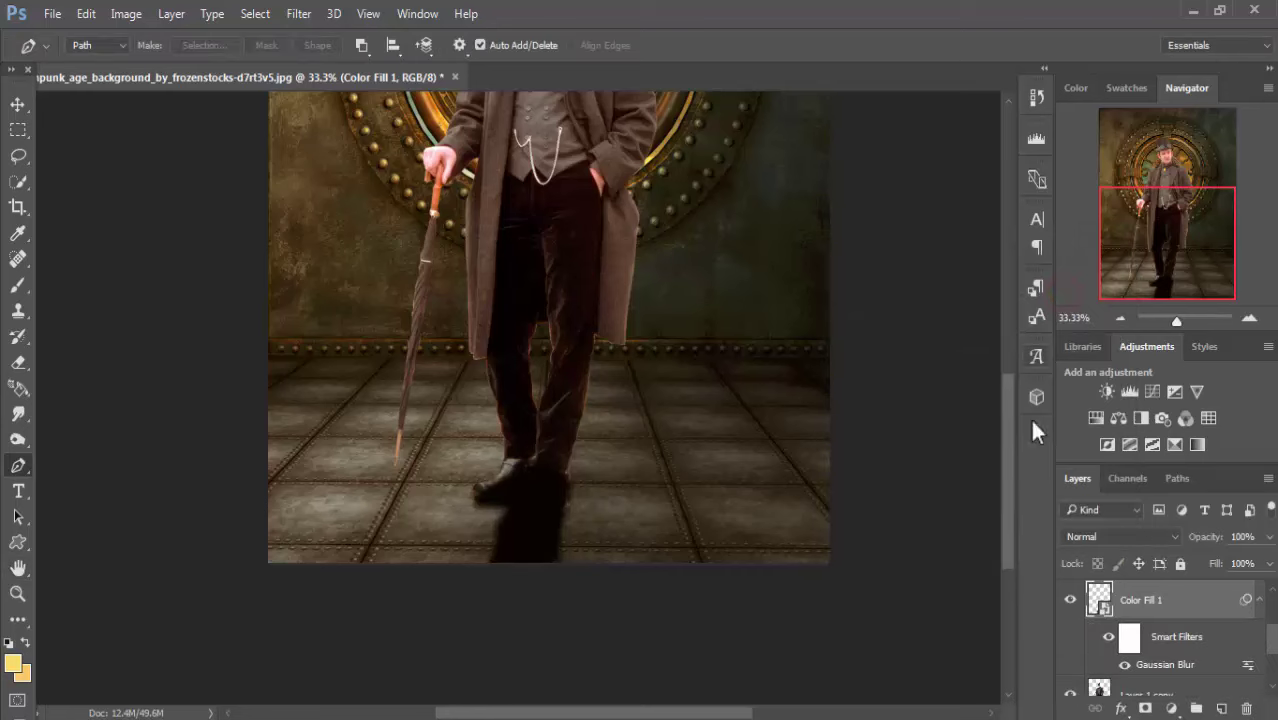
left_click(1270, 537)
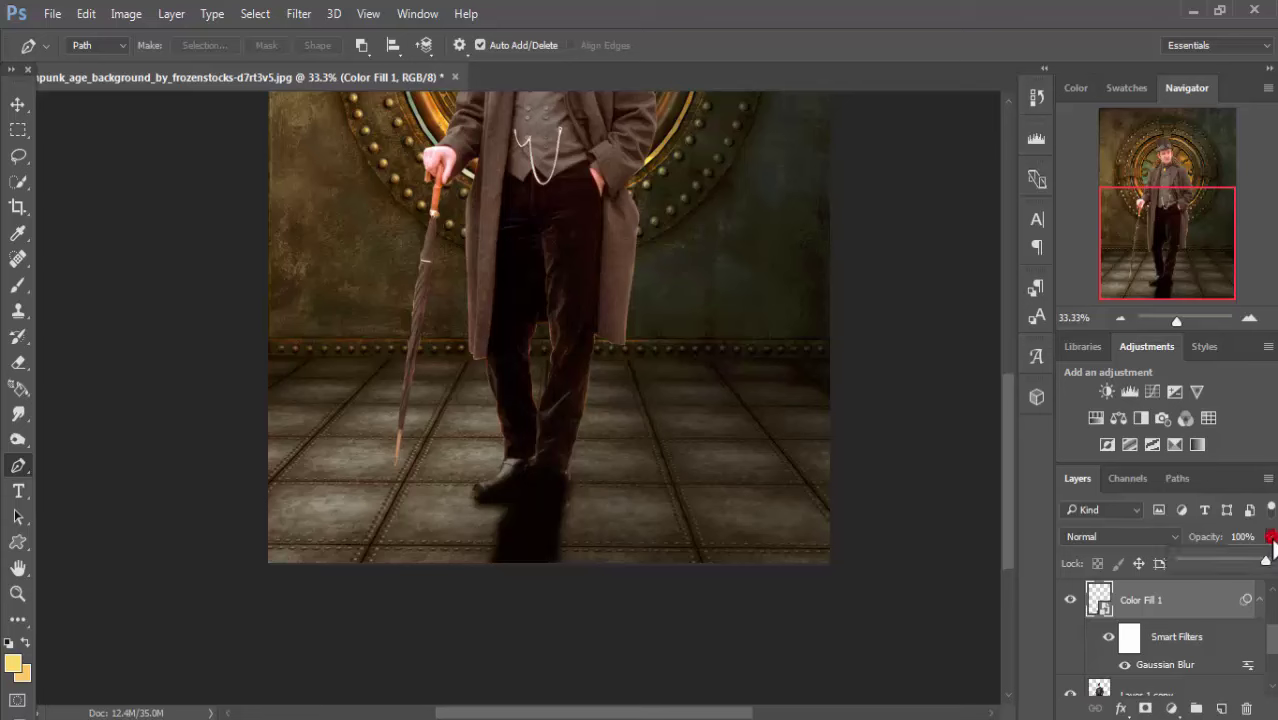
left_click_drag(1266, 563, 1257, 568)
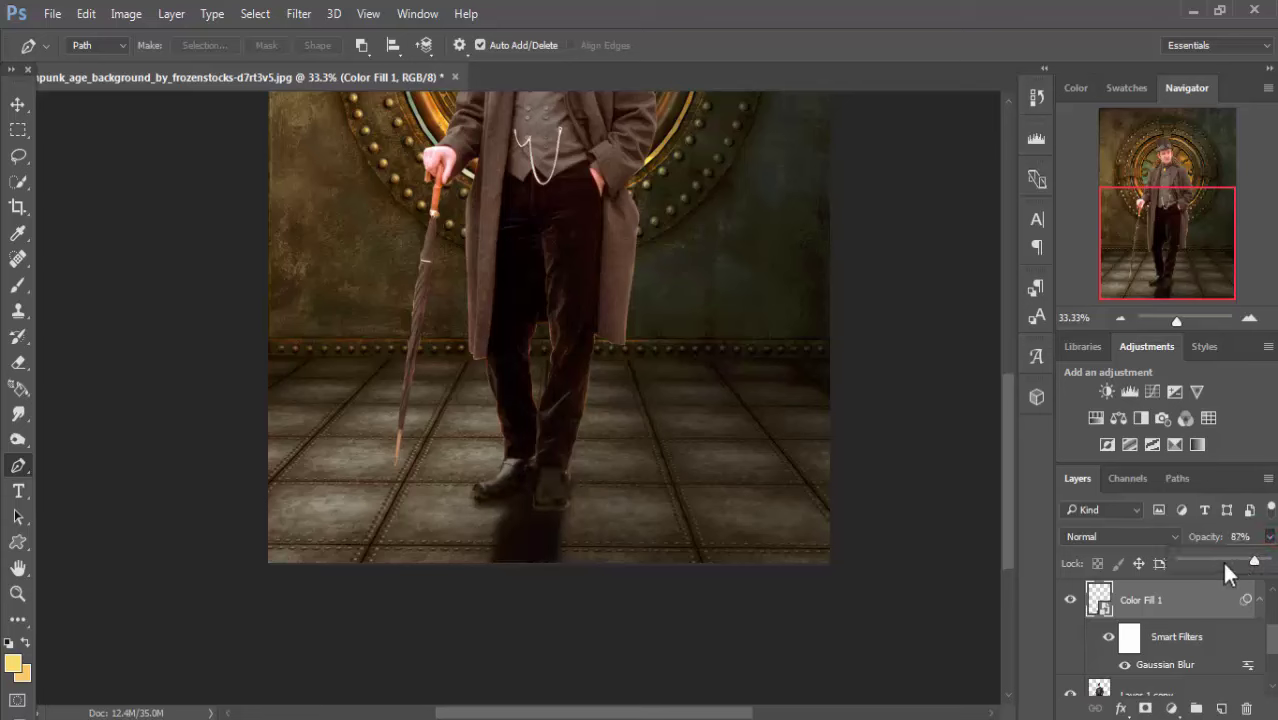
- Move the shadow layer to a new position in the layer stack beneath the man's layer
left_click(1173, 601)
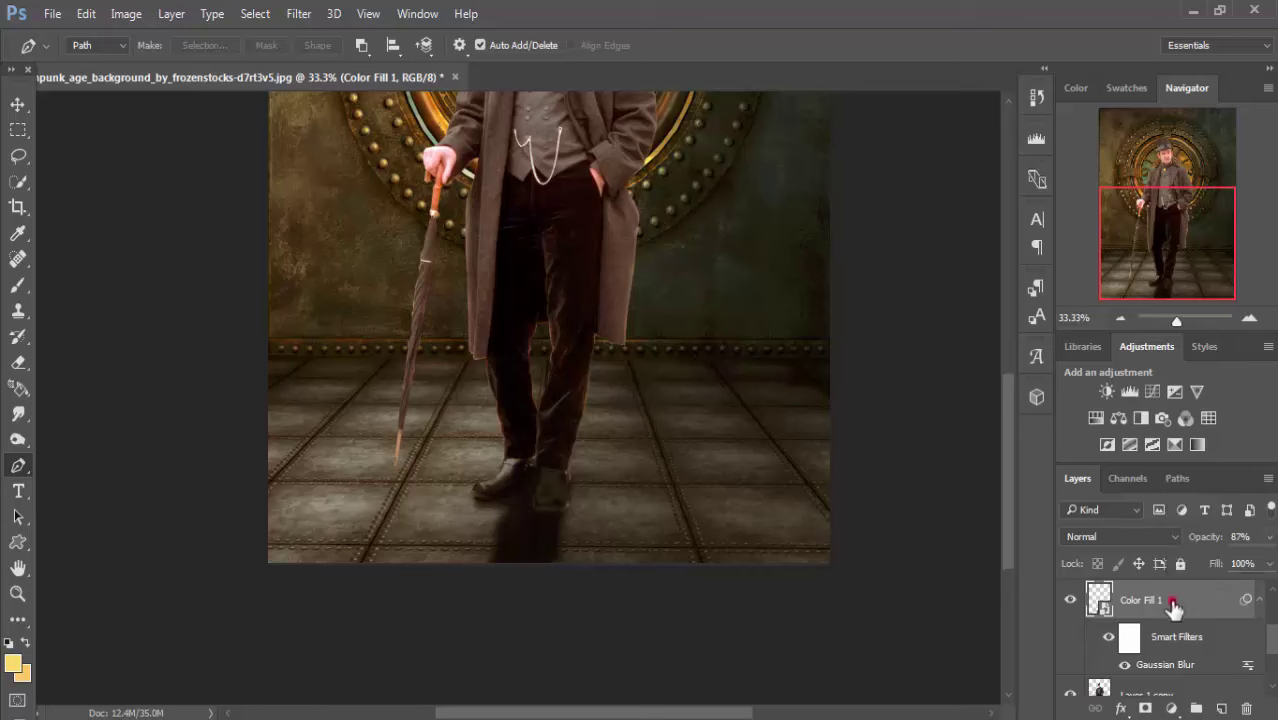
left_click_drag(1173, 610, 1173, 709)
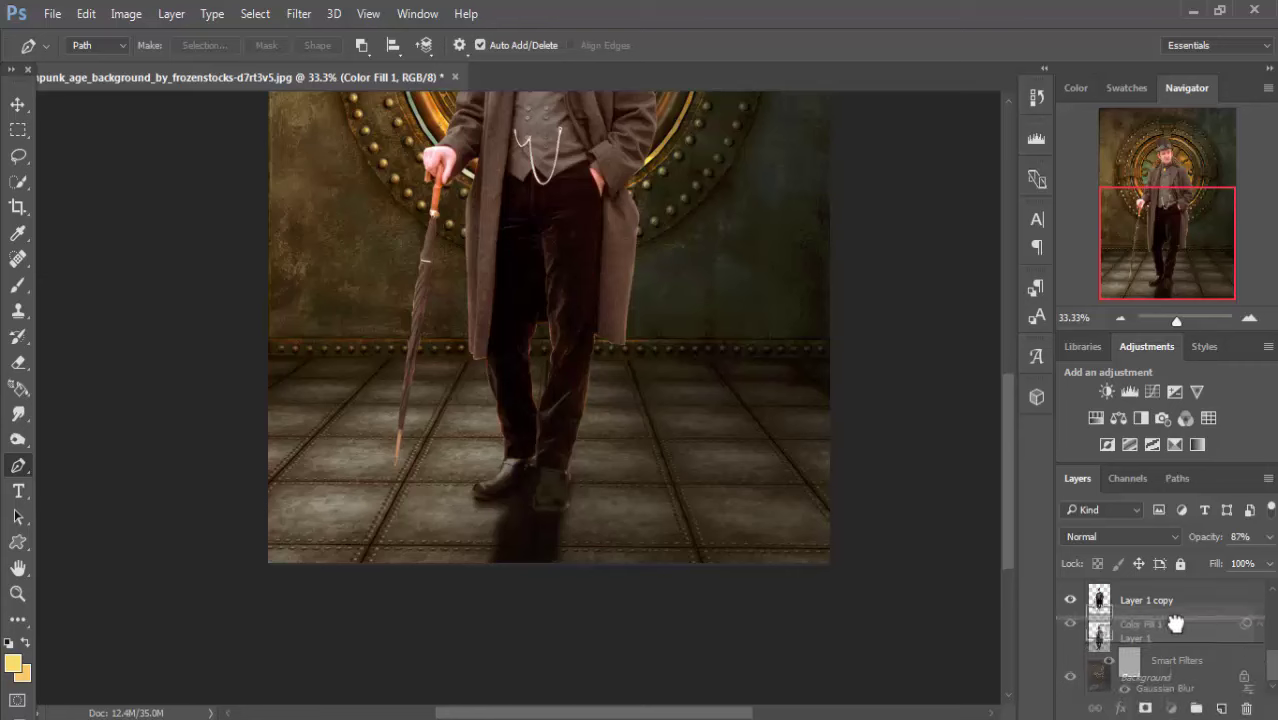
left_click_drag(1173, 709, 1176, 622)
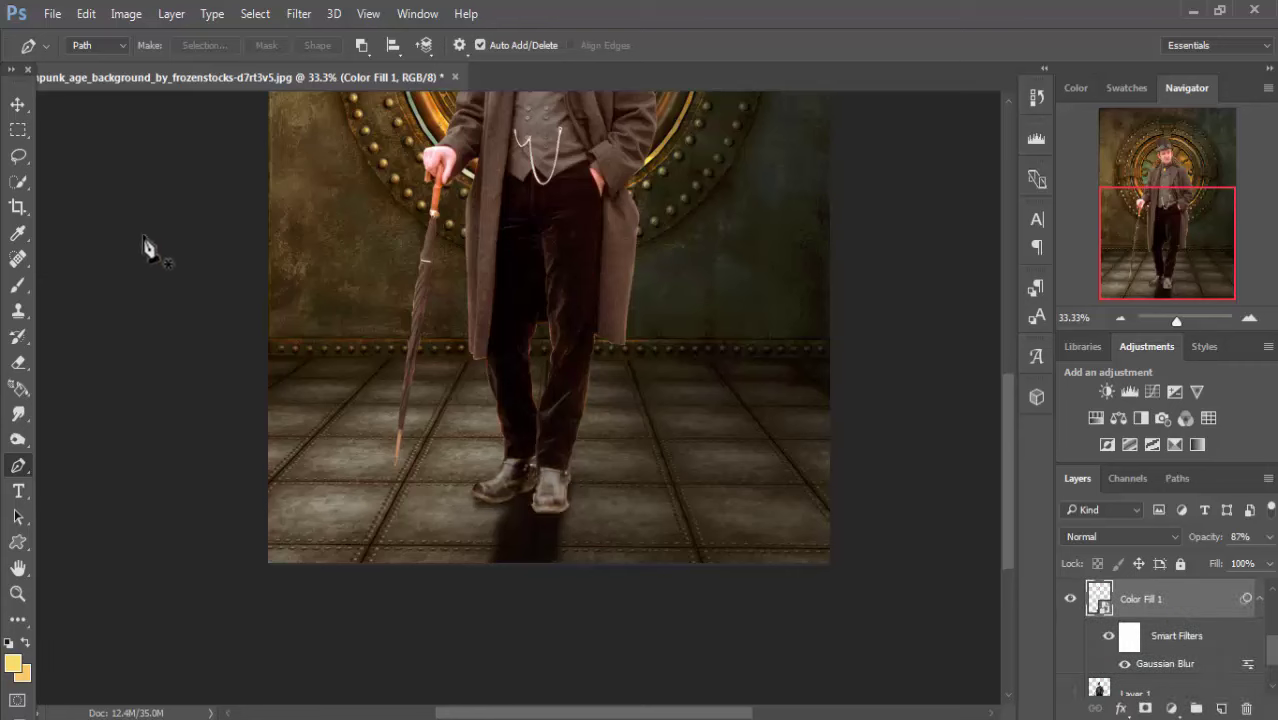
- Fit the whole composite in view at 25% and turn off Show Transform Controls
left_click(16, 104)
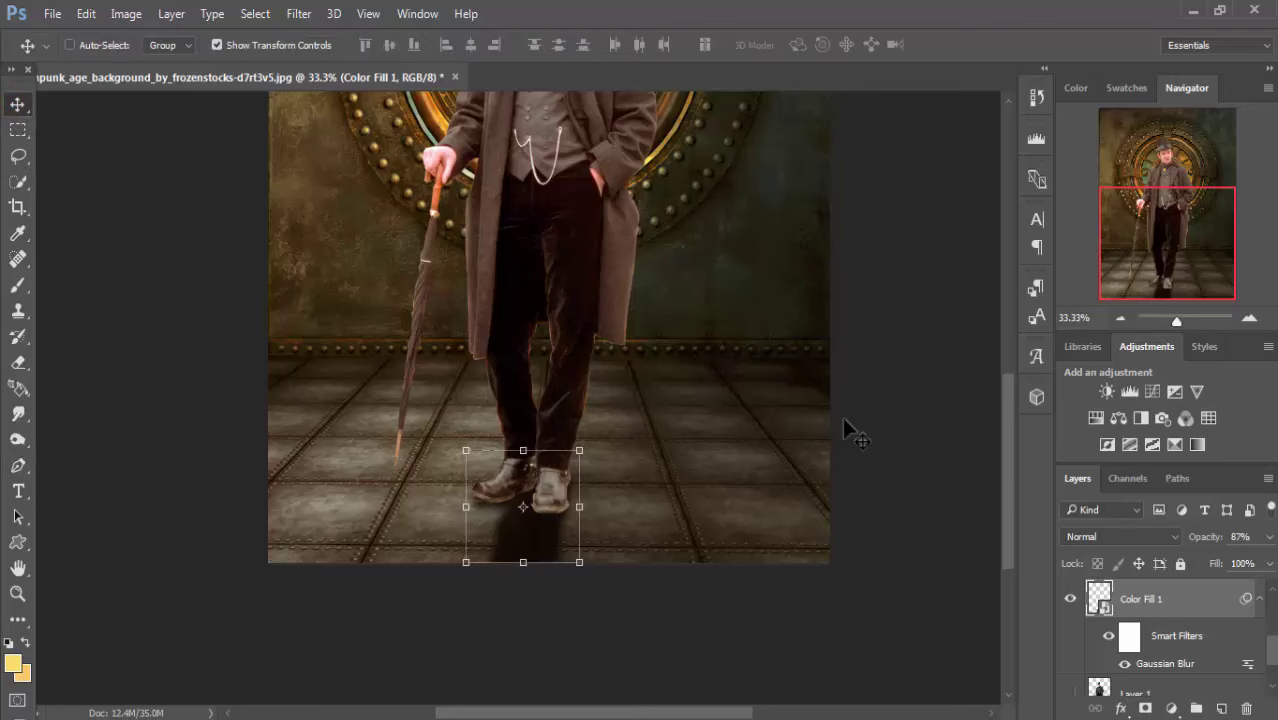
key("ctrl+minus")
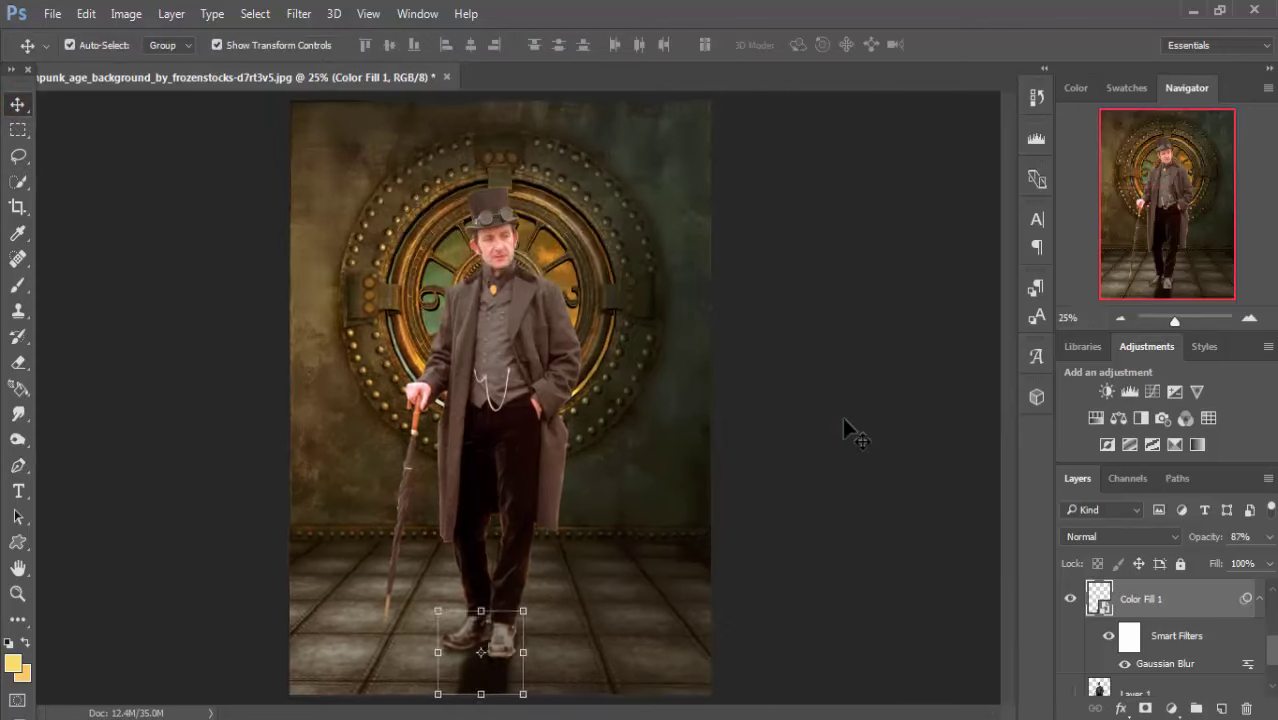
key("ctrl+minus")
key("ctrl+minus")
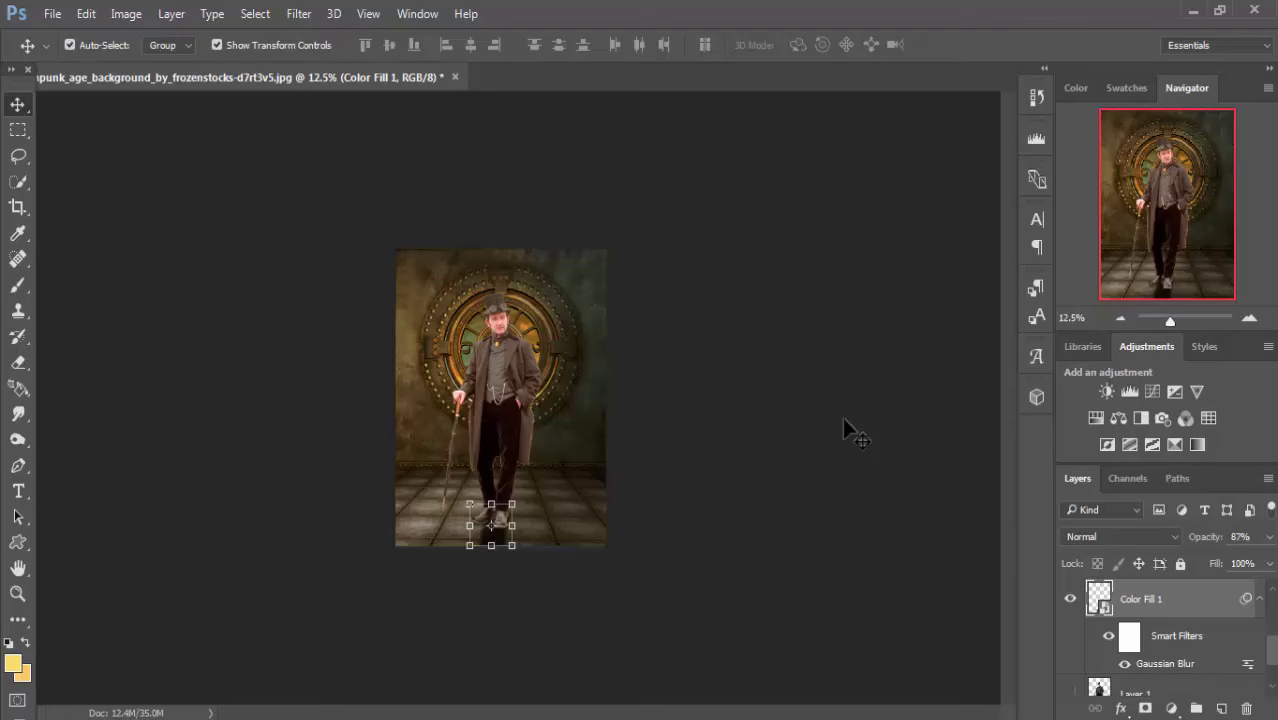
key("ctrl+plus")
key("ctrl+plus")
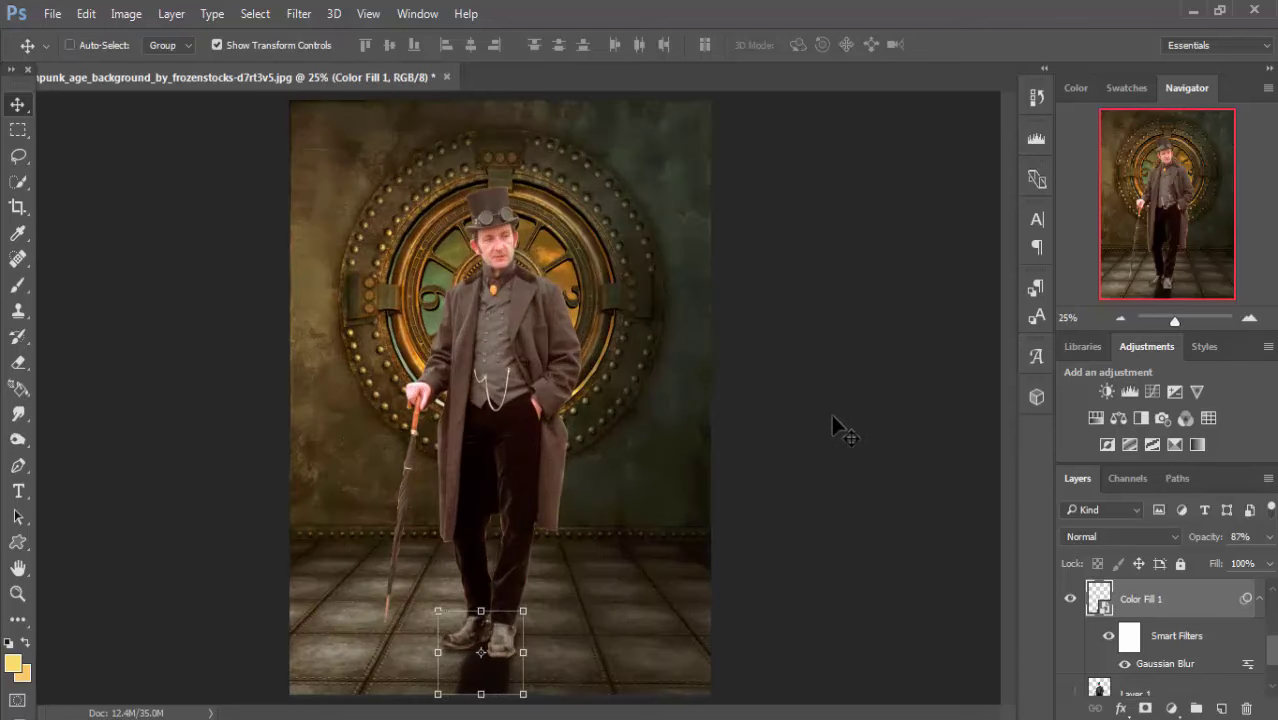
left_click(217, 45)
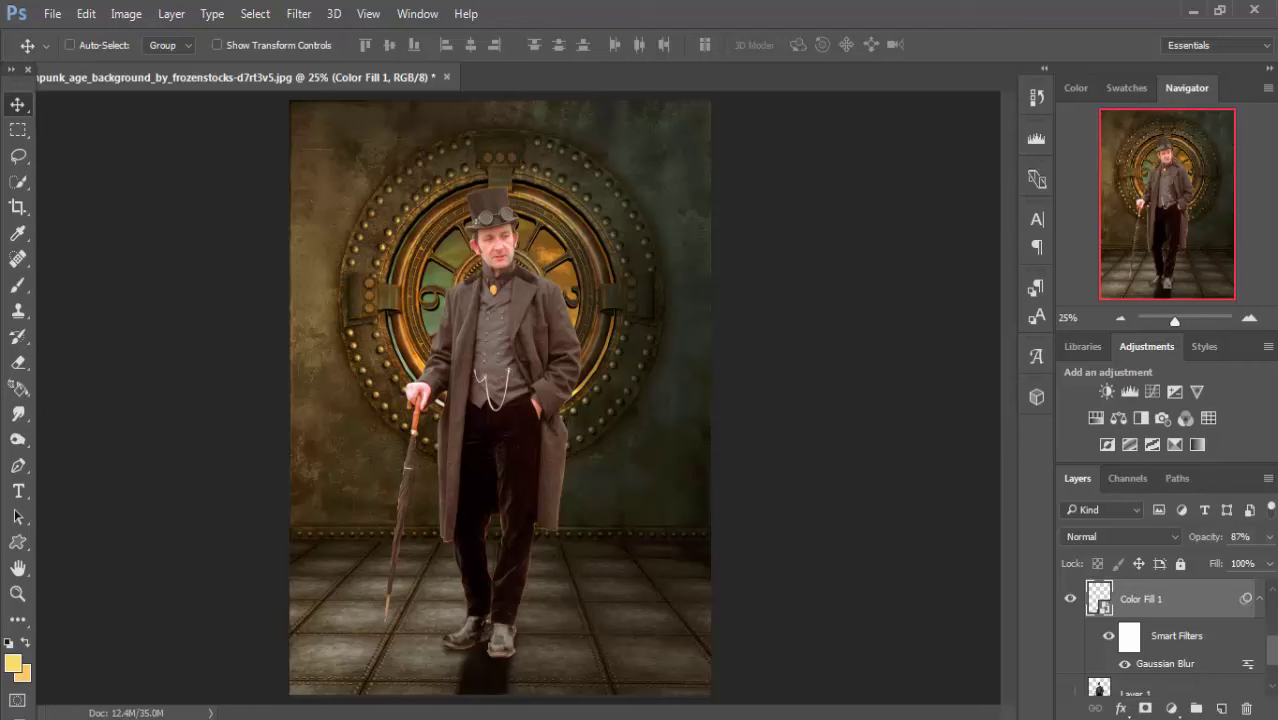
left_click_drag(1274, 655, 1274, 605)
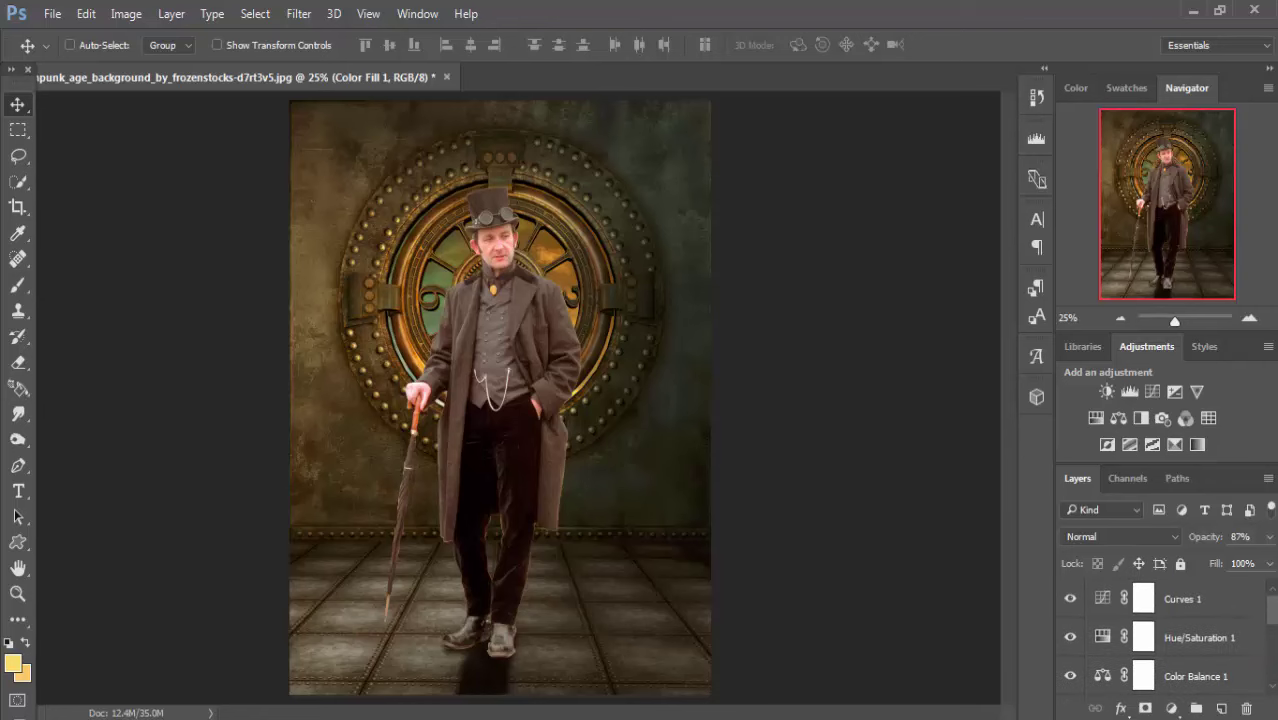
- Add a new Layer 2 above Layer 1 copy and fill it with 50% Gray
left_click(1178, 599)
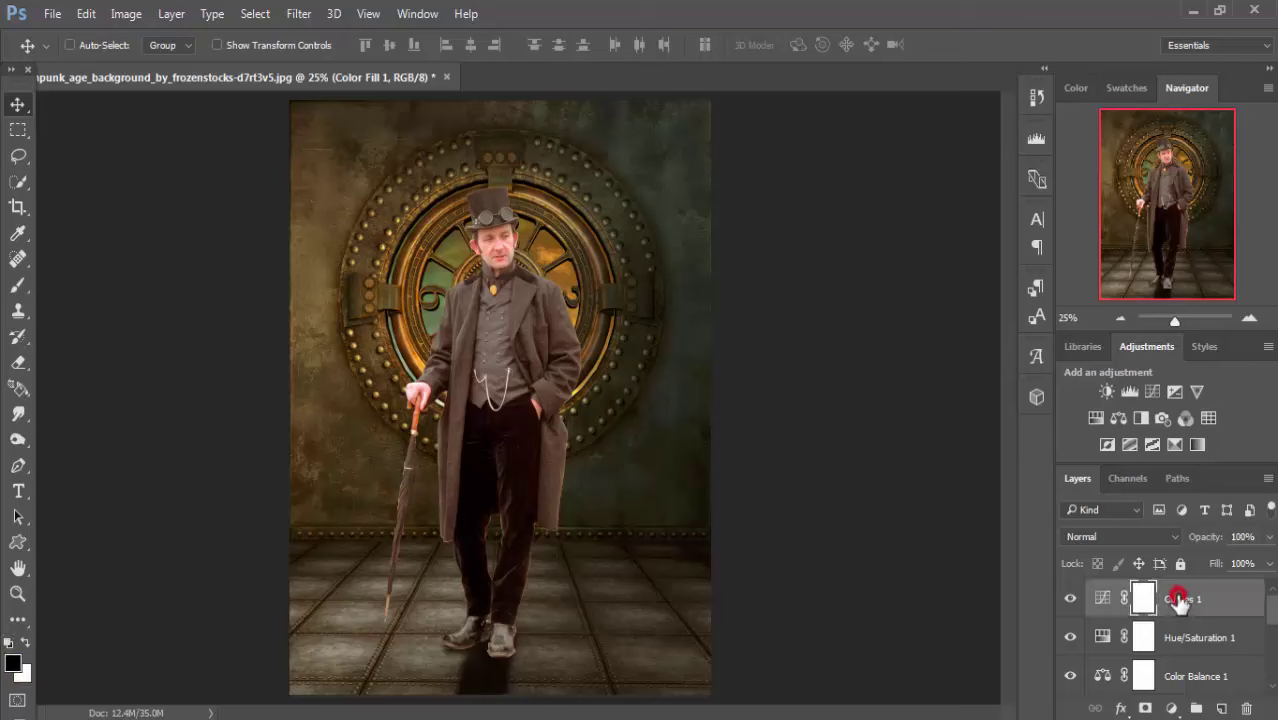
left_click_drag(1274, 615, 1274, 636)
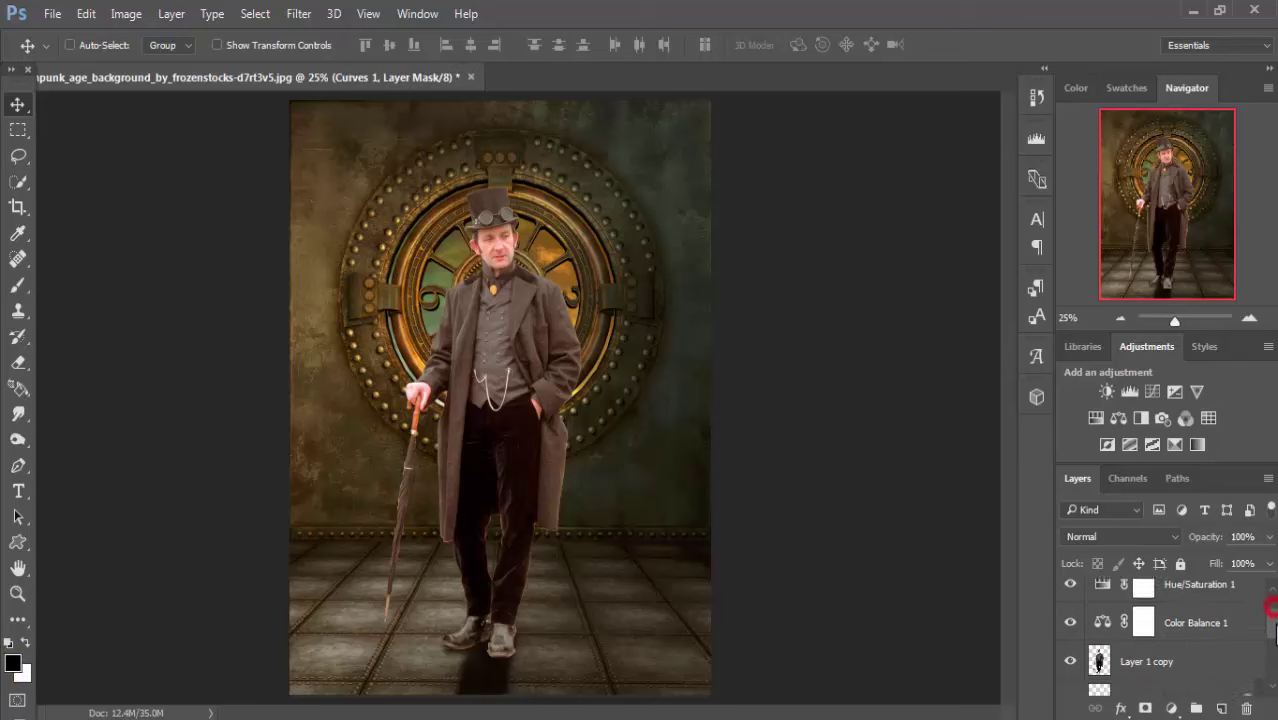
left_click(1140, 645)
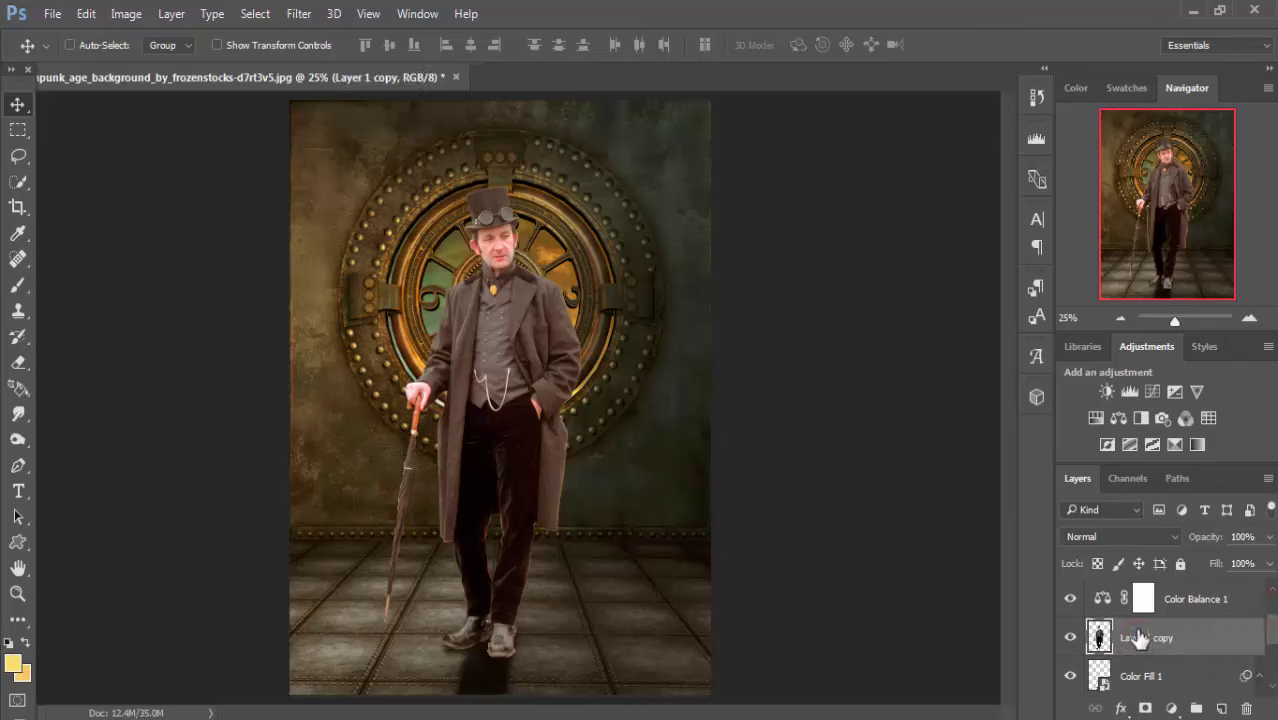
left_click(1222, 708)
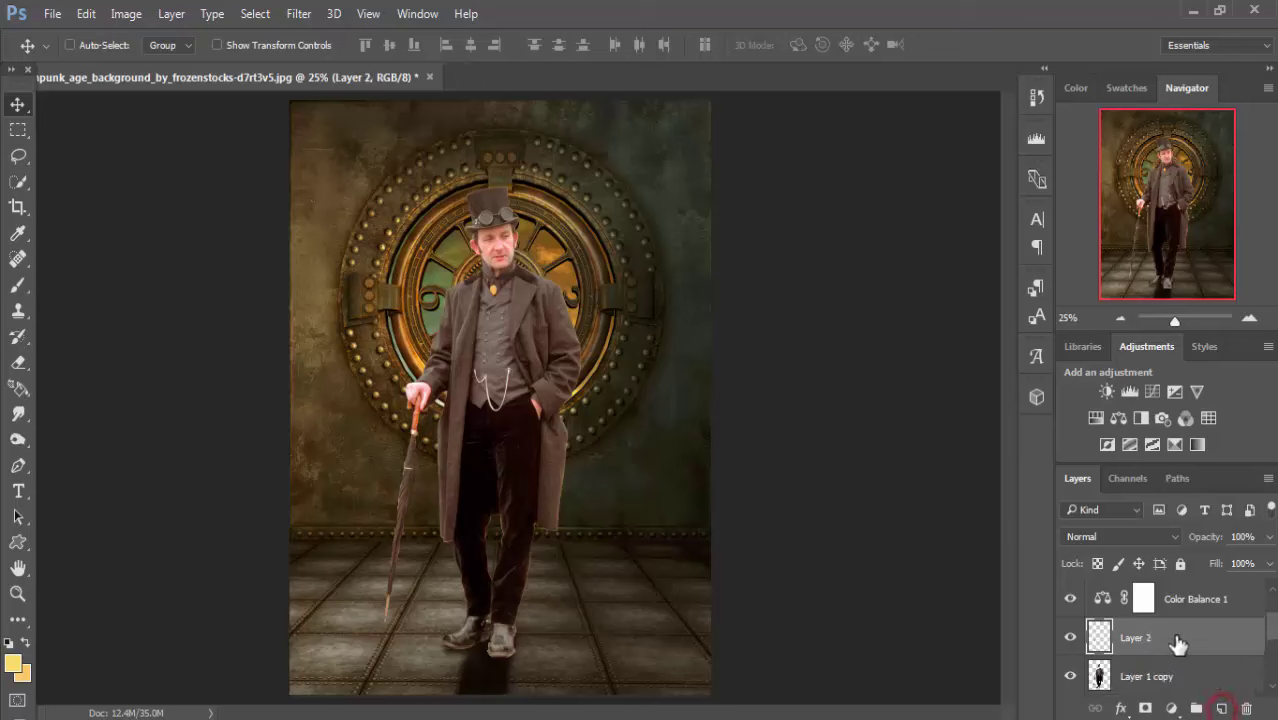
left_click(86, 13)
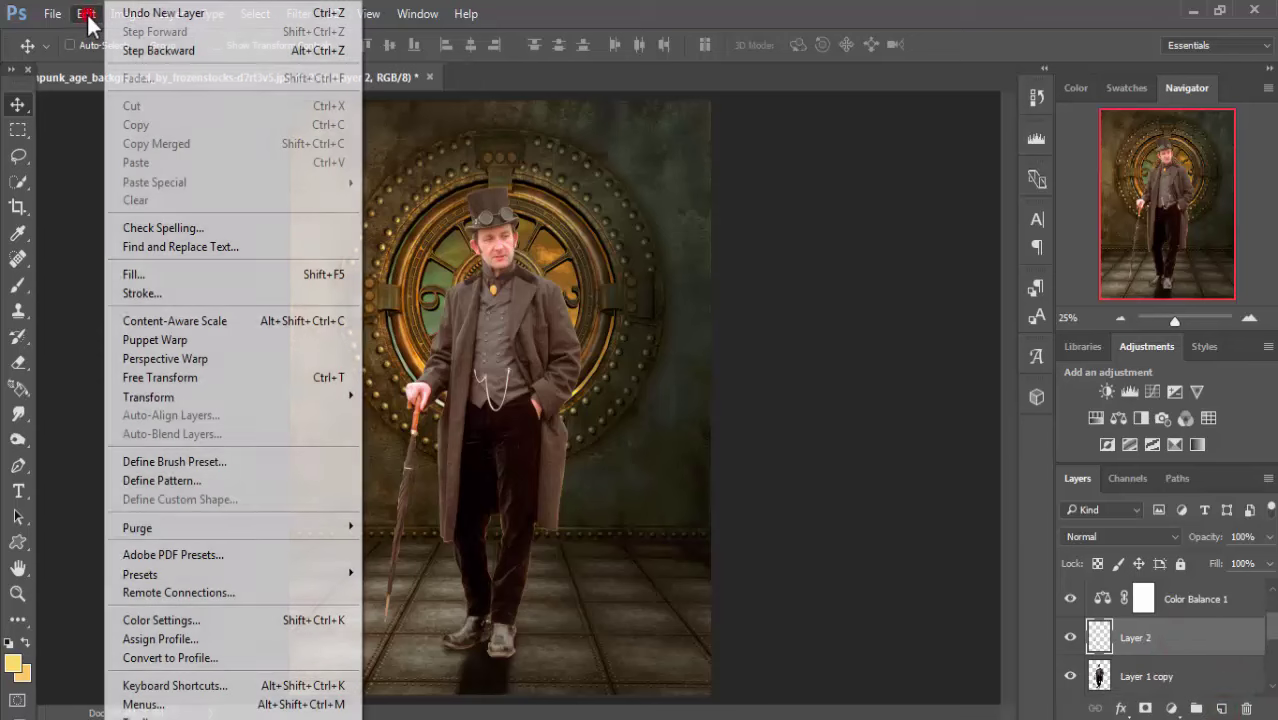
left_click(143, 275)
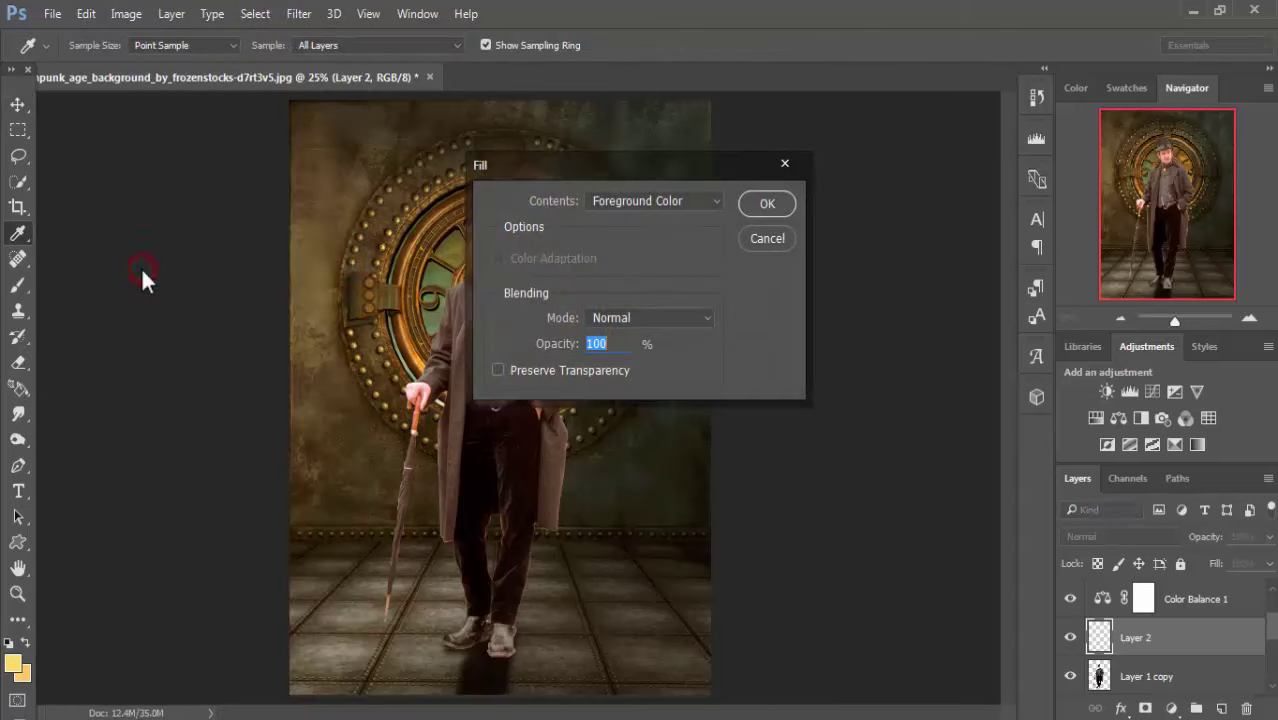
left_click(703, 203)
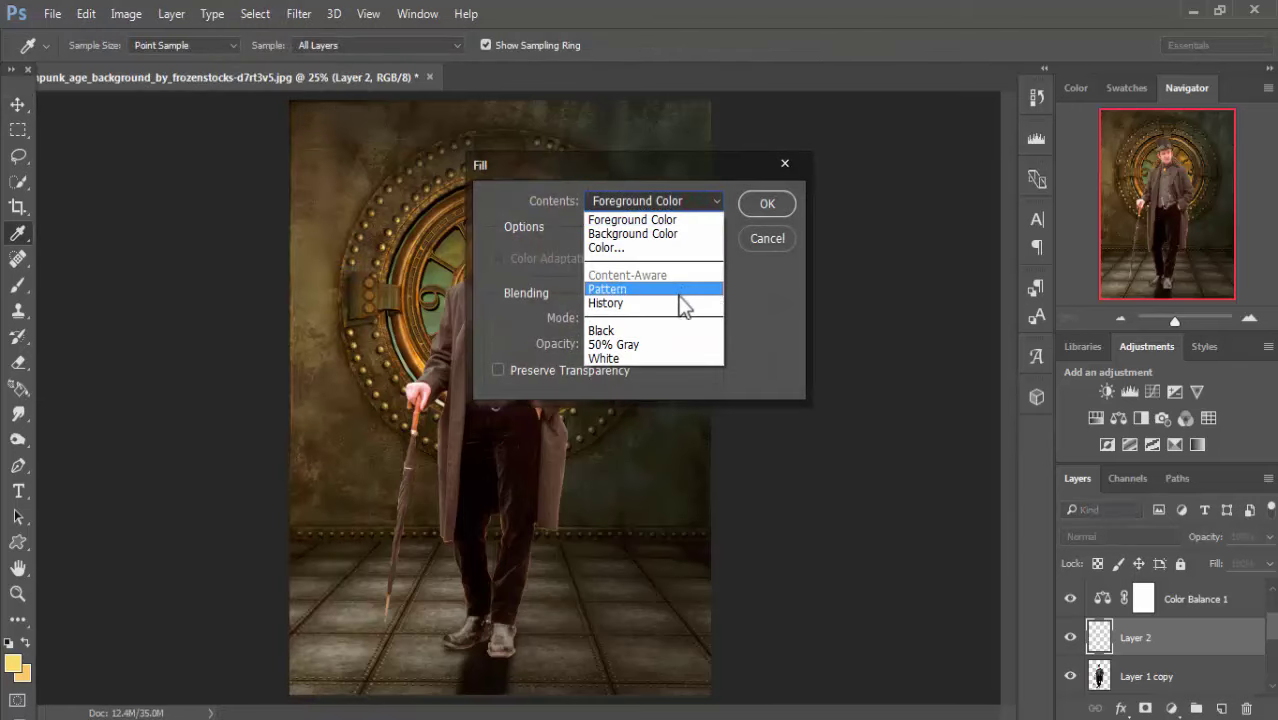
left_click(667, 344)
left_click(755, 203)
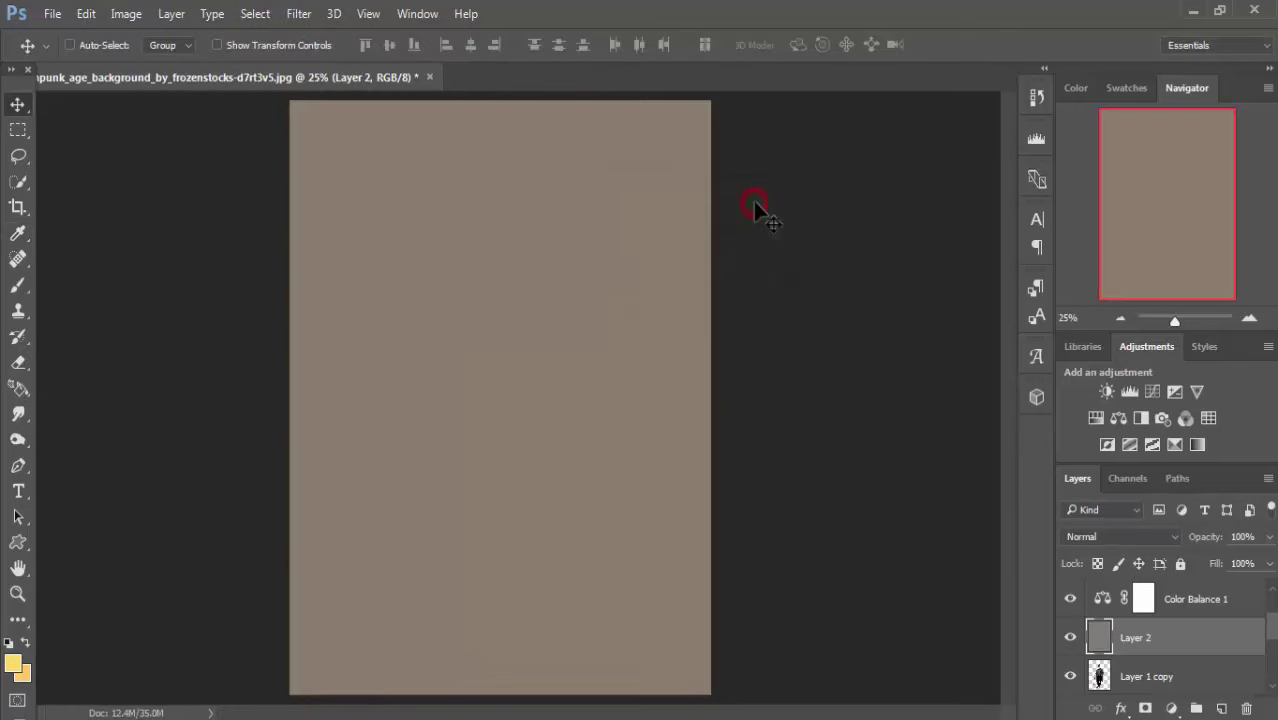
- Clip Layer 2 to Layer 1 copy and set its blend mode to Overlay
right_click(1152, 637)
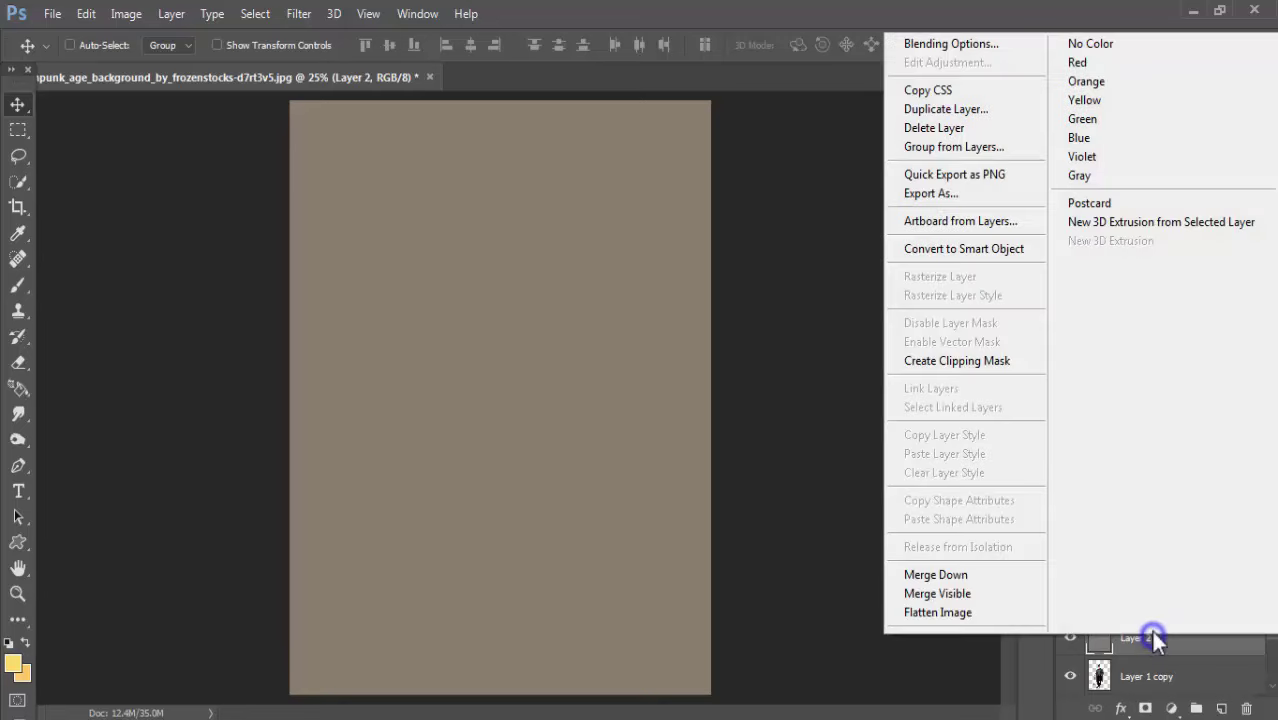
left_click(986, 360)
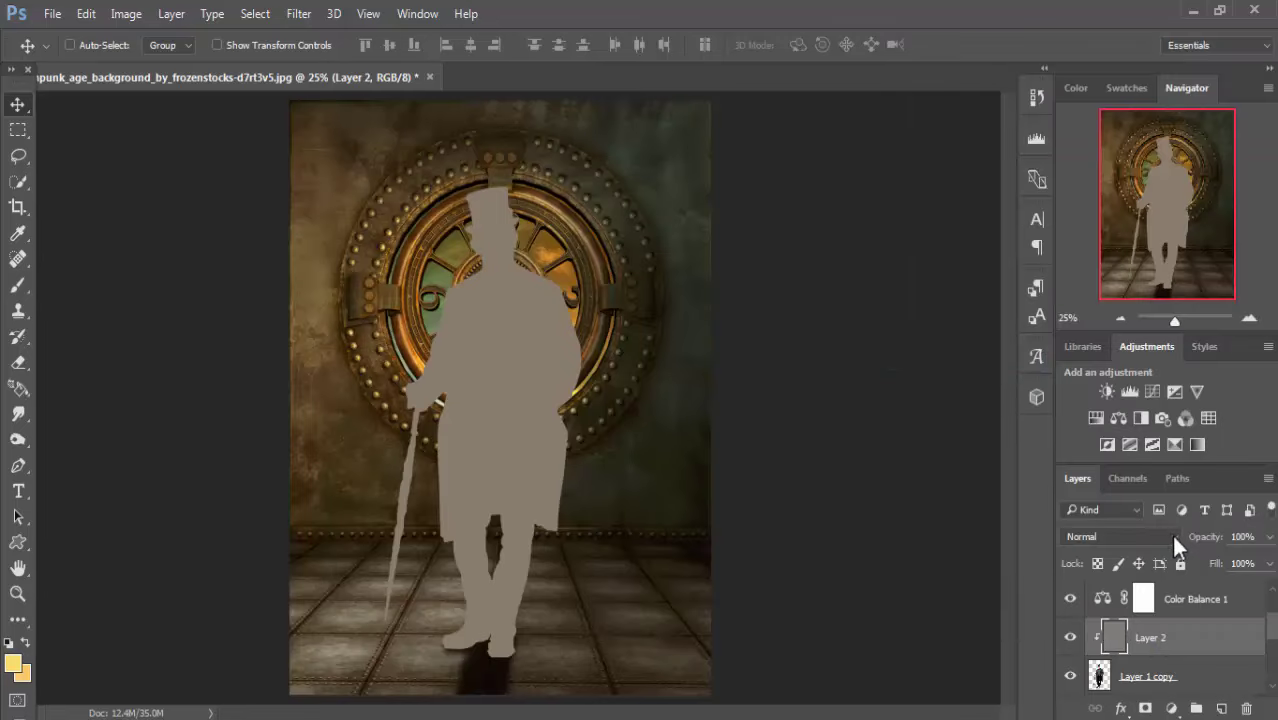
left_click(1170, 532)
left_click(1103, 327)
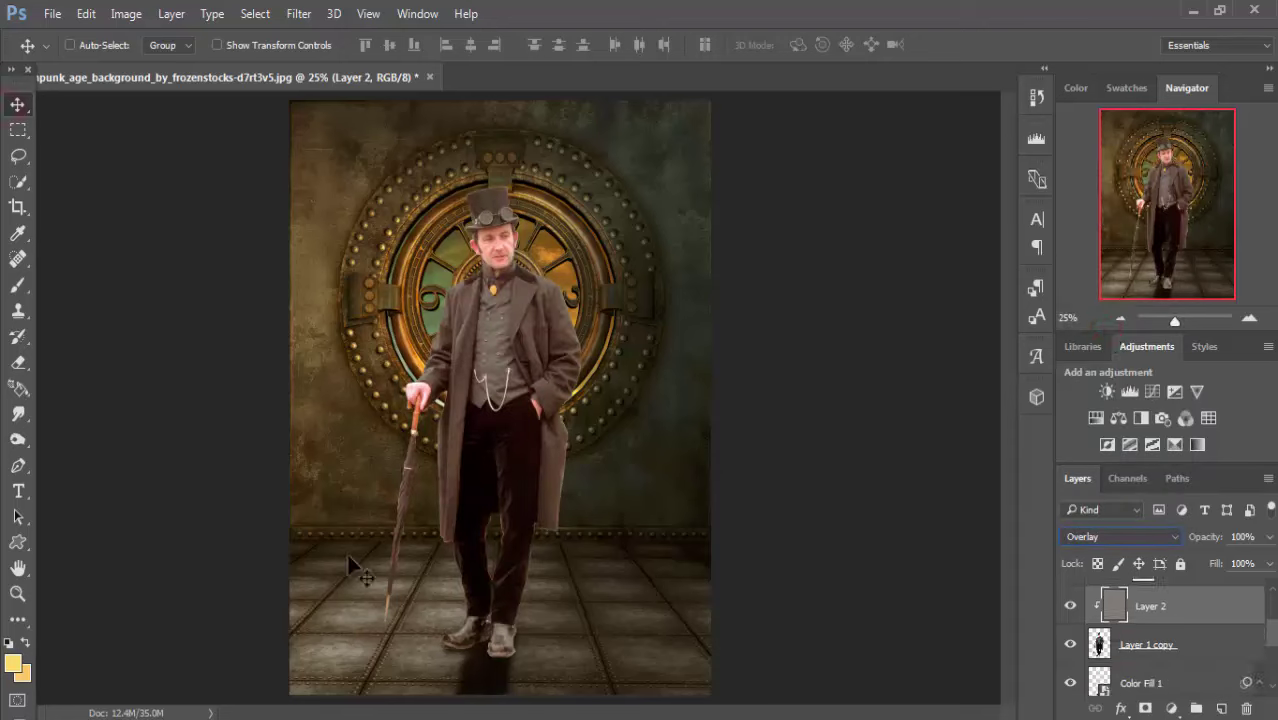
left_click(18, 439)
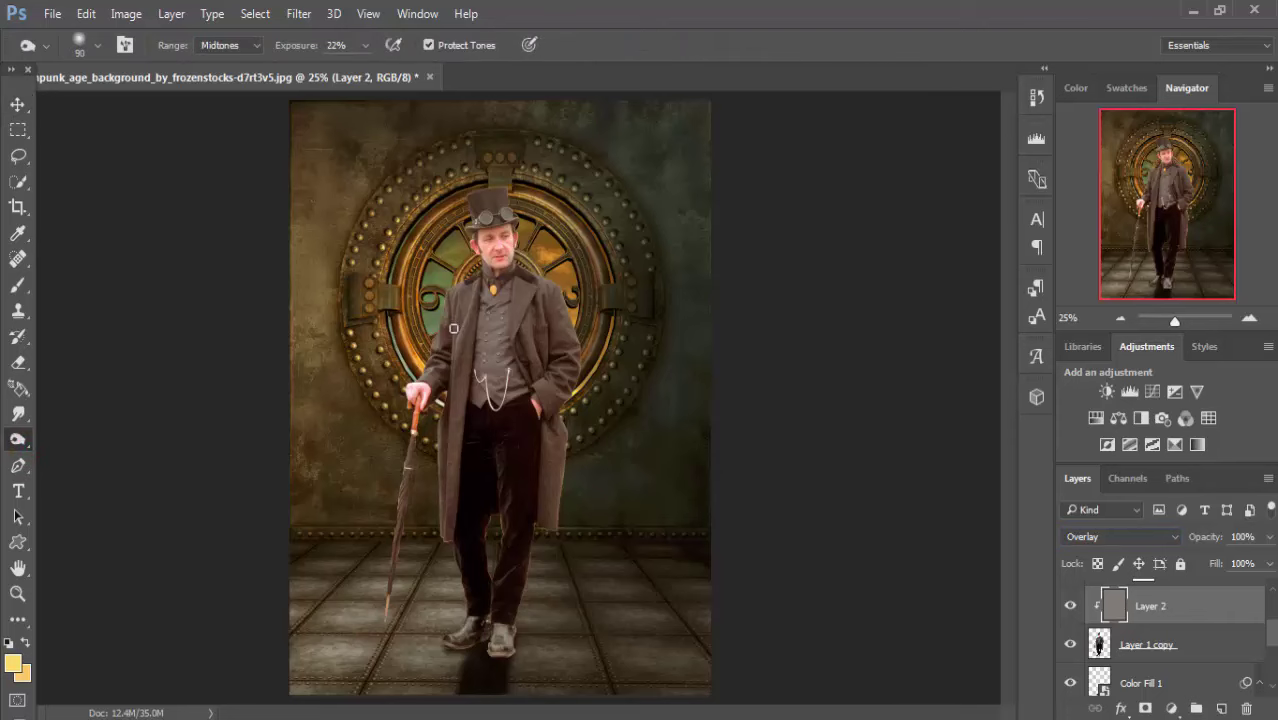
- Set dodge exposure to 50% and lighten the man's vest, coat, trousers and chest
left_click(364, 45)
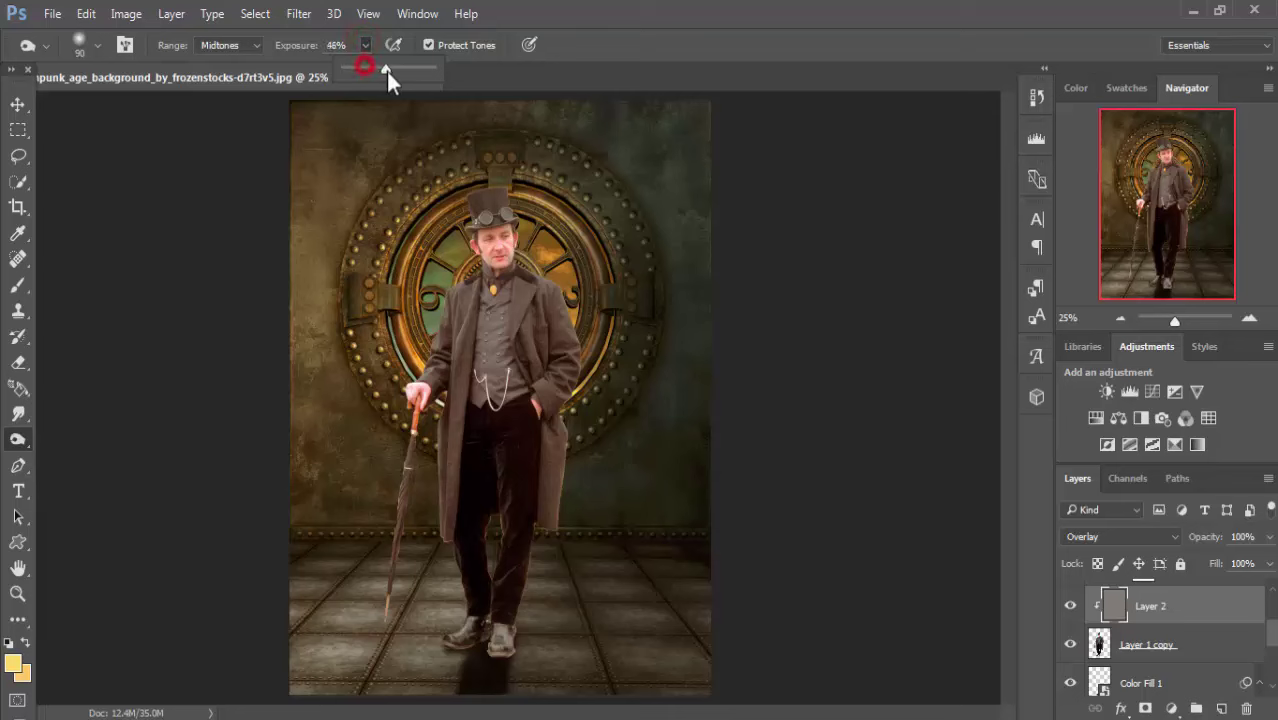
left_click(465, 312)
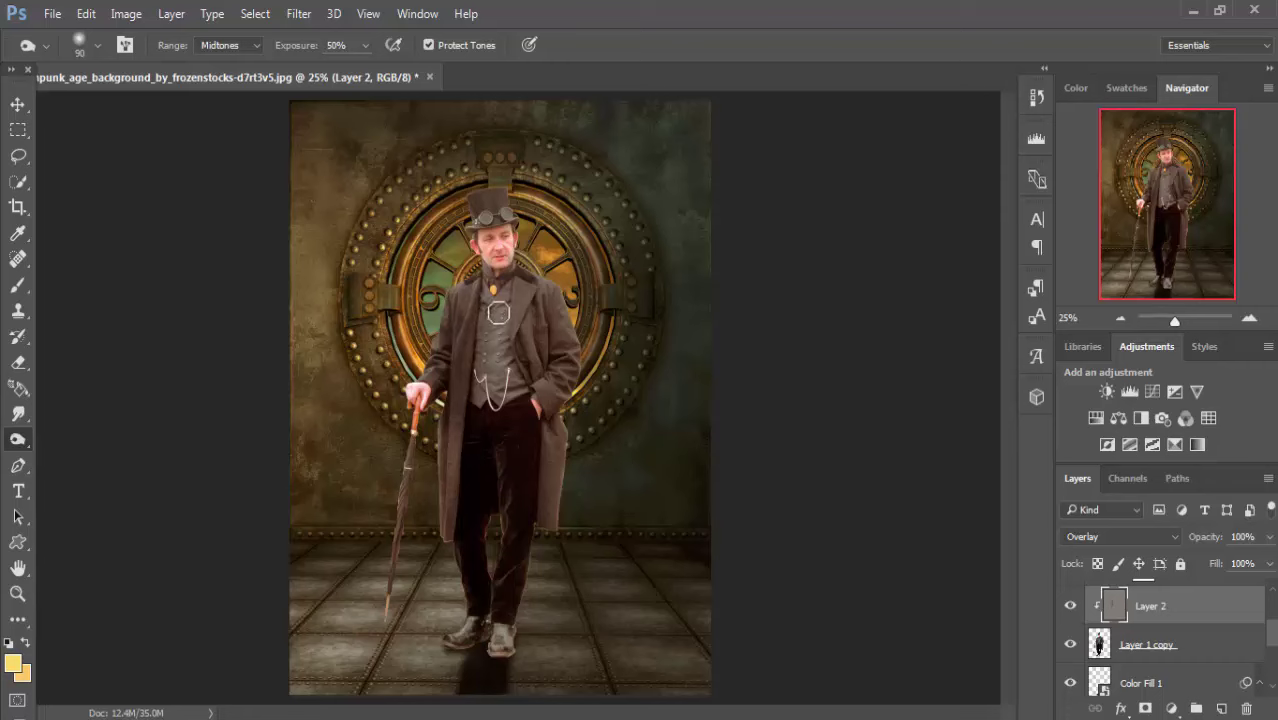
left_click_drag(505, 360, 516, 311)
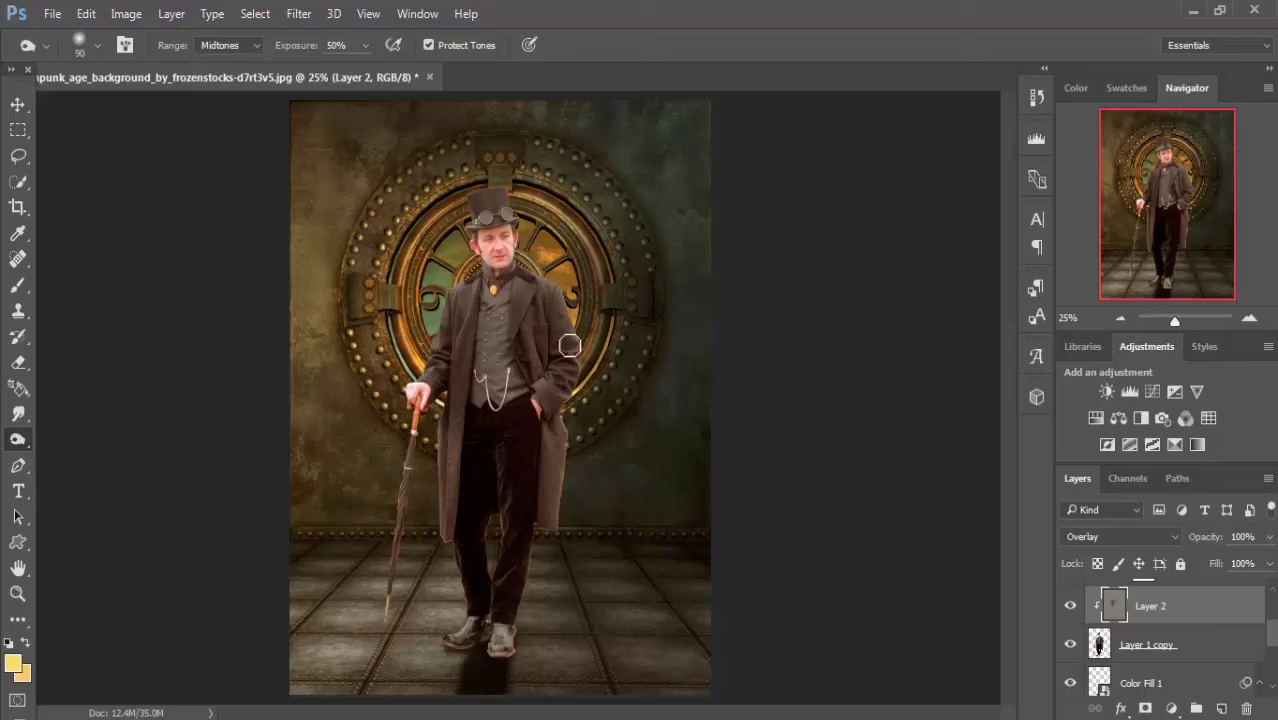
left_click(546, 428)
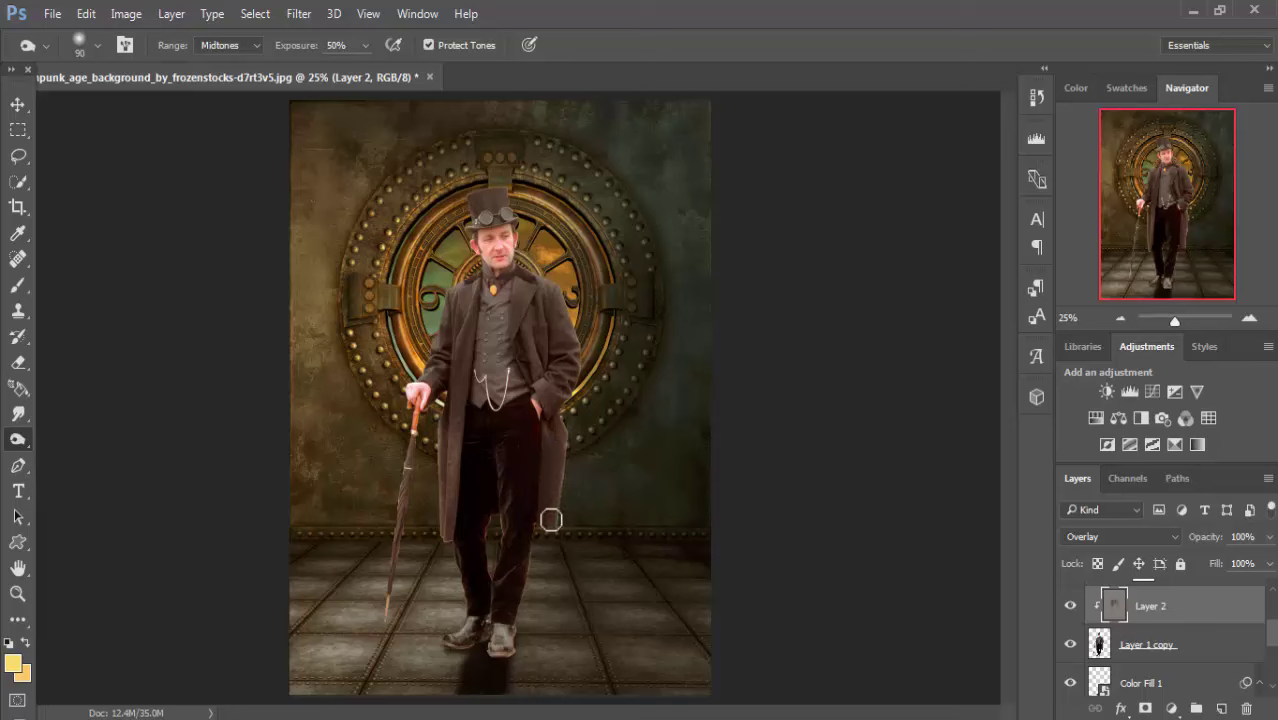
left_click_drag(521, 414, 497, 448)
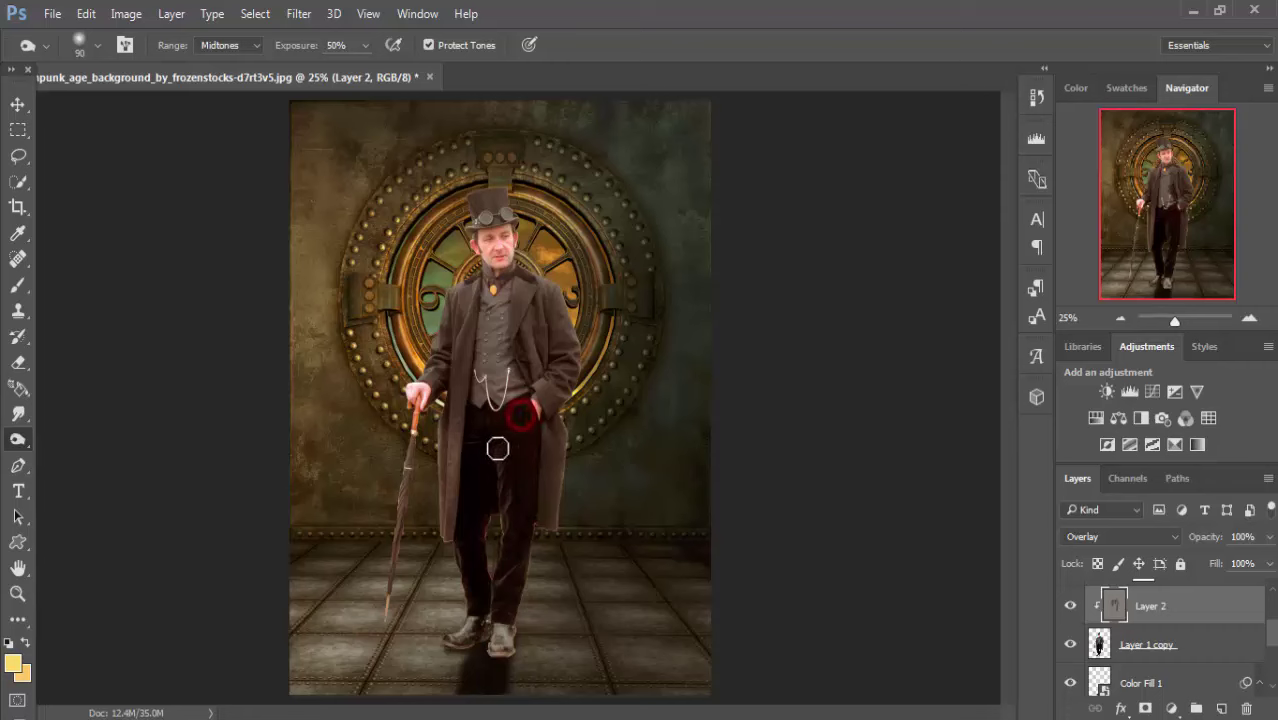
left_click(498, 506)
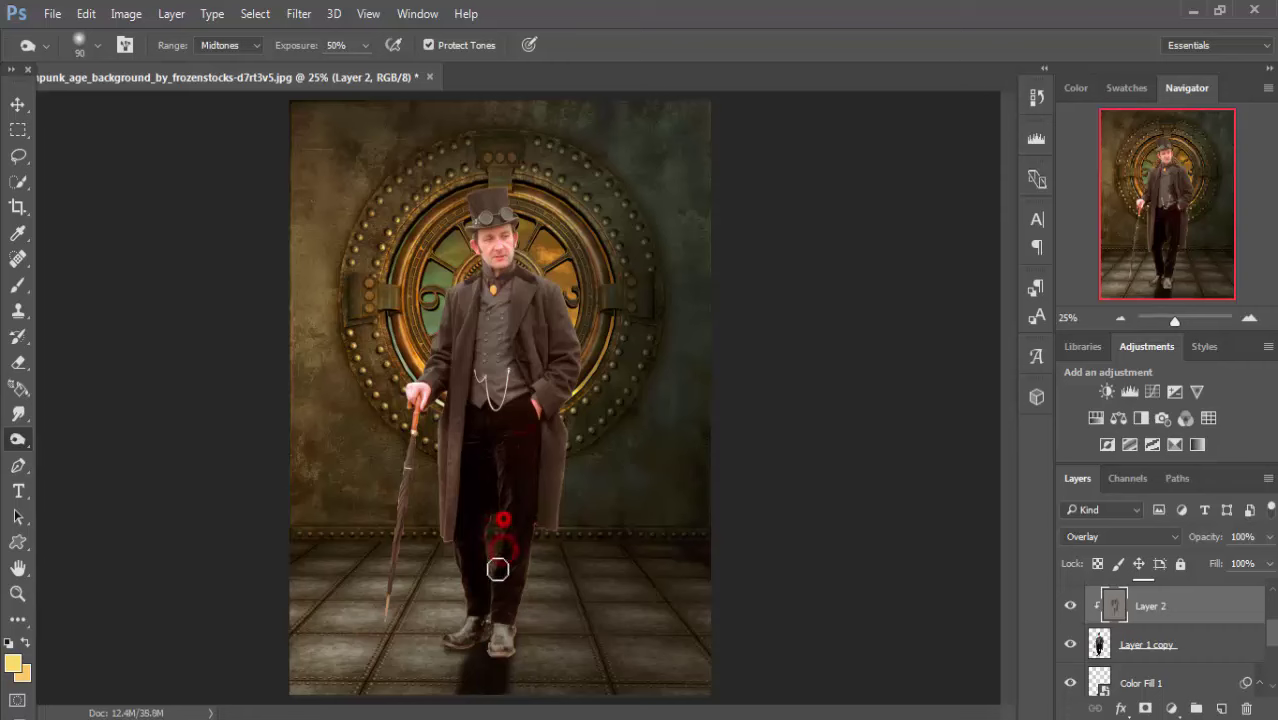
left_click(486, 507)
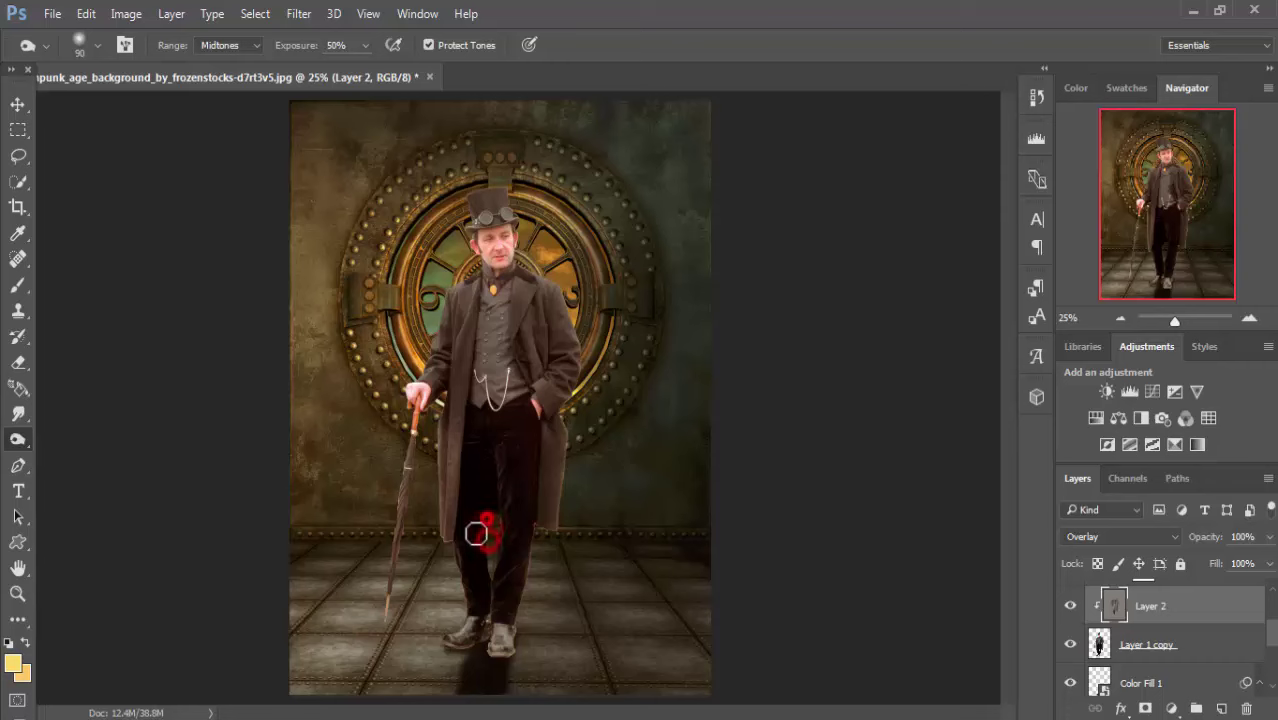
left_click(457, 526)
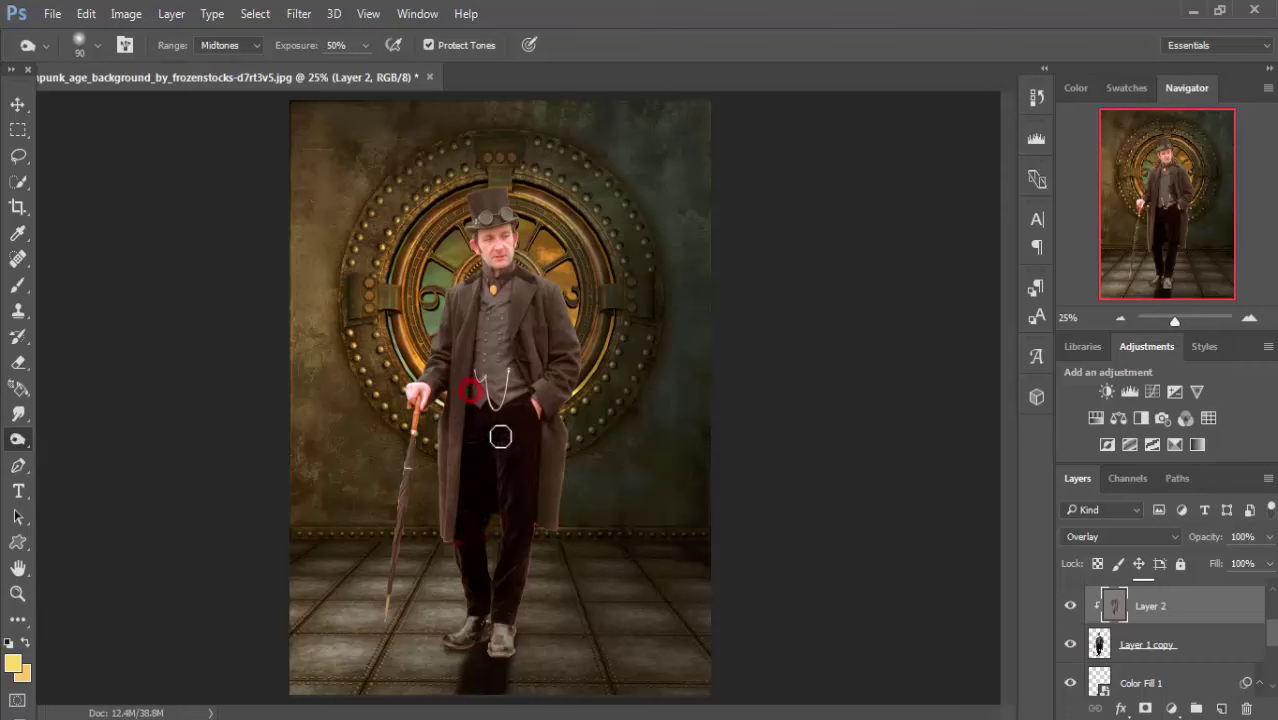
left_click(522, 417)
left_click(518, 474)
left_click(511, 322)
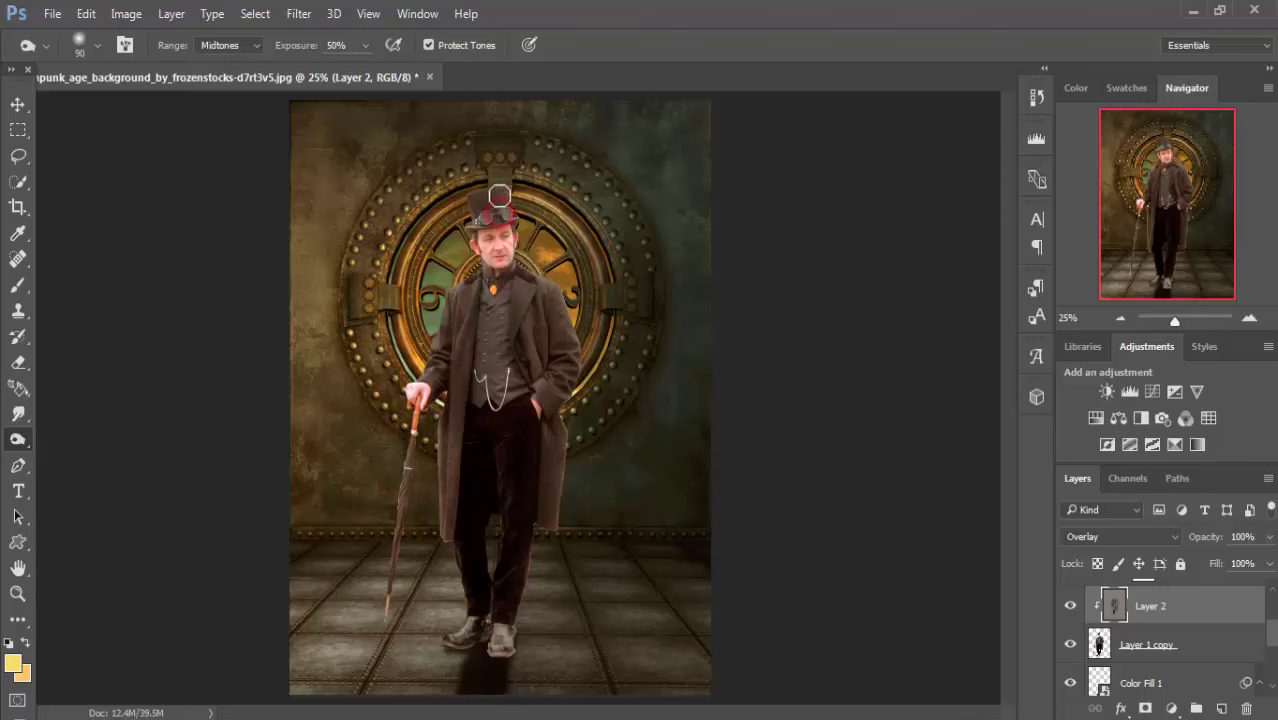
- Dodge highlights onto the top of the hat and the umbrella handle and shaft
left_click_drag(476, 205, 484, 200)
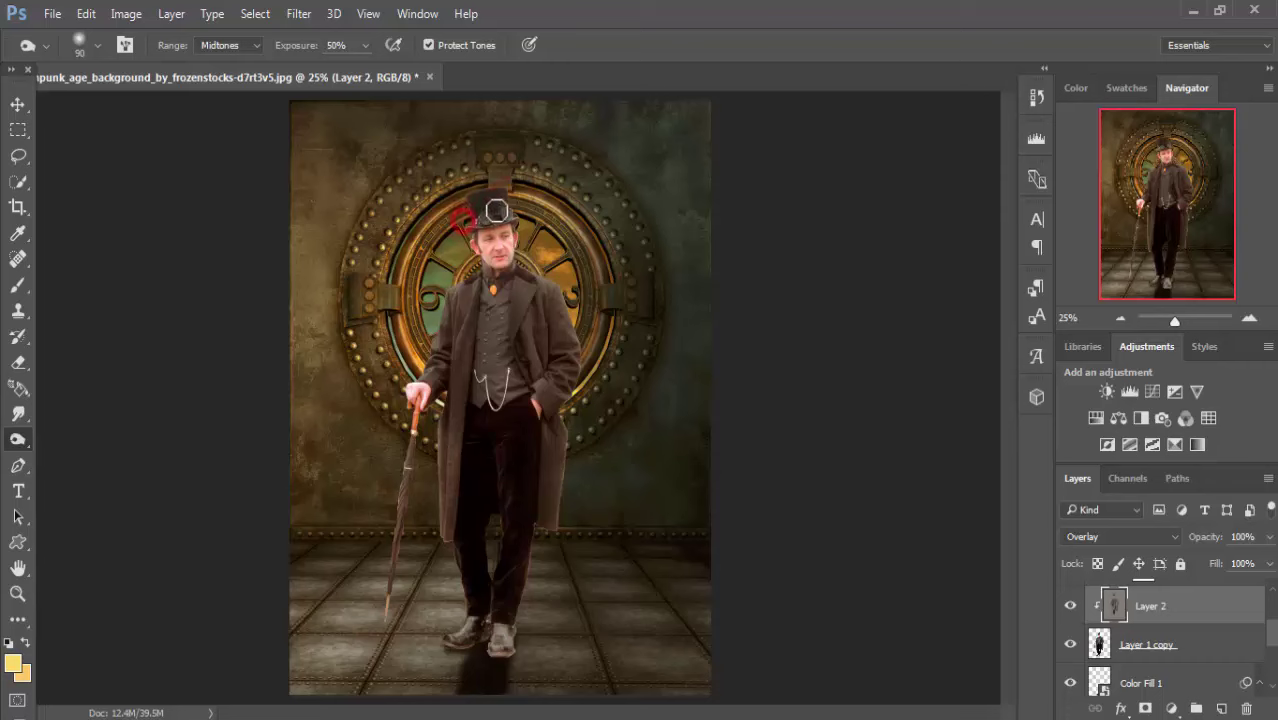
left_click(499, 217)
left_click_drag(410, 446, 385, 566)
left_click_drag(396, 485, 385, 629)
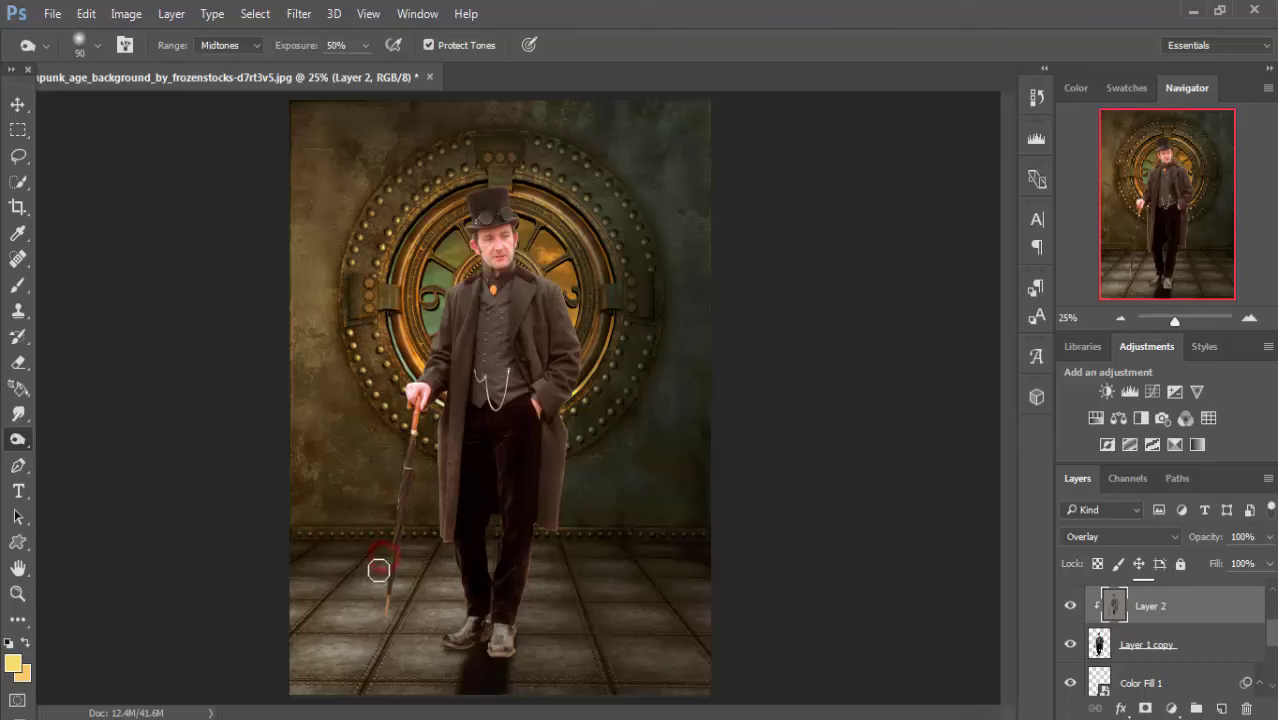
left_click_drag(414, 429, 380, 651)
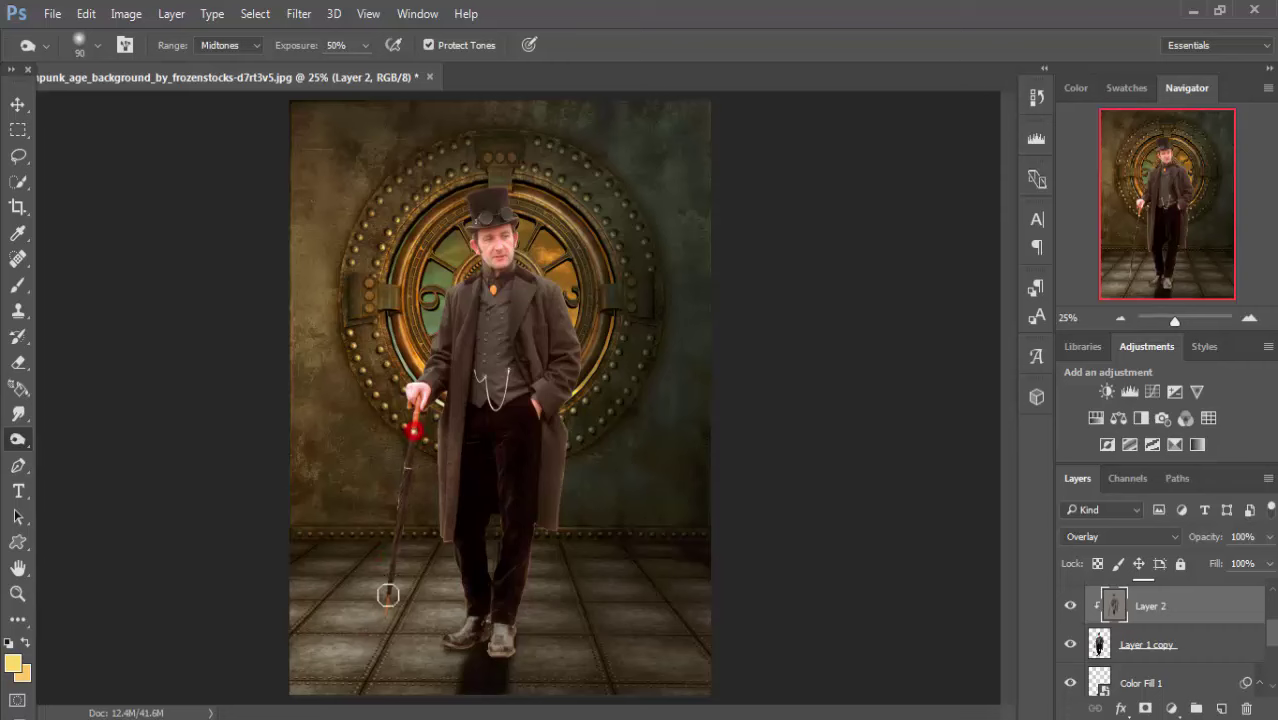
left_click(16, 106)
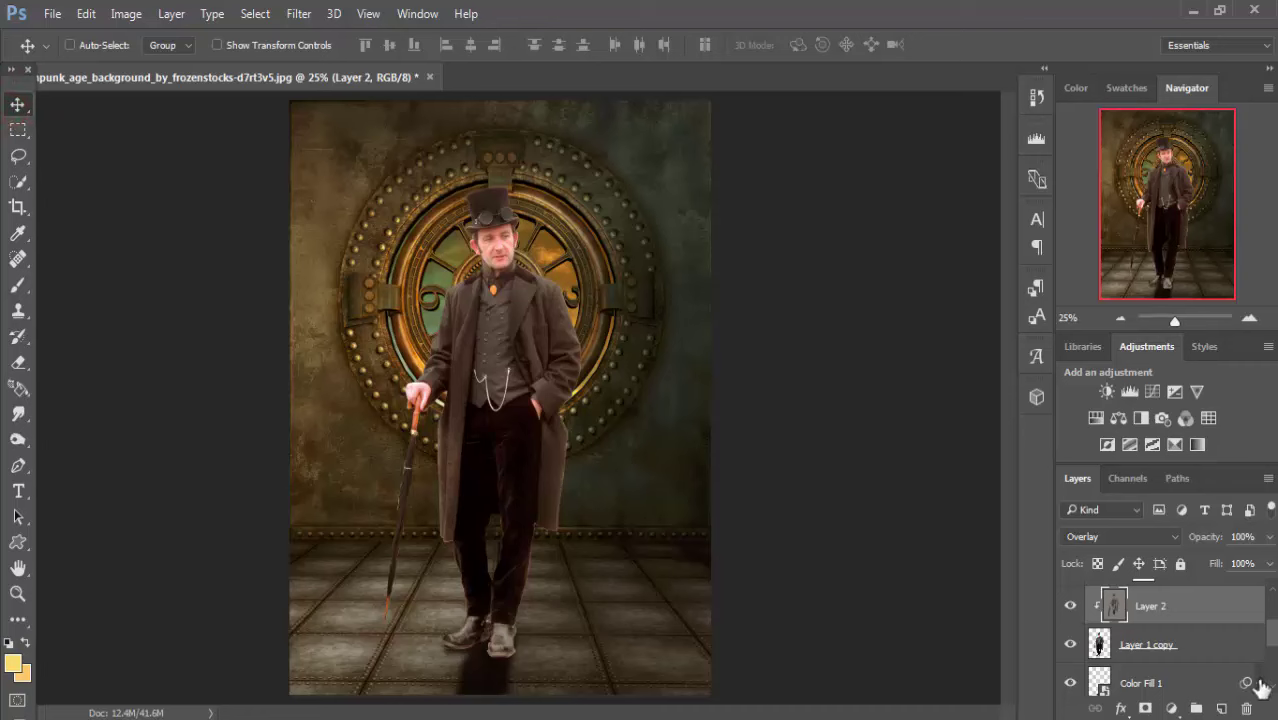
- Add a new empty Layer 3 directly above Layer 1, not above Layer 1 copy
left_click_drag(1272, 648, 1272, 632)
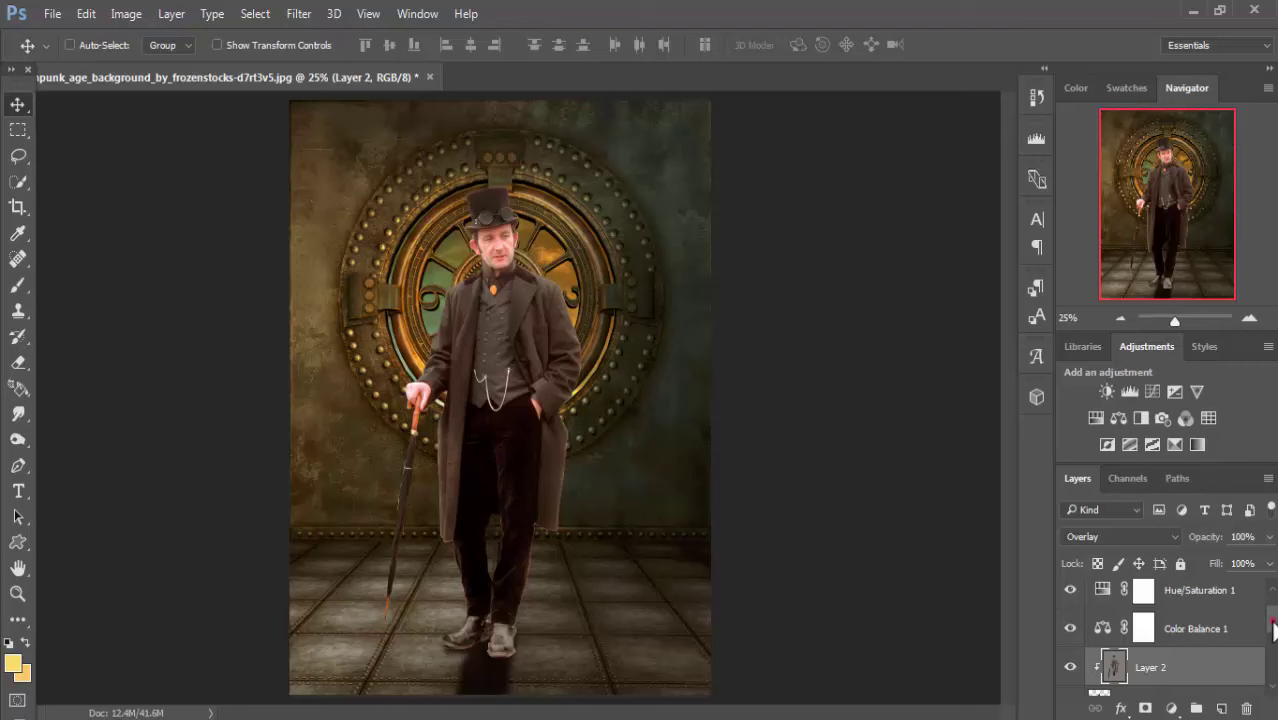
left_click_drag(1273, 628, 1273, 648)
left_click(1188, 650)
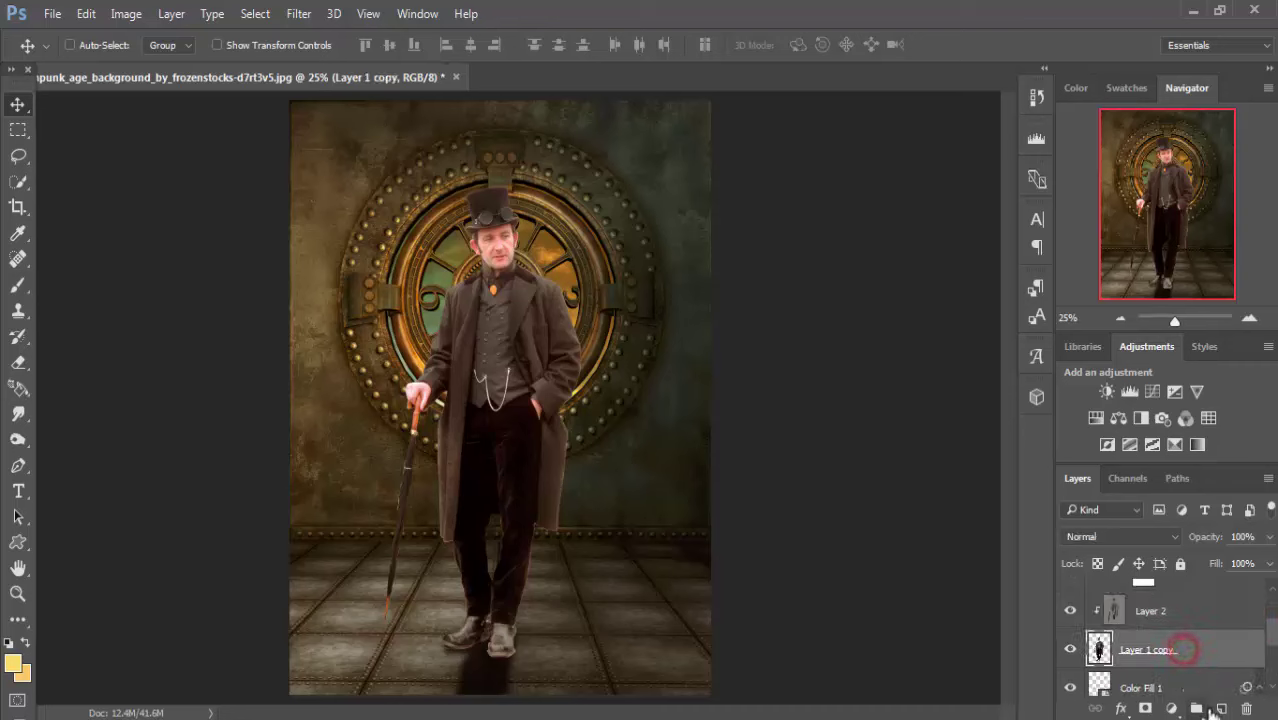
left_click(1221, 708)
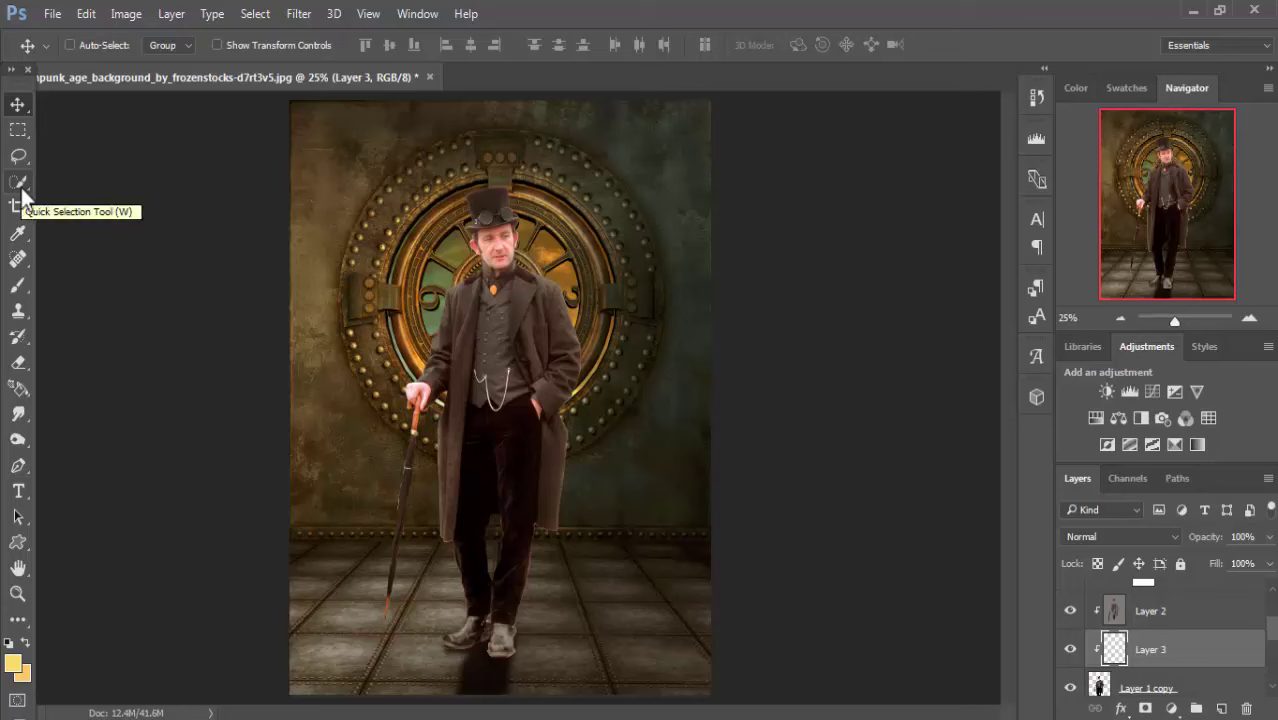
key("ctrl+z")
scroll(1262, 635, "down", 3)
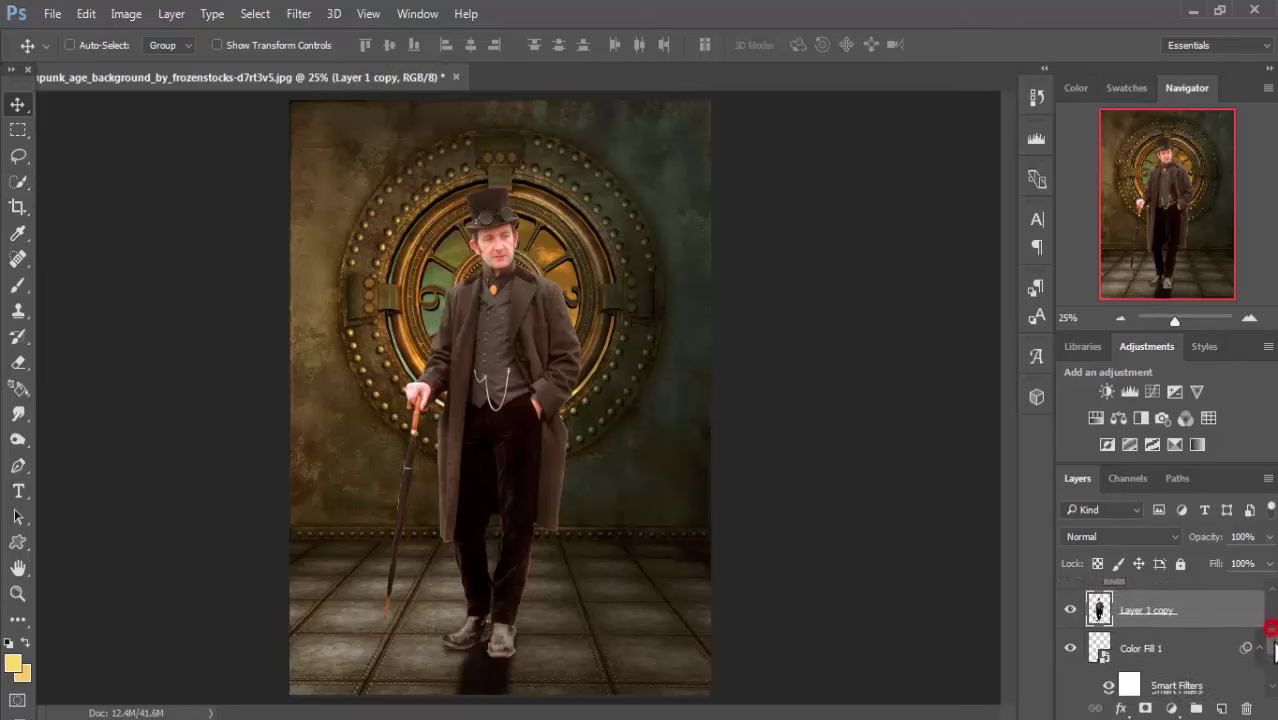
left_click(1146, 690)
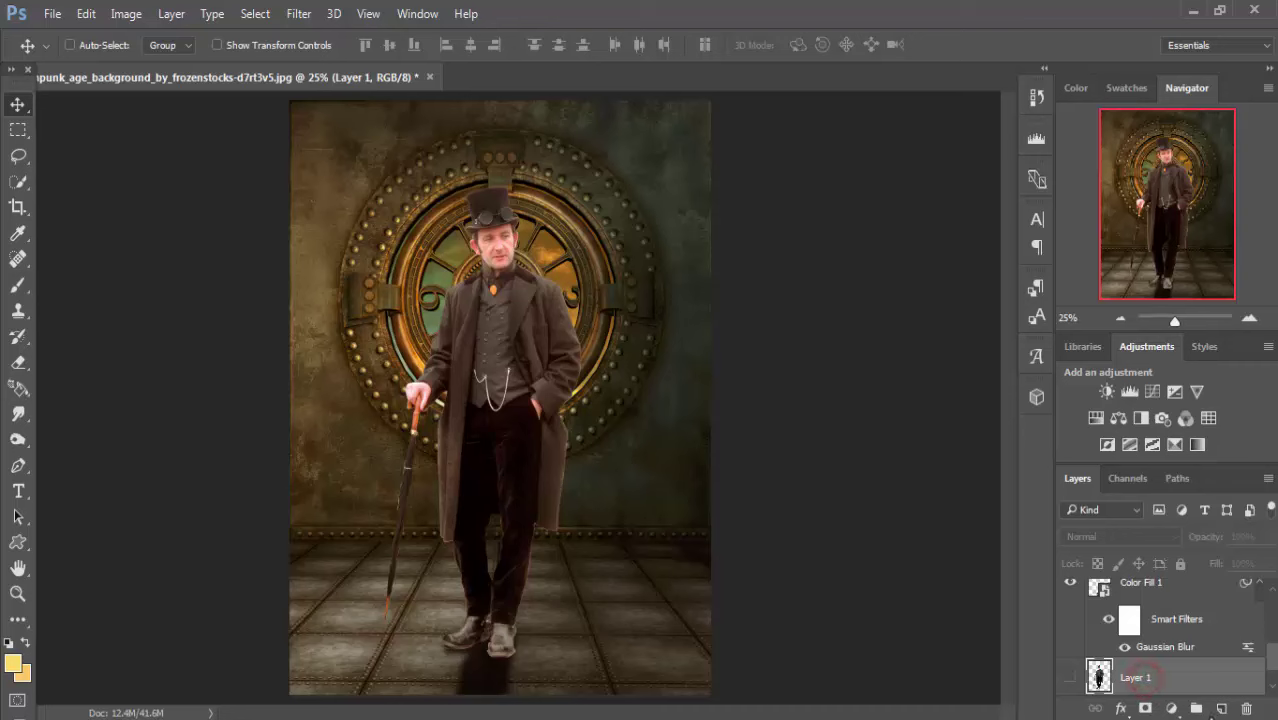
left_click(1221, 709)
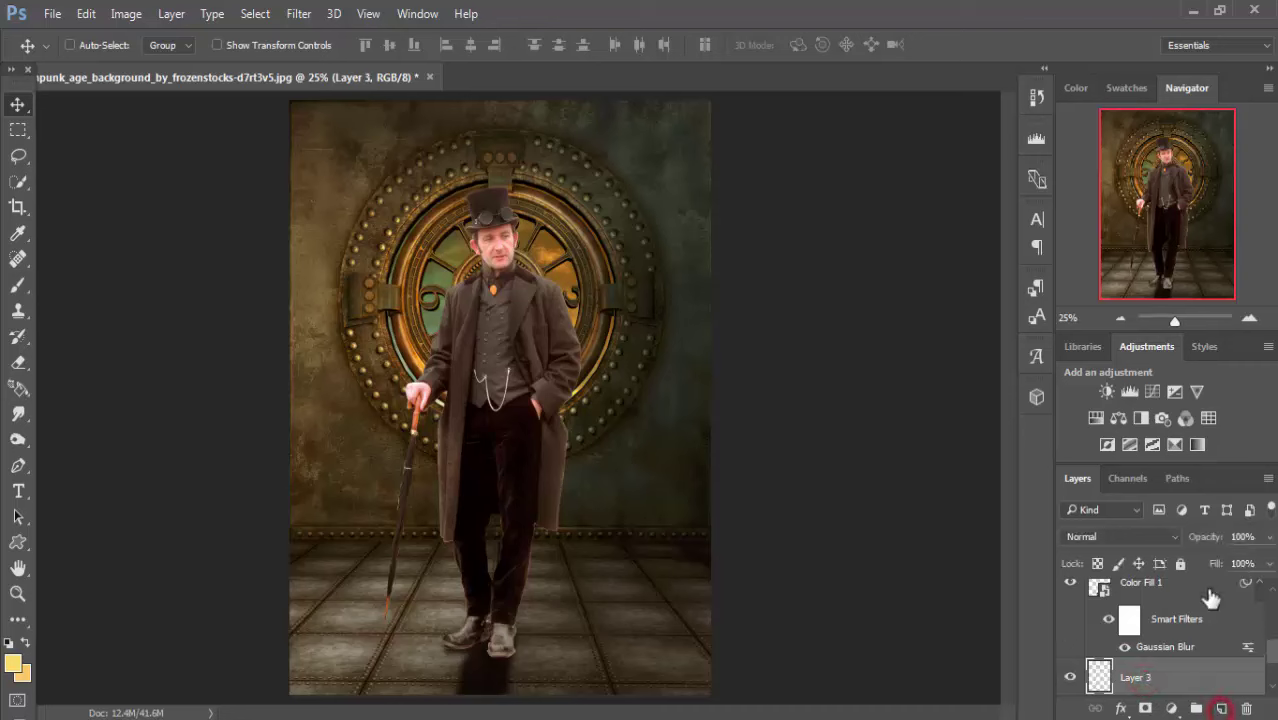
- With the Polygonal Lasso, outline a thin wedge from the umbrella tip to the bottom edge
left_click(28, 166)
left_click_drag(28, 170, 90, 175)
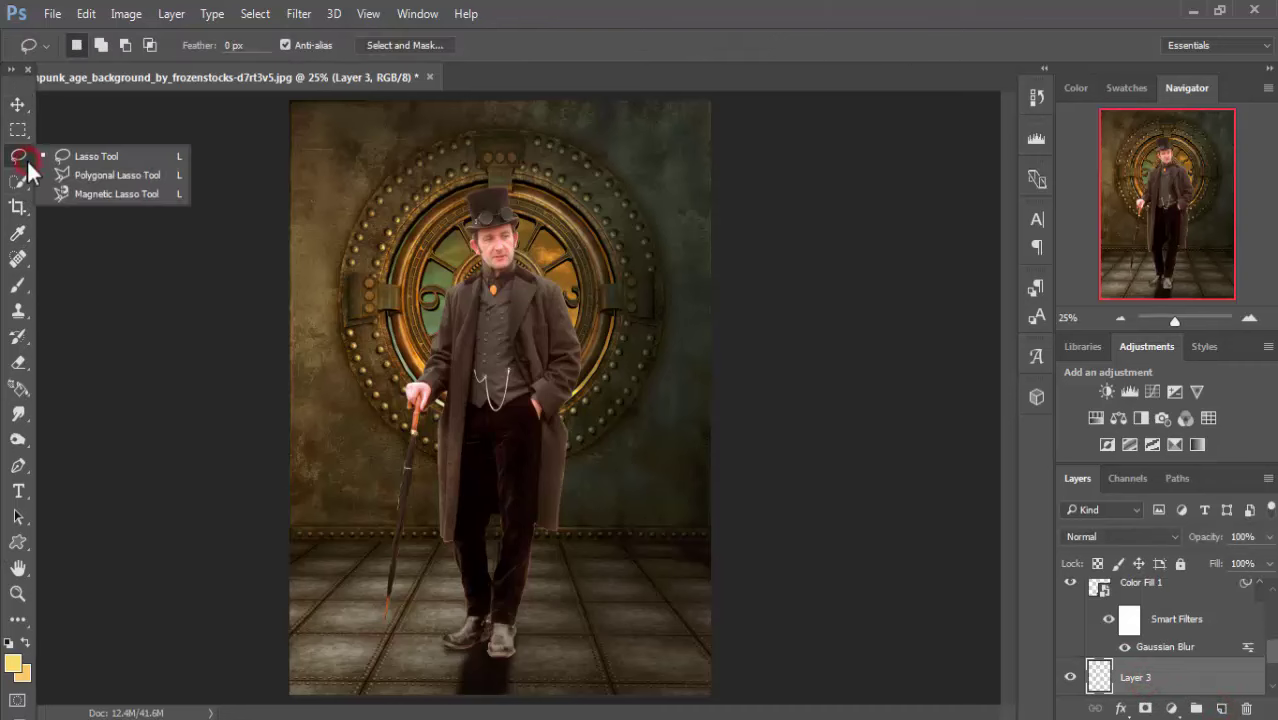
left_click(90, 175)
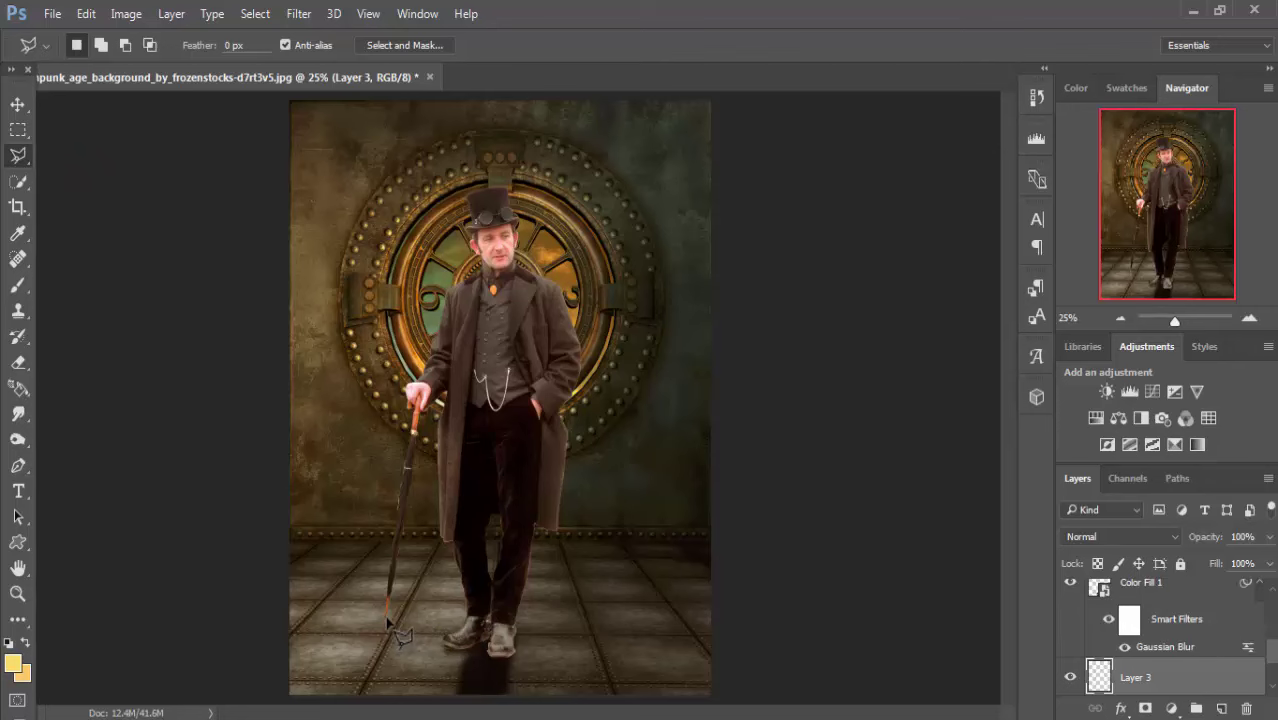
key("ctrl+plus")
left_click_drag(367, 622, 635, 295)
left_click(530, 534)
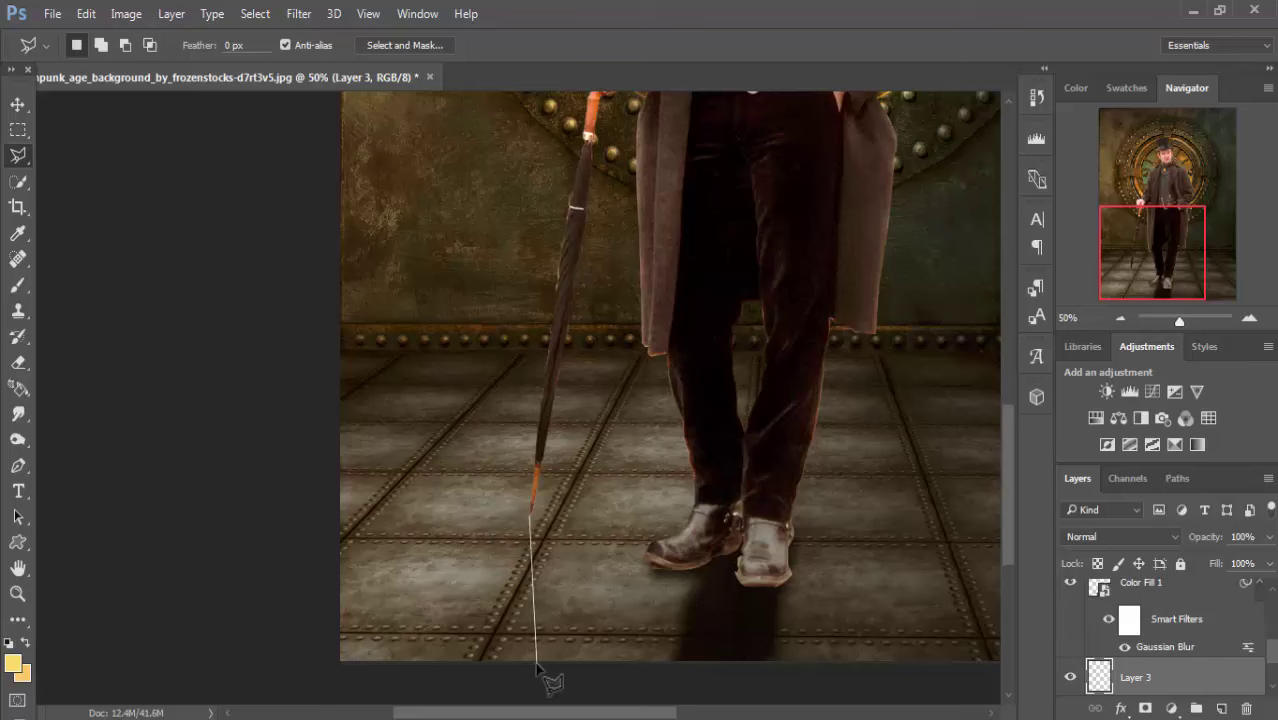
left_click(537, 664)
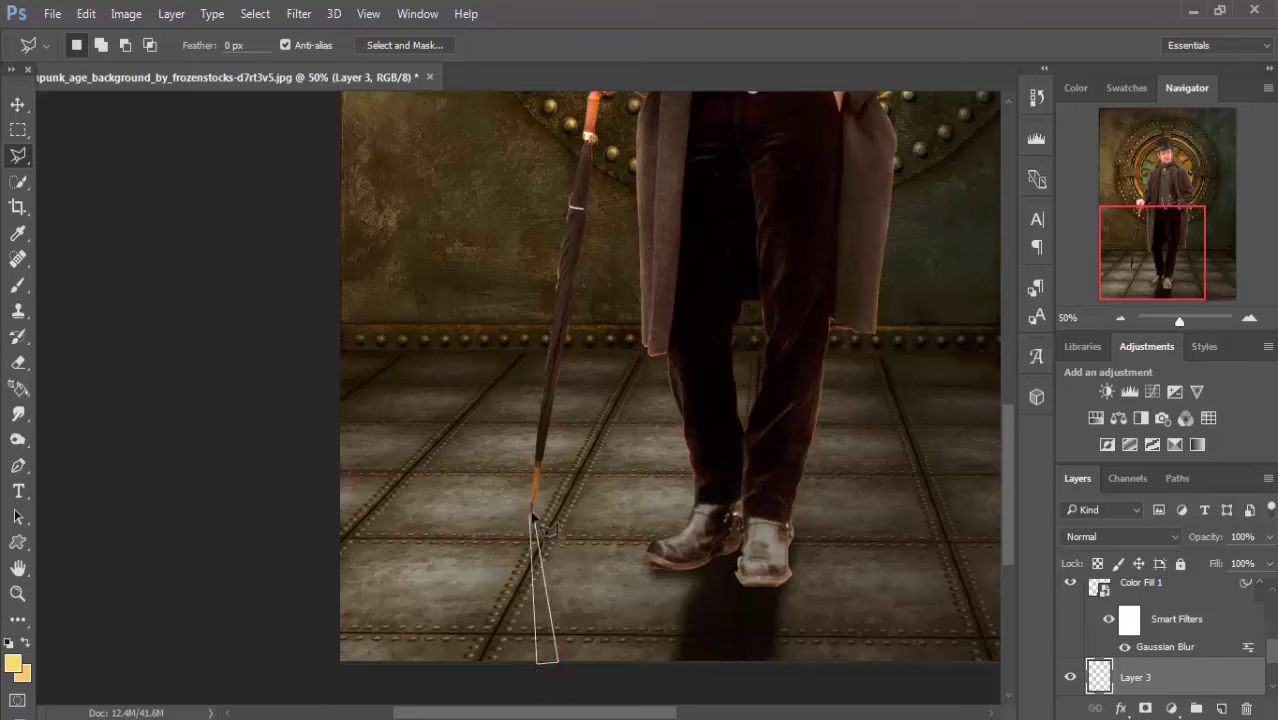
left_click(531, 514)
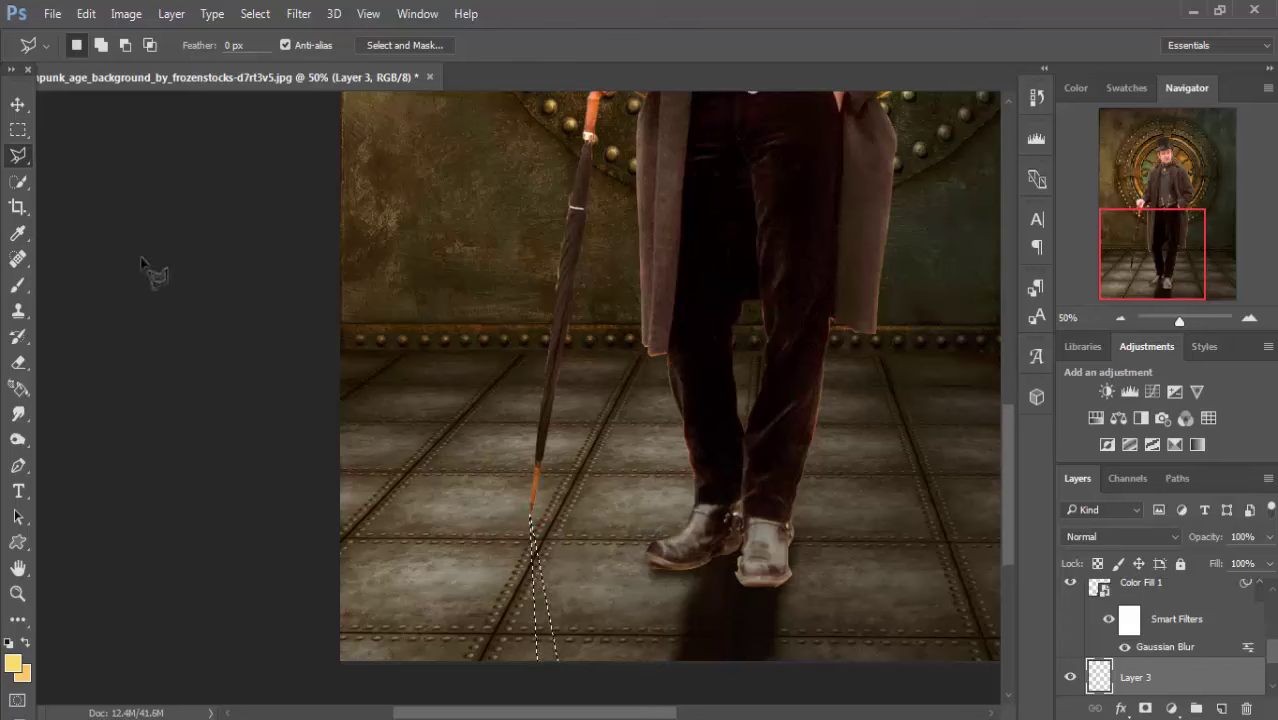
left_click(16, 90)
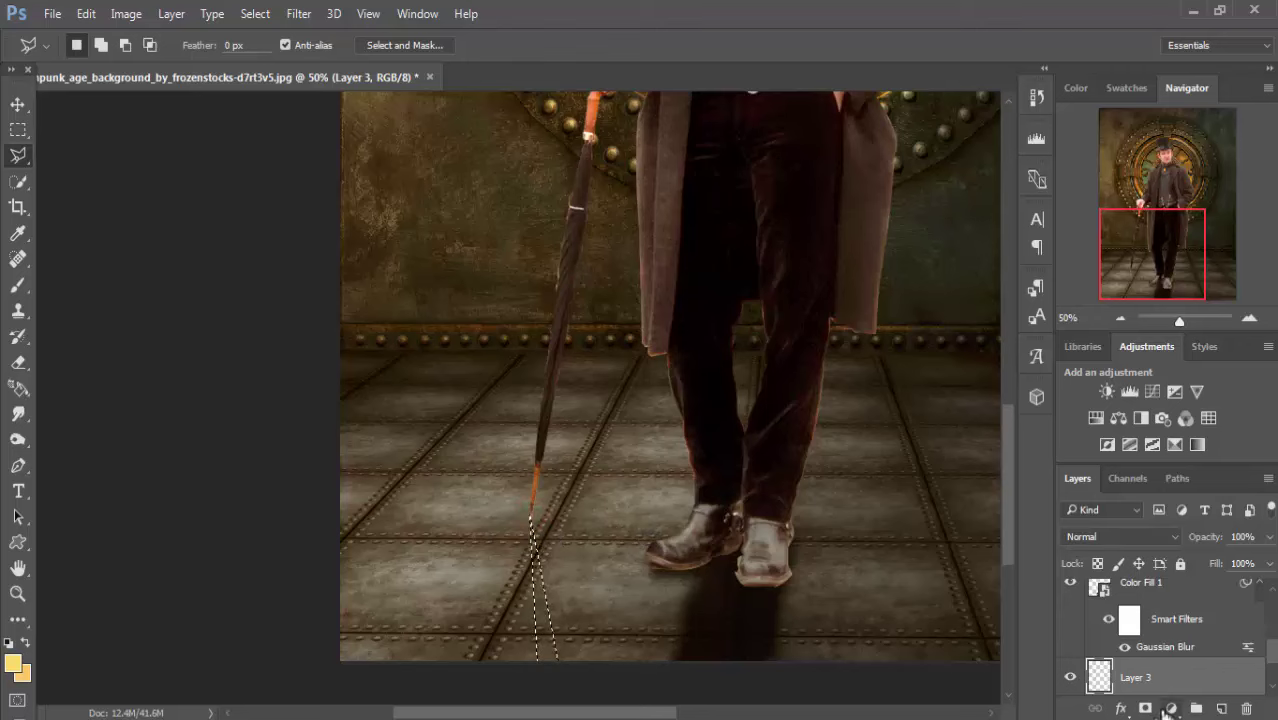
- Fill the wedge with a black (000000) Solid Color fill layer
left_click(1171, 708)
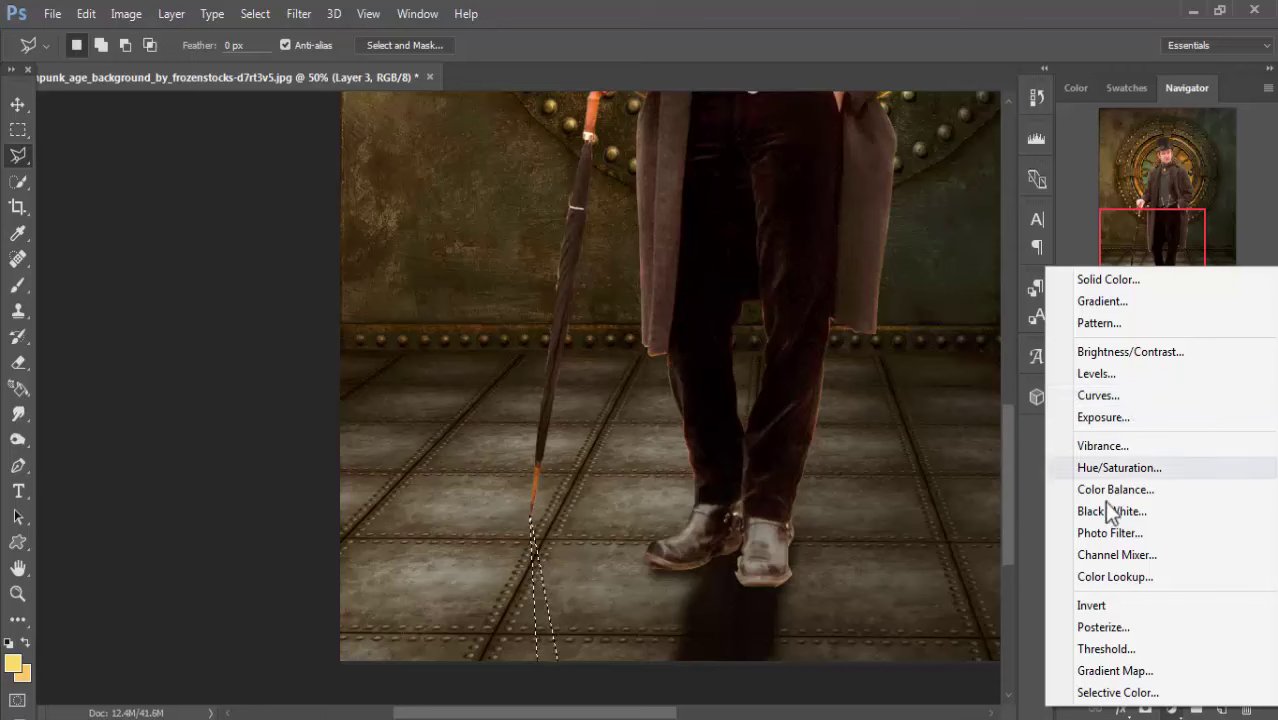
left_click(1139, 285)
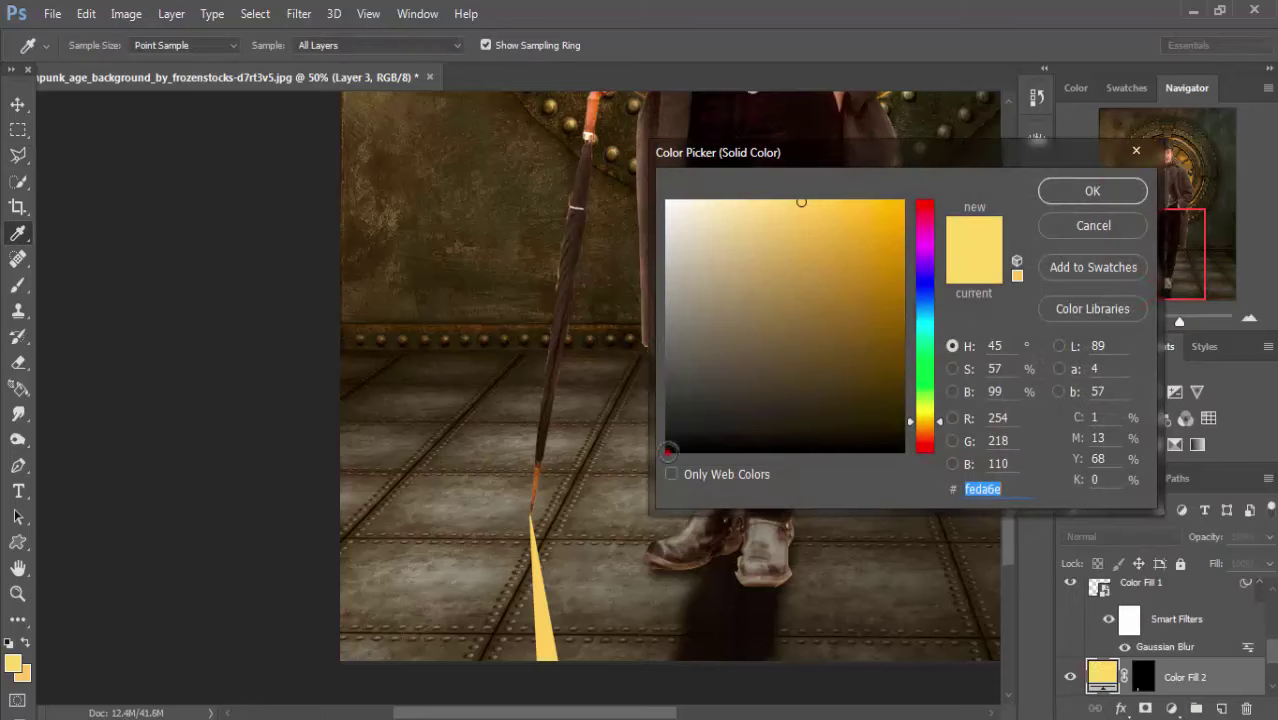
type("000000")
left_click(1092, 190)
key("l")
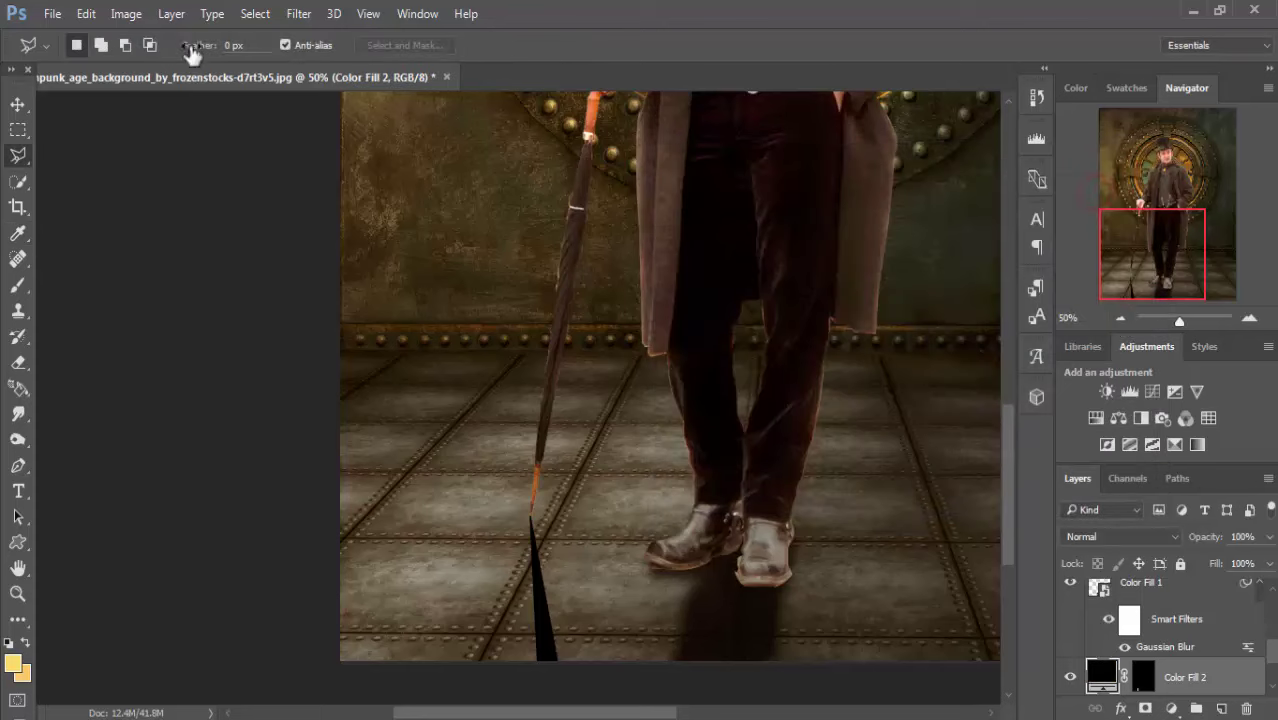
- Convert Color Fill 2 to a Smart Object, Gaussian Blur it about 4.9, and set fill to 79%
left_click(296, 14)
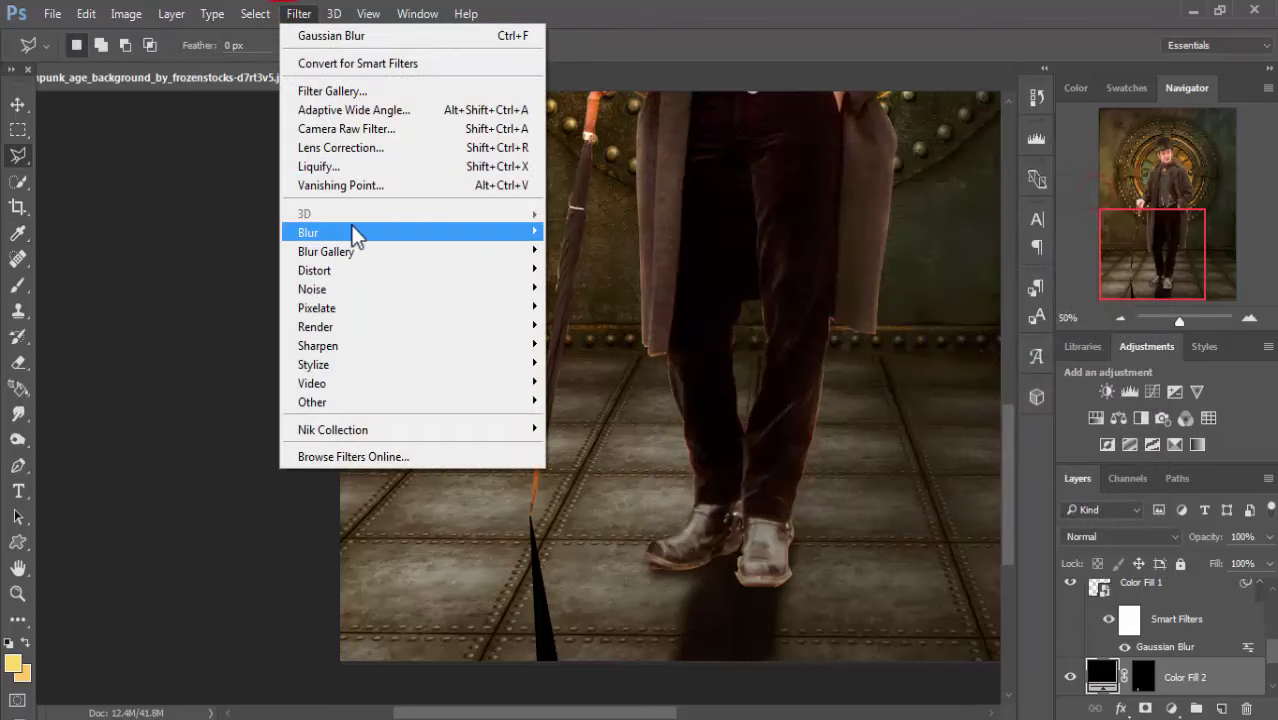
mouse_move(308, 232)
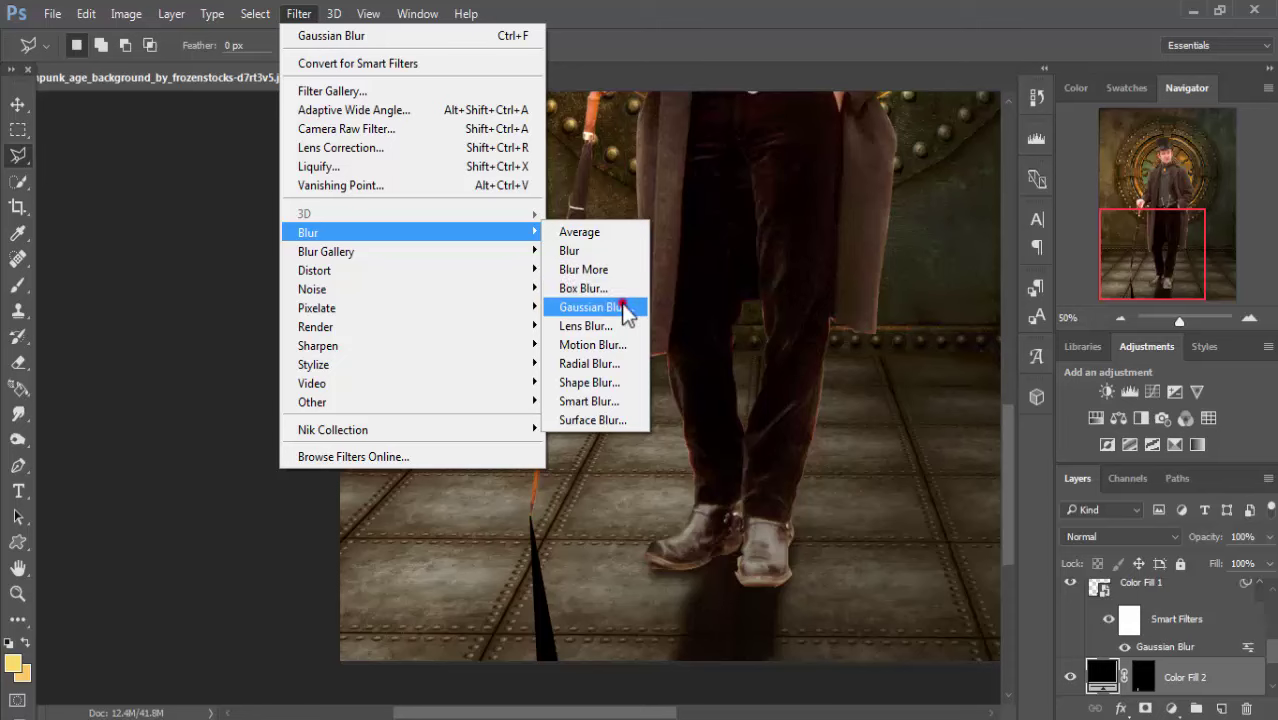
left_click(630, 307)
left_click(633, 295)
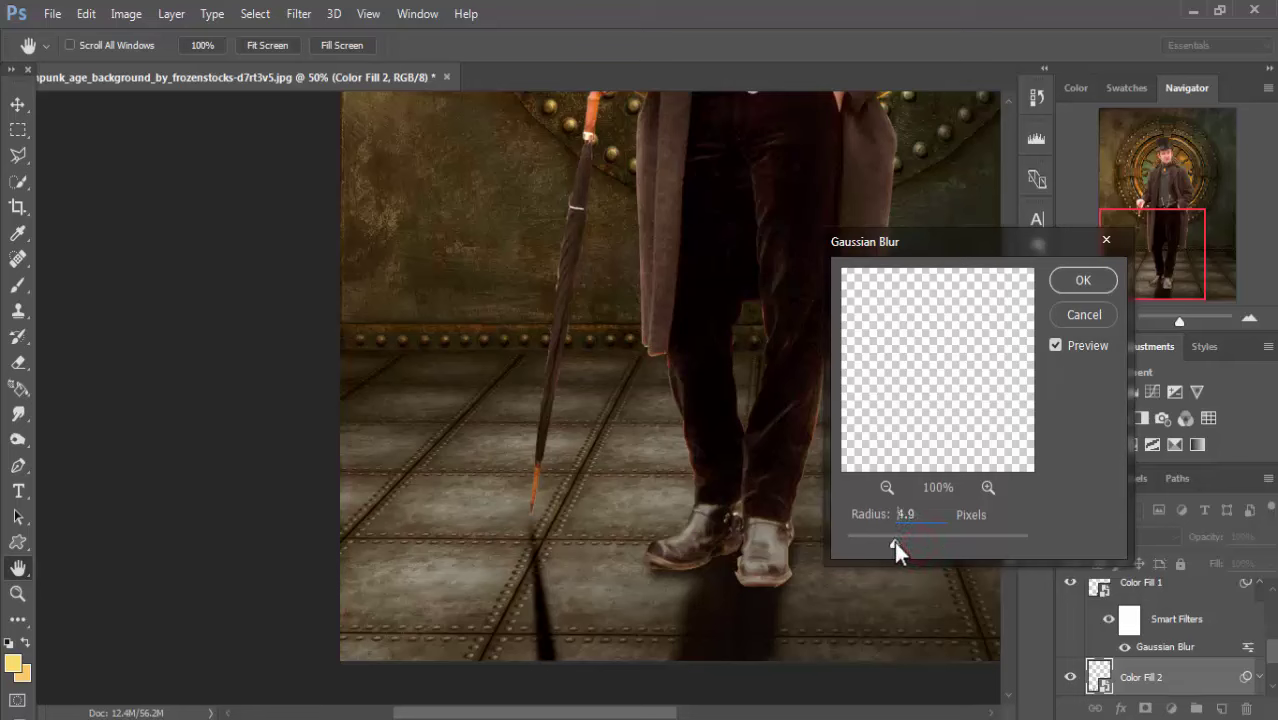
left_click(1063, 281)
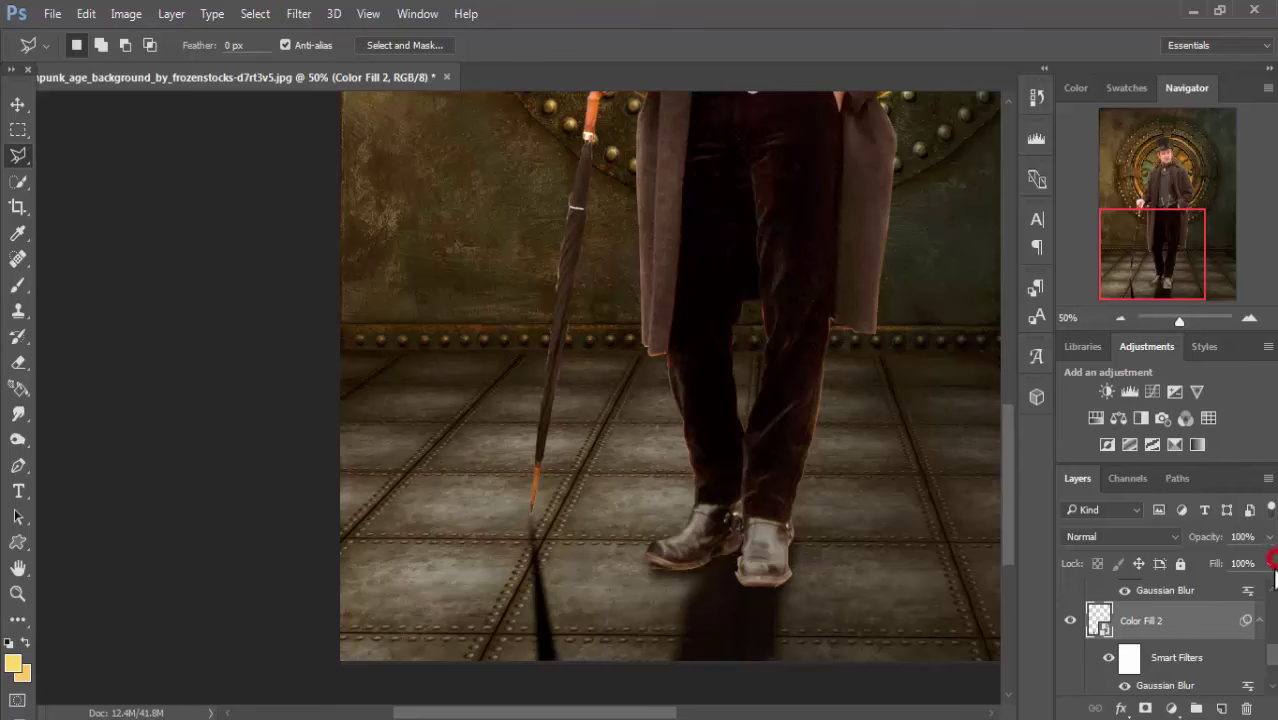
left_click(1269, 564)
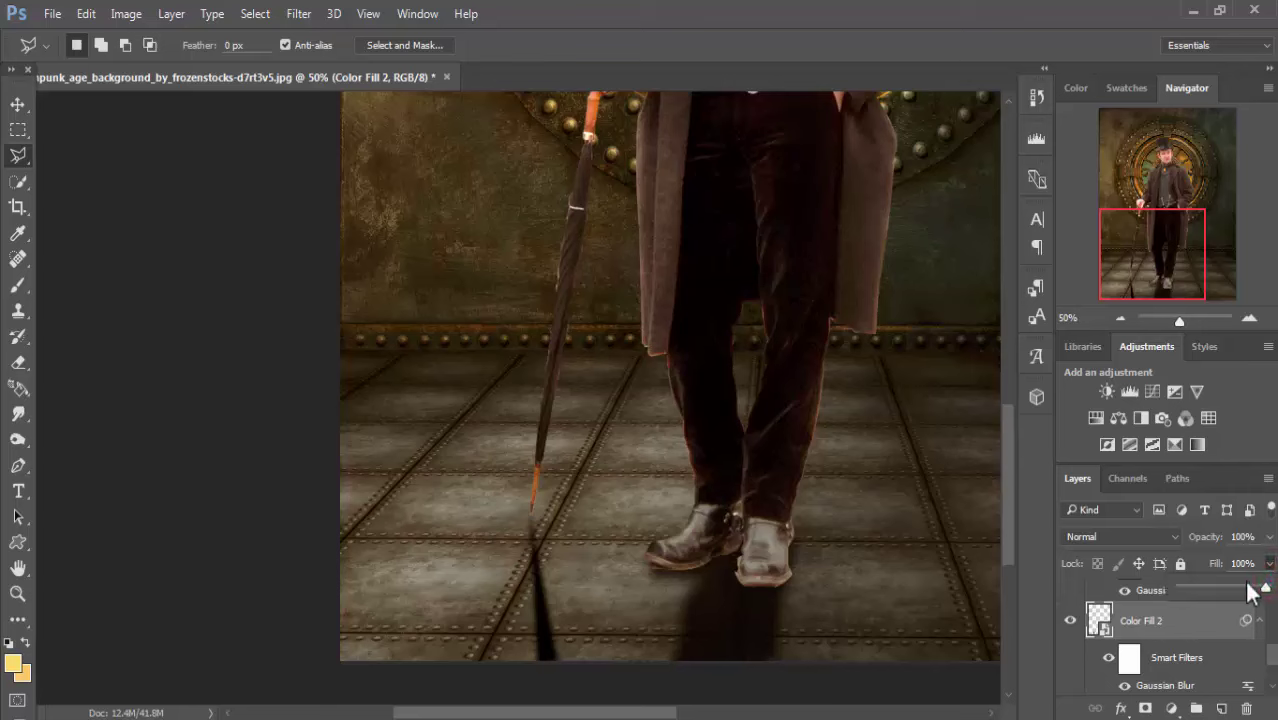
left_click_drag(1265, 588, 1249, 589)
left_click(17, 117)
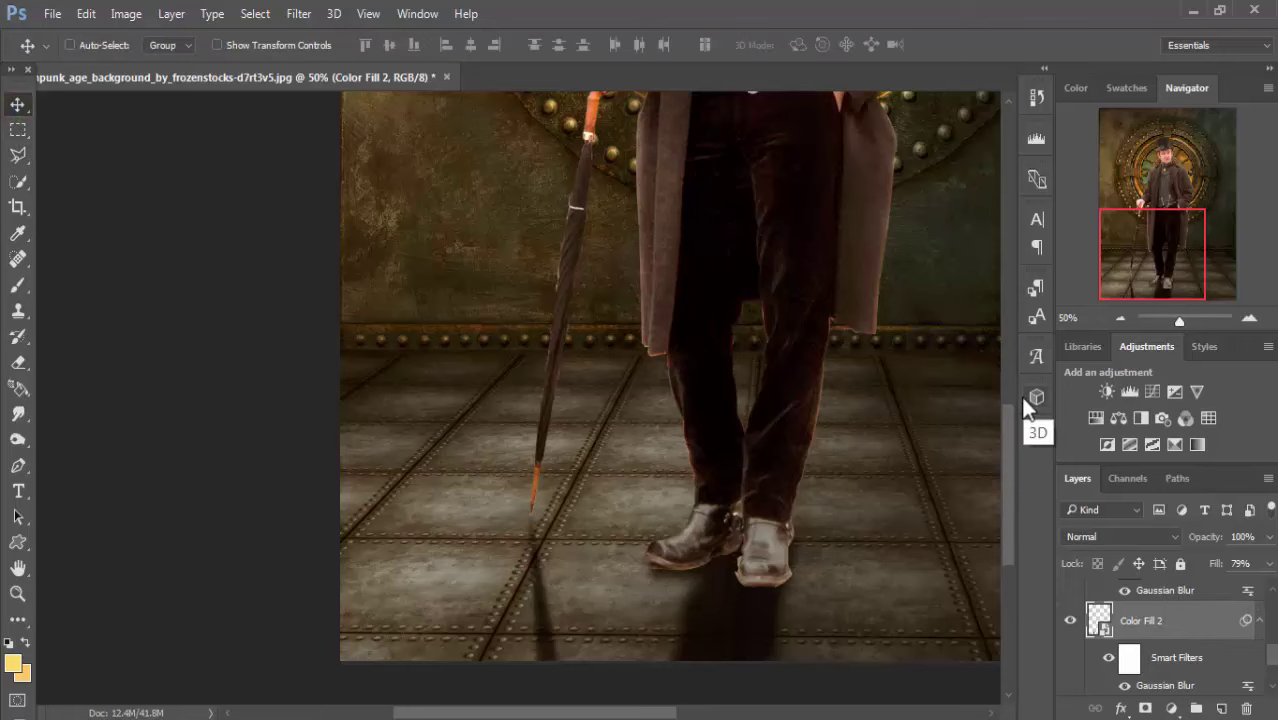
key("ctrl+minus")
key("ctrl+minus")
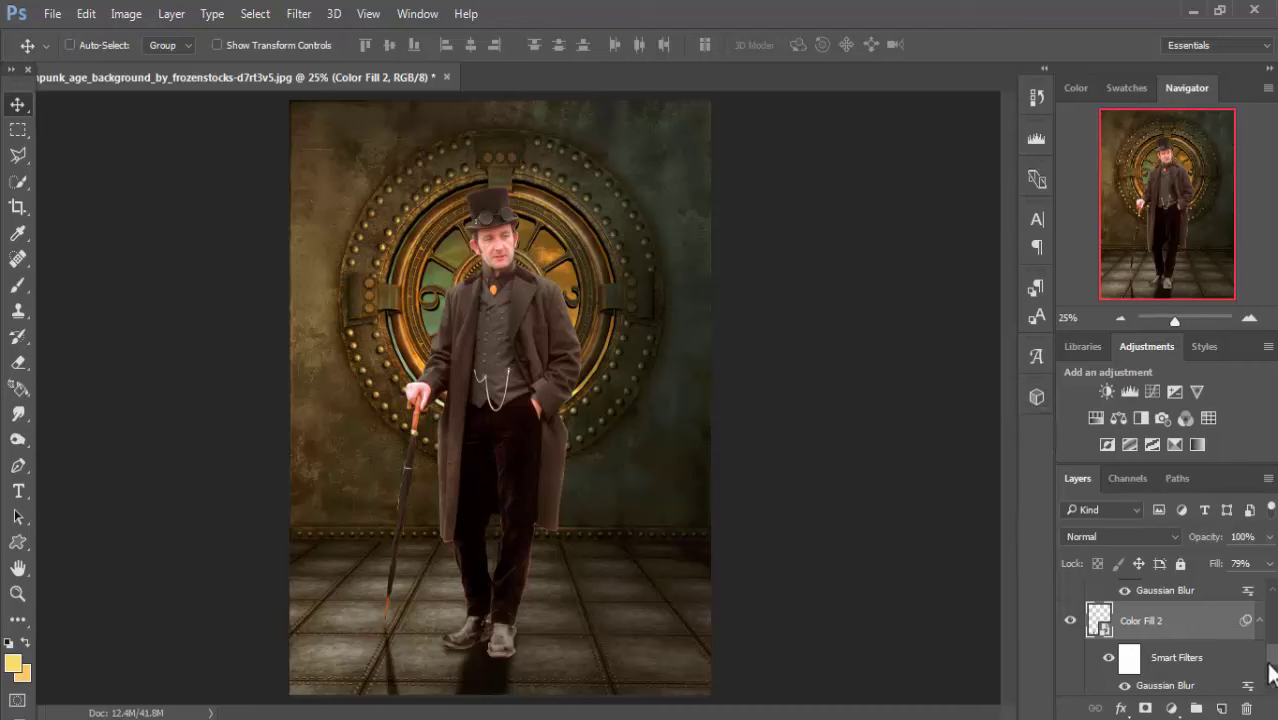
- With Curves 1 active, stamp all visible layers into a new merged Layer 3 (Ctrl+Alt+Shift+E)
left_click_drag(1271, 658, 1271, 603)
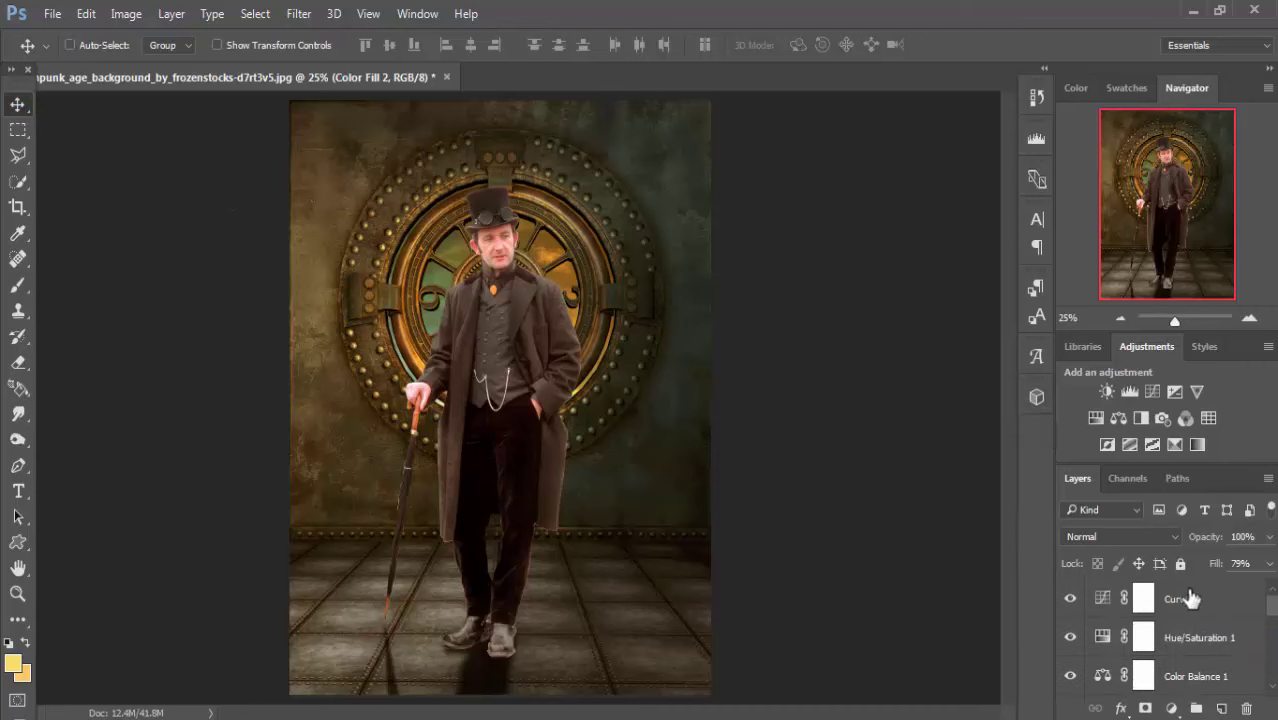
left_click(1190, 599)
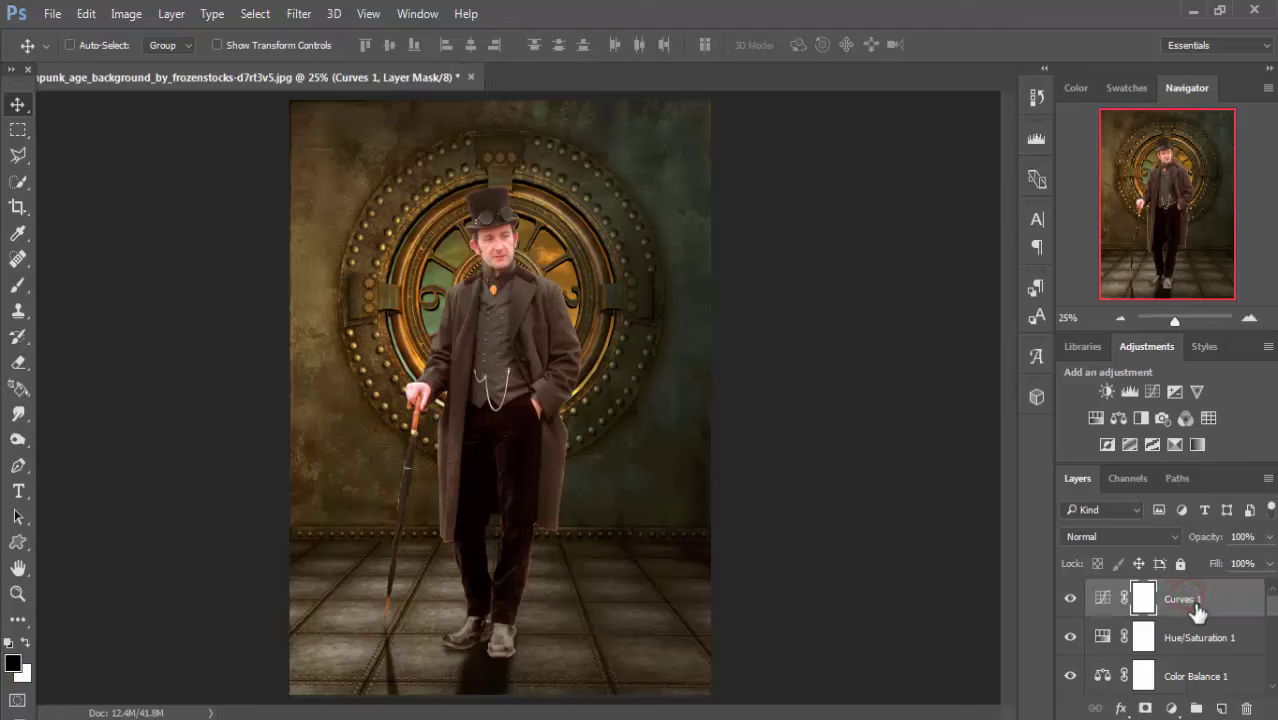
key("ctrl")
key("ctrl+shift+alt+e")
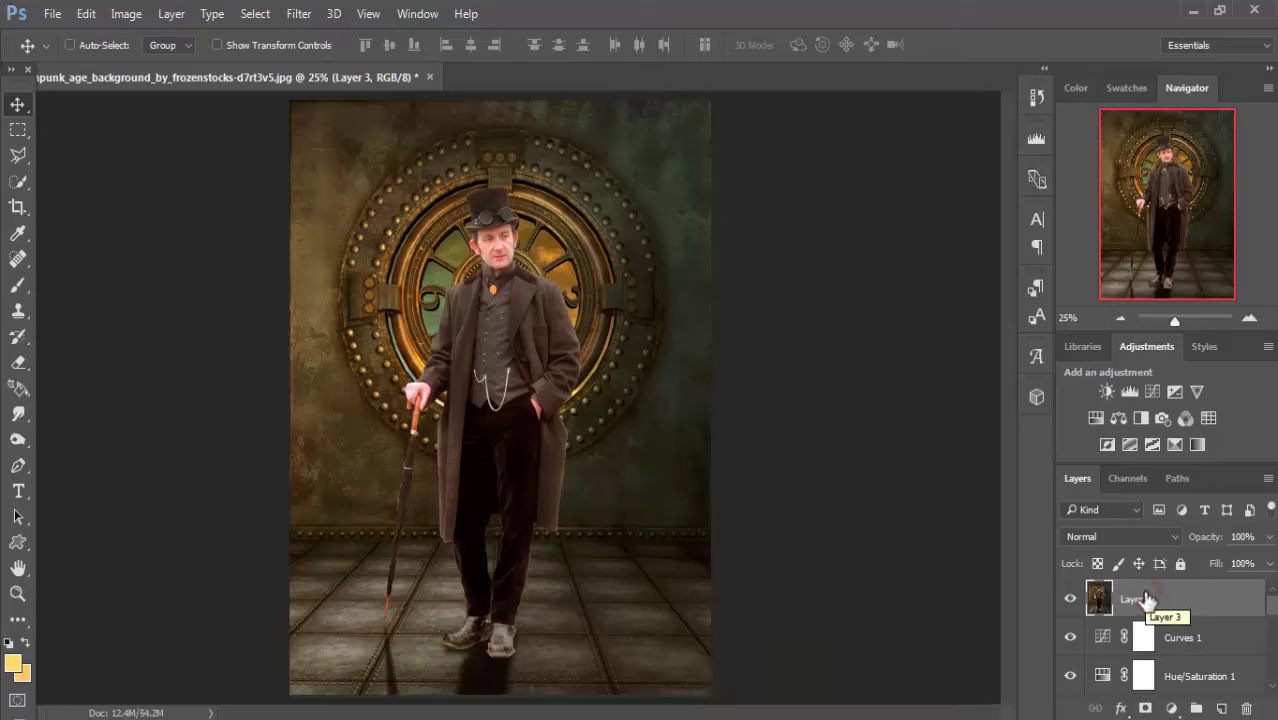
left_click(270, 15)
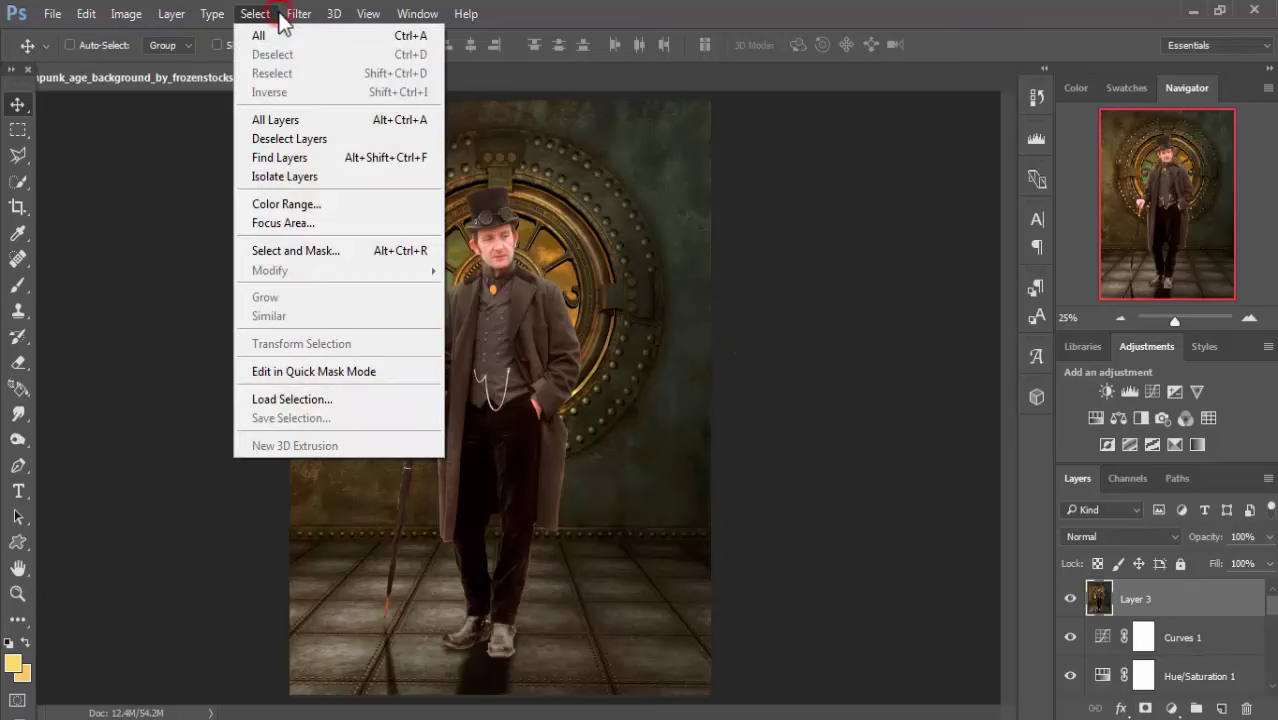
- In Camera Raw, warm white balance to +12, set Clarity around +15 and deepen Blacks to -34
left_click(370, 129)
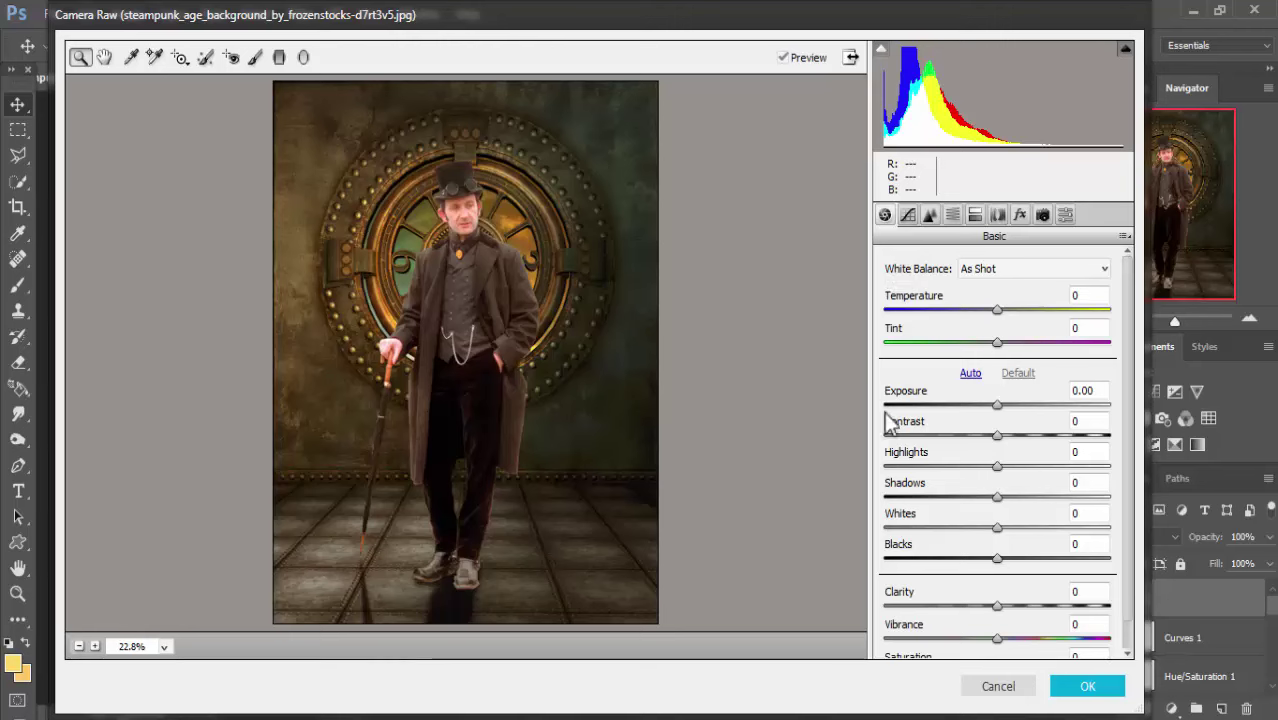
left_click_drag(998, 308, 1011, 314)
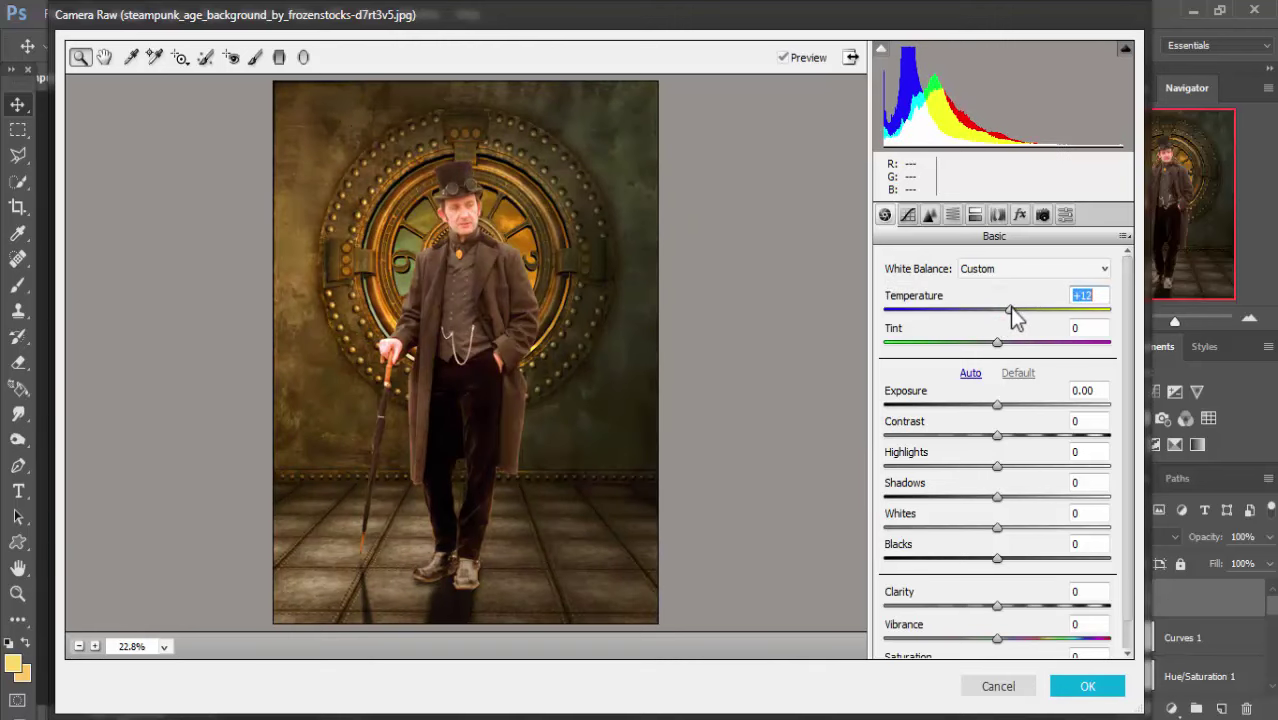
left_click_drag(997, 605, 1050, 615)
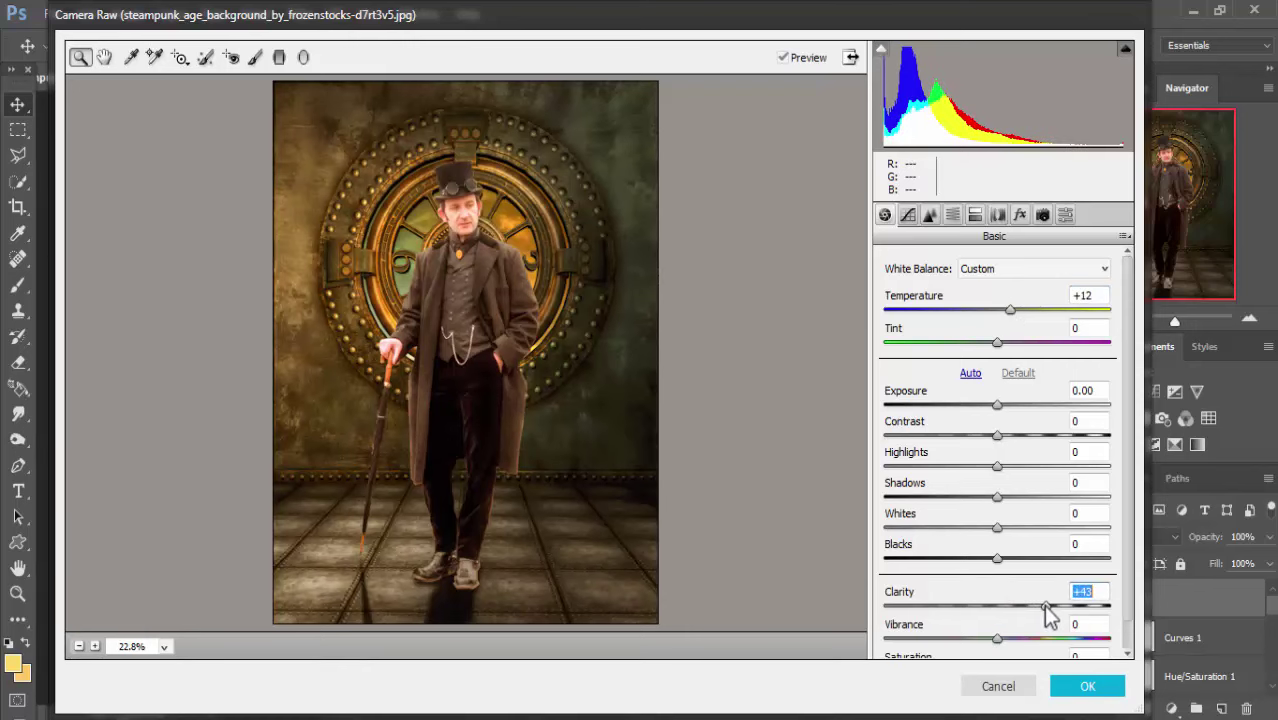
left_click_drag(1048, 613, 1034, 610)
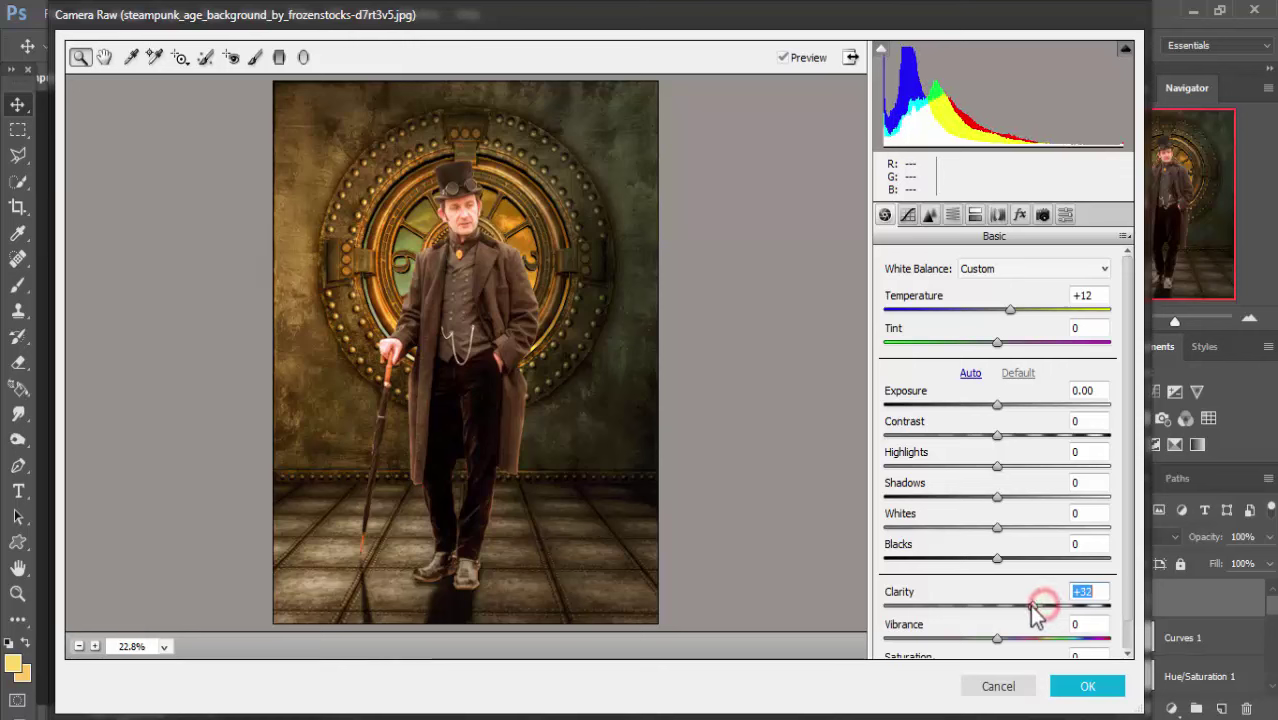
left_click_drag(997, 560, 958, 560)
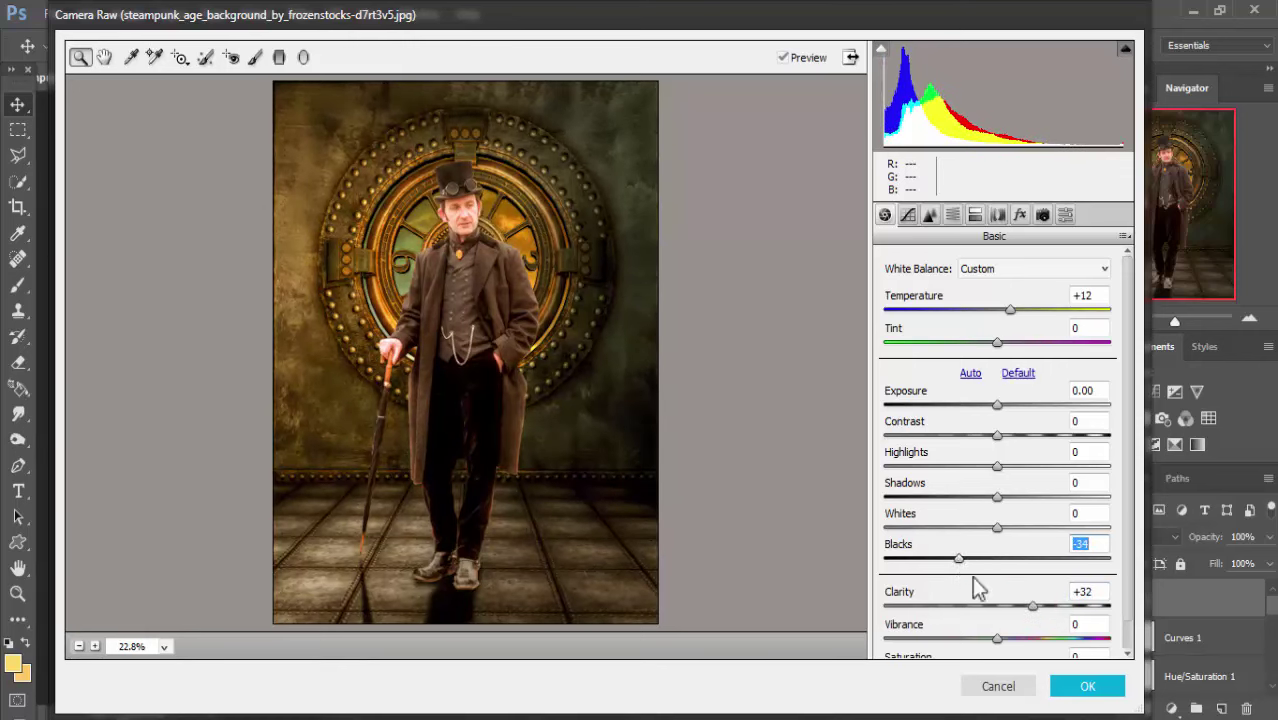
mouse_move(1033, 607)
left_mouse_down()
mouse_move(1016, 608)
mouse_move(1010, 640)
left_mouse_up()
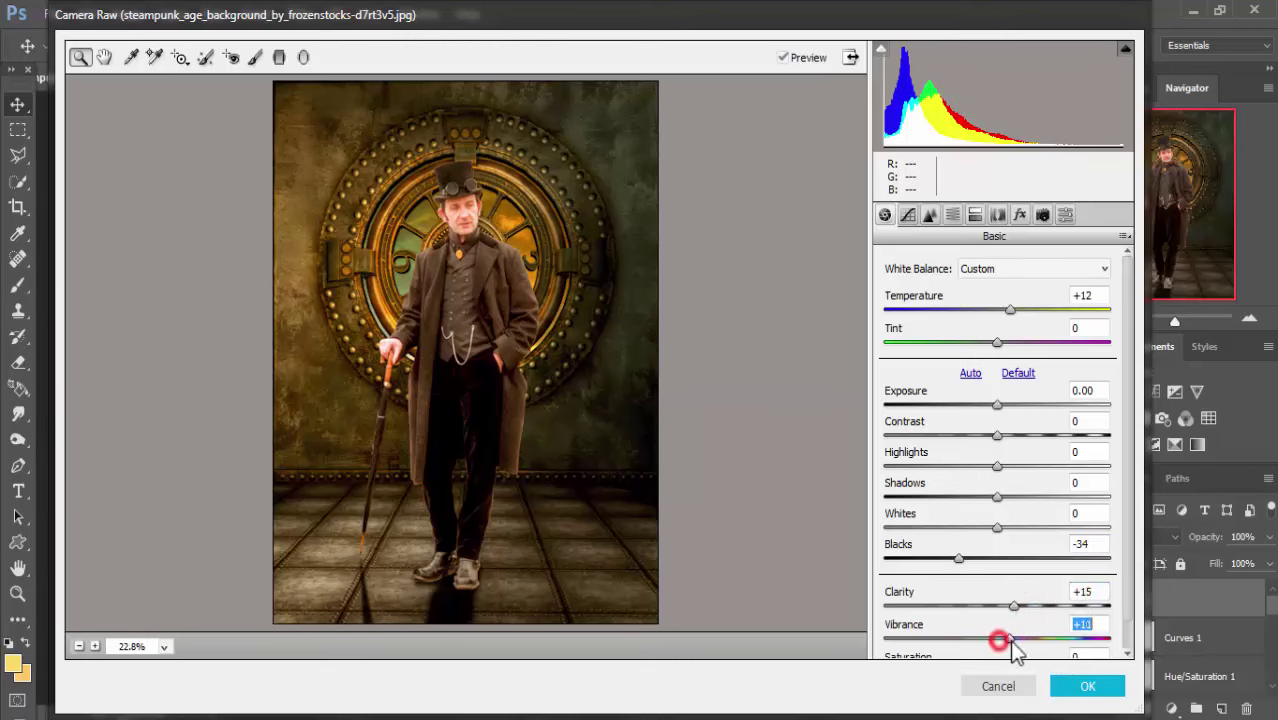
- Split-tone highlights to hue 213, saturation 20, give shadows saturation 12, and apply
left_click(975, 215)
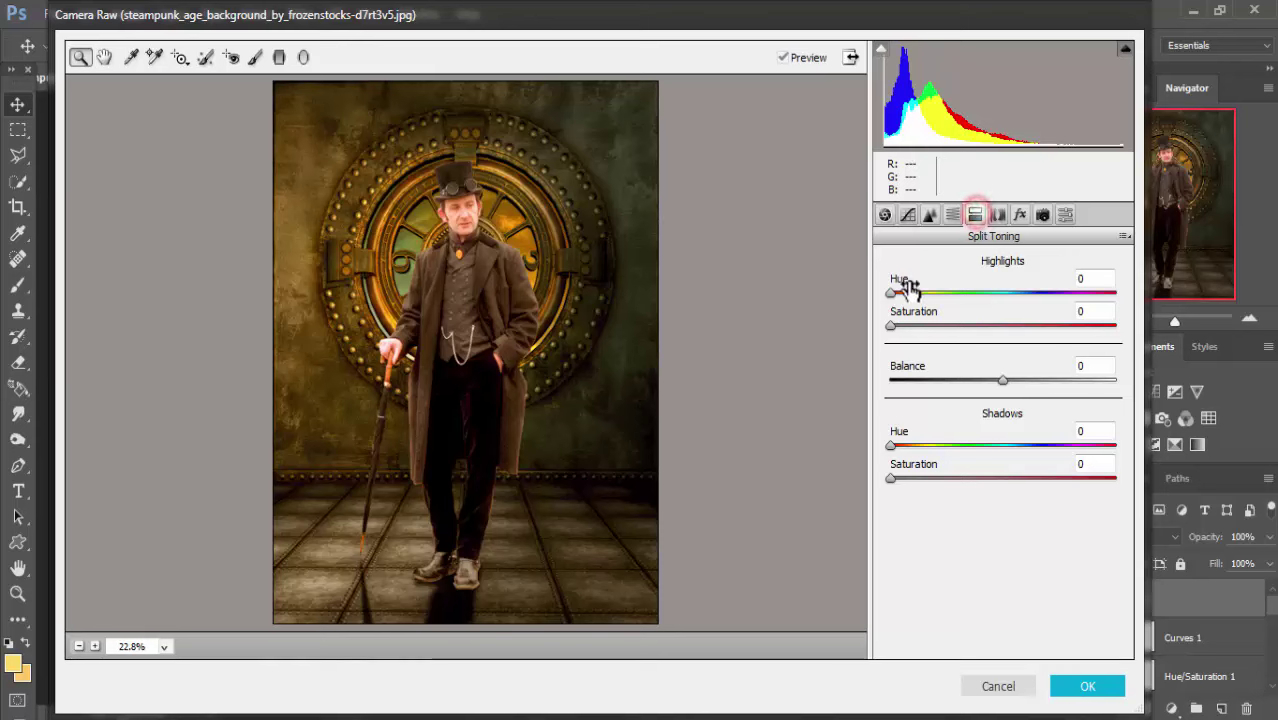
left_click_drag(891, 292, 1027, 313)
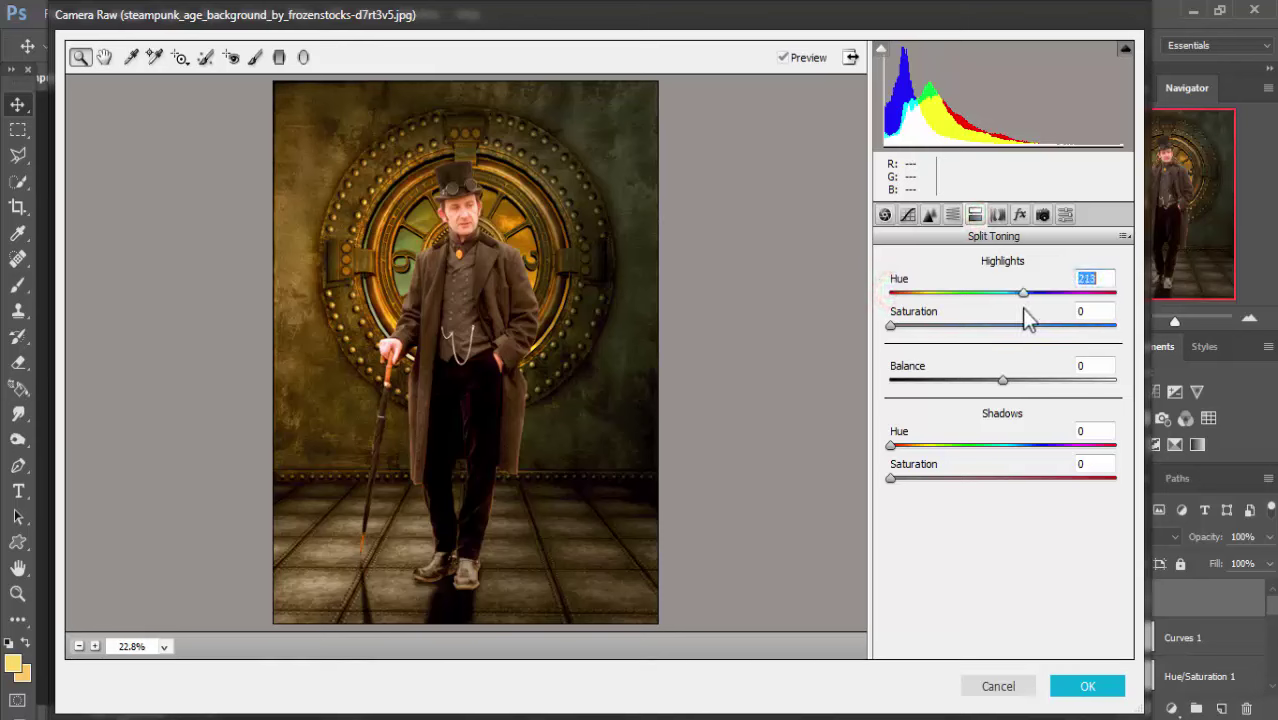
left_click(890, 326)
left_click_drag(920, 338, 936, 330)
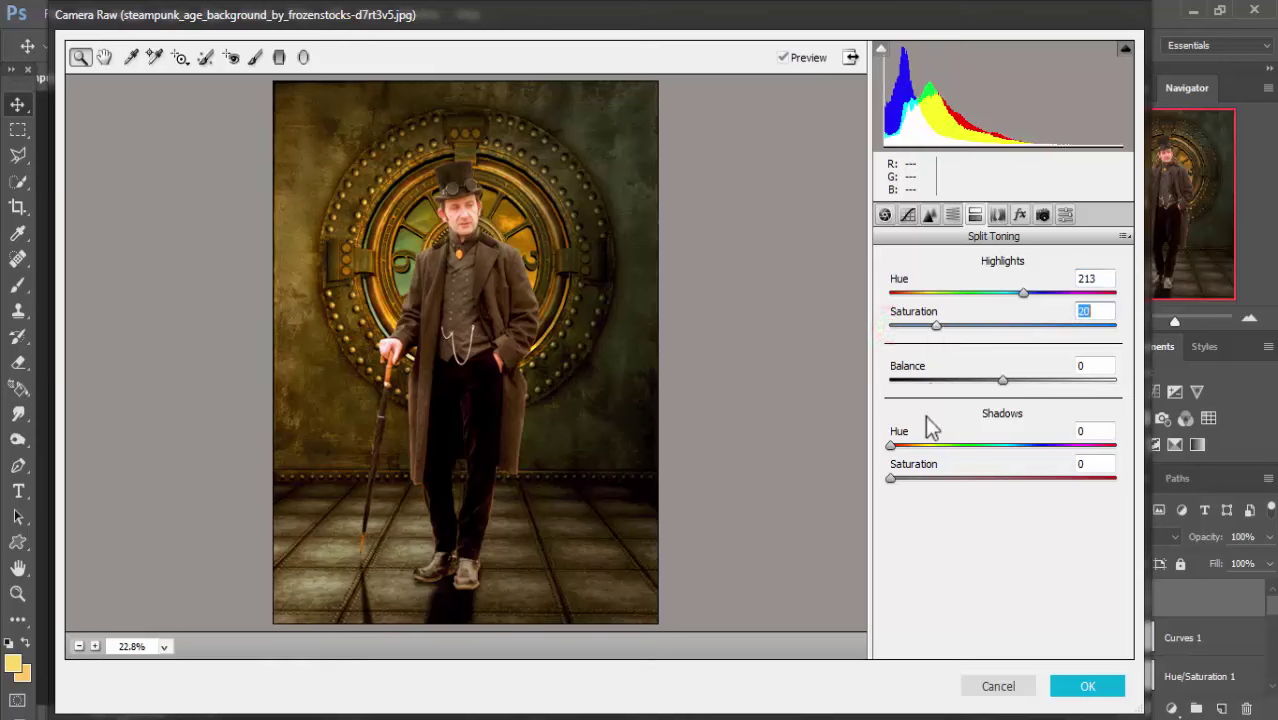
left_click_drag(891, 478, 915, 480)
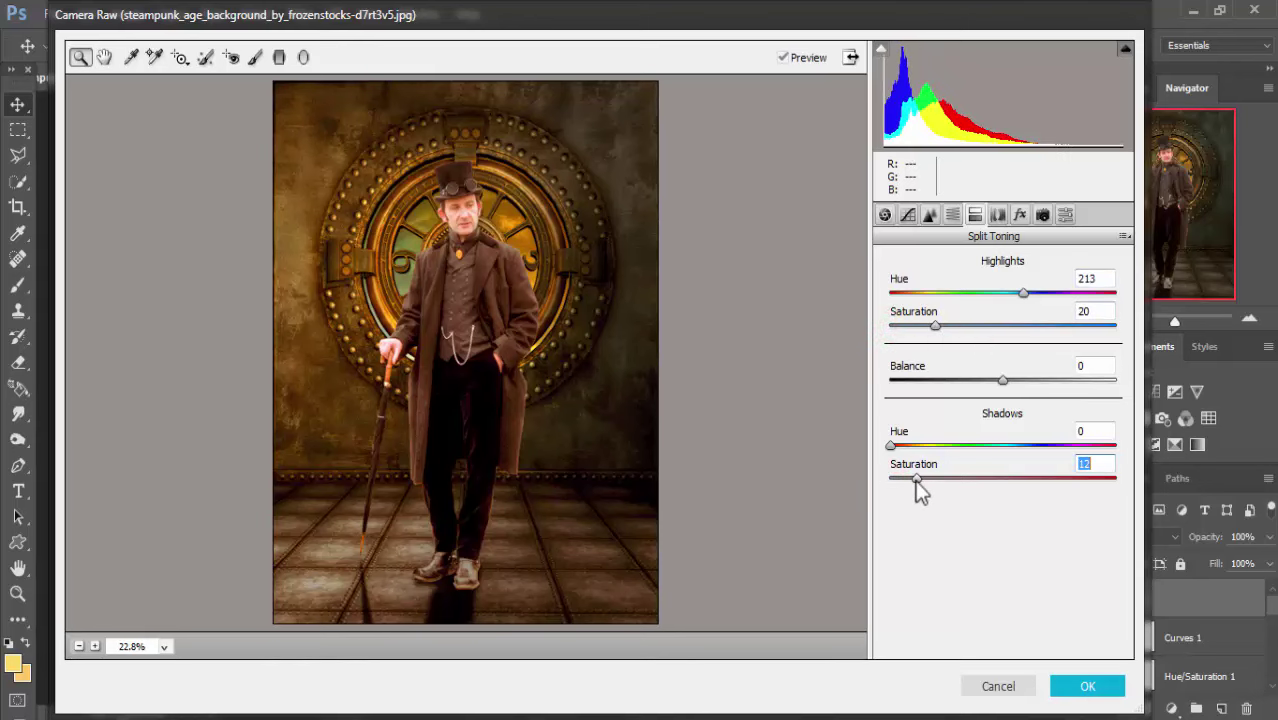
left_click(1076, 682)
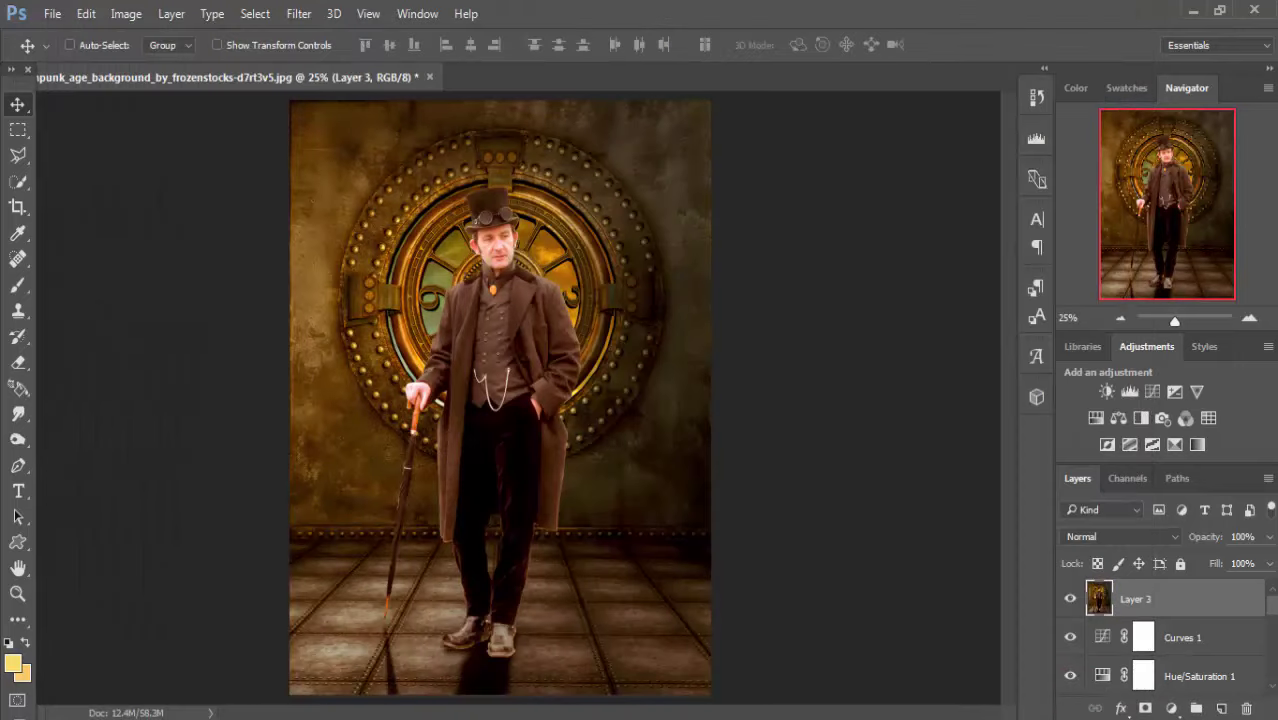
- In Color Efex Pro 4's Dark Contrasts, max the Dark Detail Extractor and lower saturation slightly
left_click(1208, 598)
left_click(299, 14)
mouse_move(333, 430)
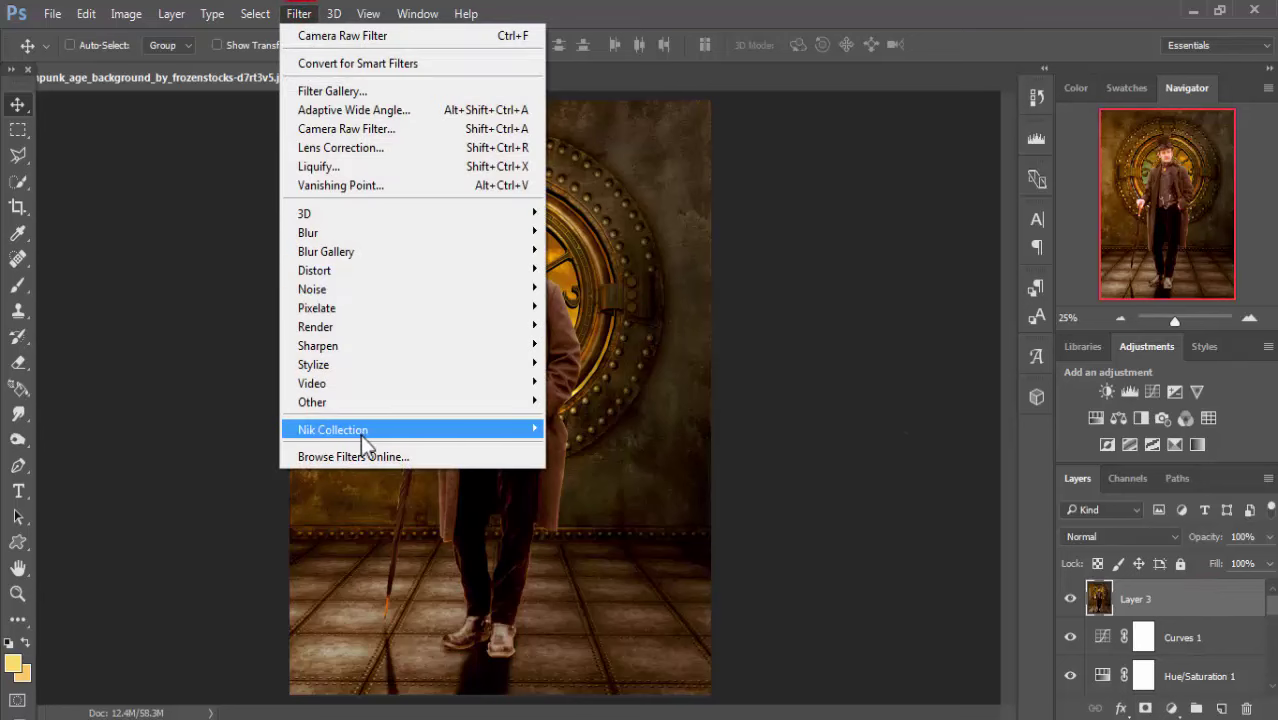
left_click(629, 447)
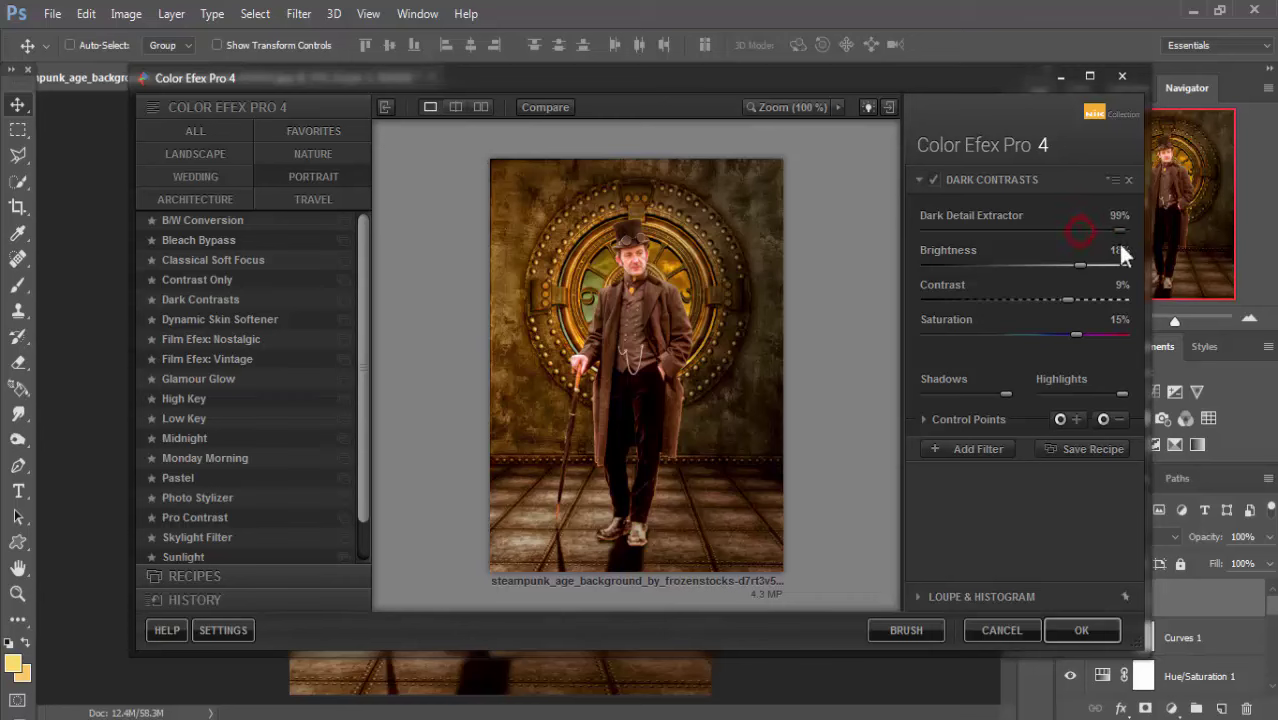
left_click_drag(1120, 243, 1125, 241)
mouse_move(1075, 333)
left_mouse_down()
mouse_move(986, 332)
mouse_move(1060, 336)
left_mouse_up()
left_click_drag(1061, 334, 1064, 334)
- Tune the Dark Contrasts brightness and contrast, then apply it back to Photoshop
left_click_drag(1079, 265, 1036, 265)
left_click_drag(1036, 266, 1046, 268)
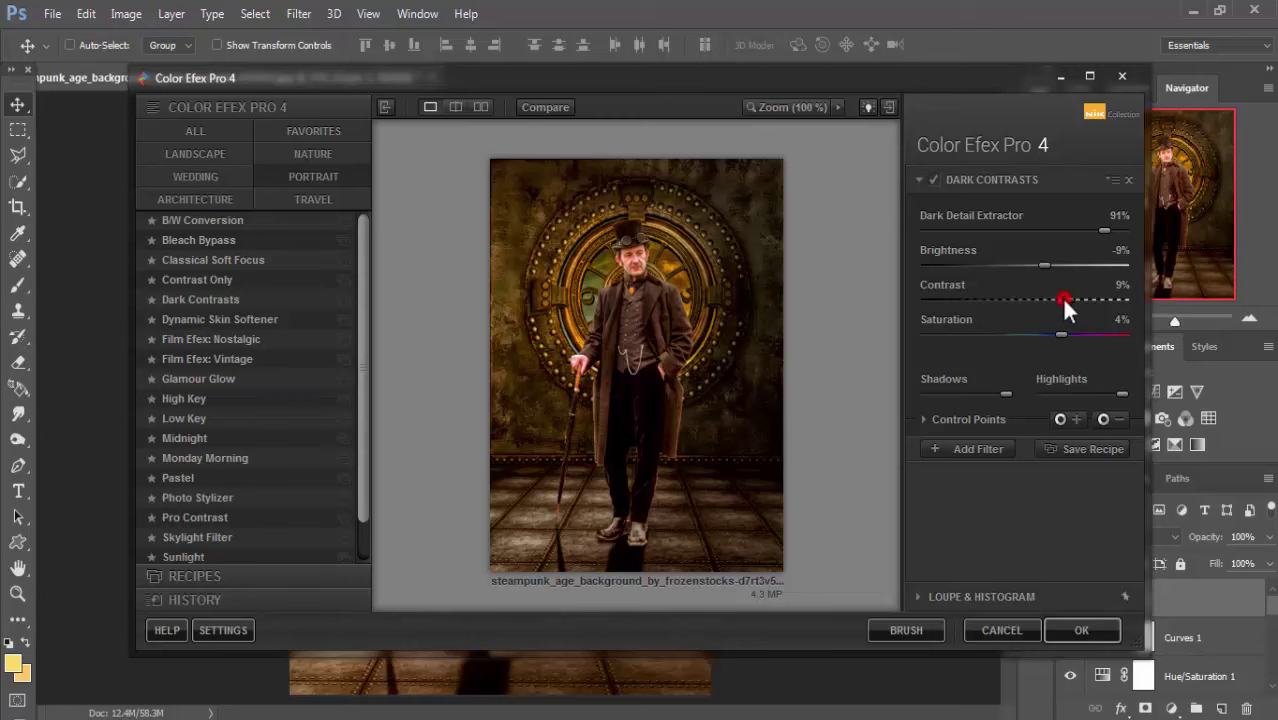
left_click(1050, 299)
left_click_drag(1076, 266, 1110, 264)
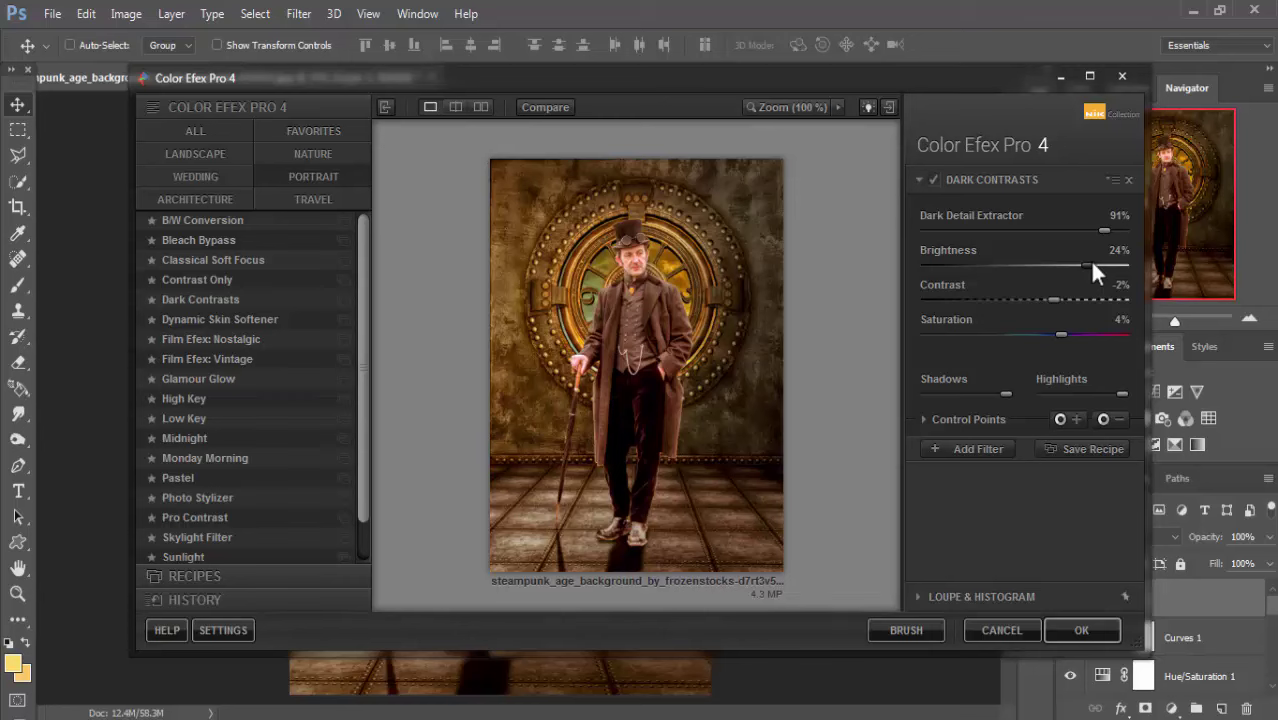
left_click_drag(1079, 262, 1078, 262)
left_click(1069, 633)
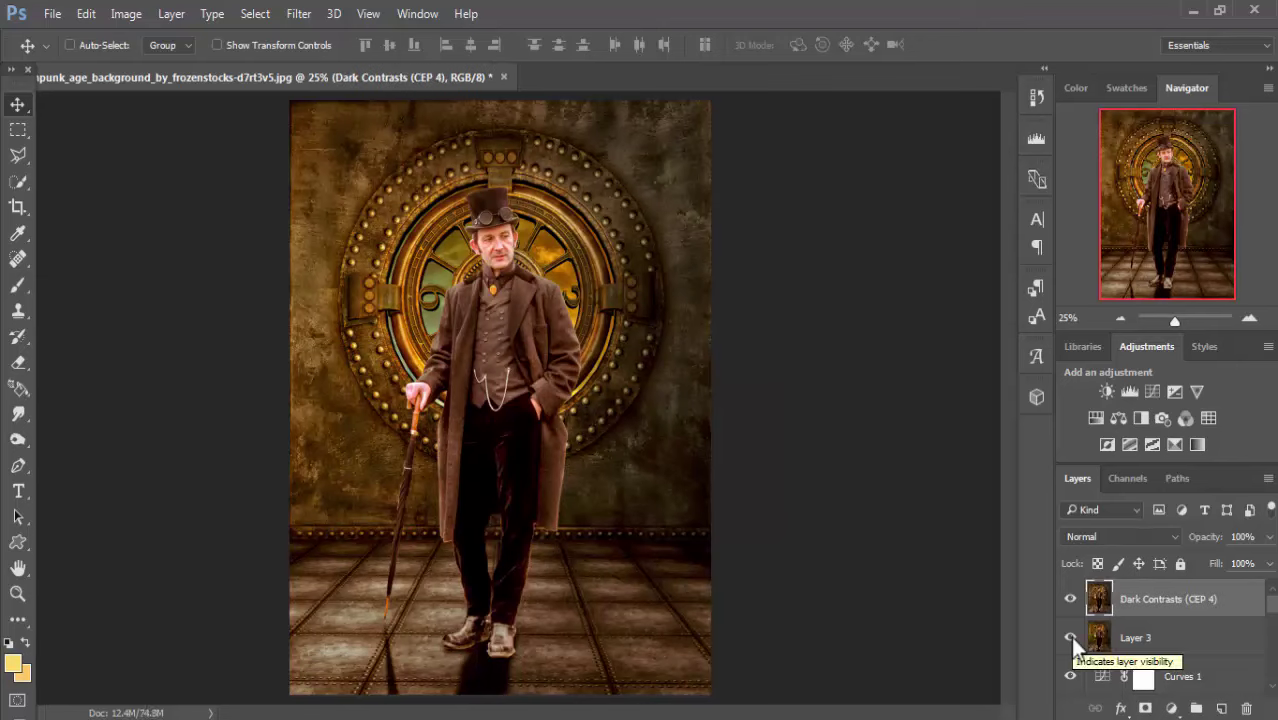
- Duplicate the Dark Contrasts (CEP 4) layer into a copy at the top of the stack
left_click(1227, 597)
right_click(1204, 596)
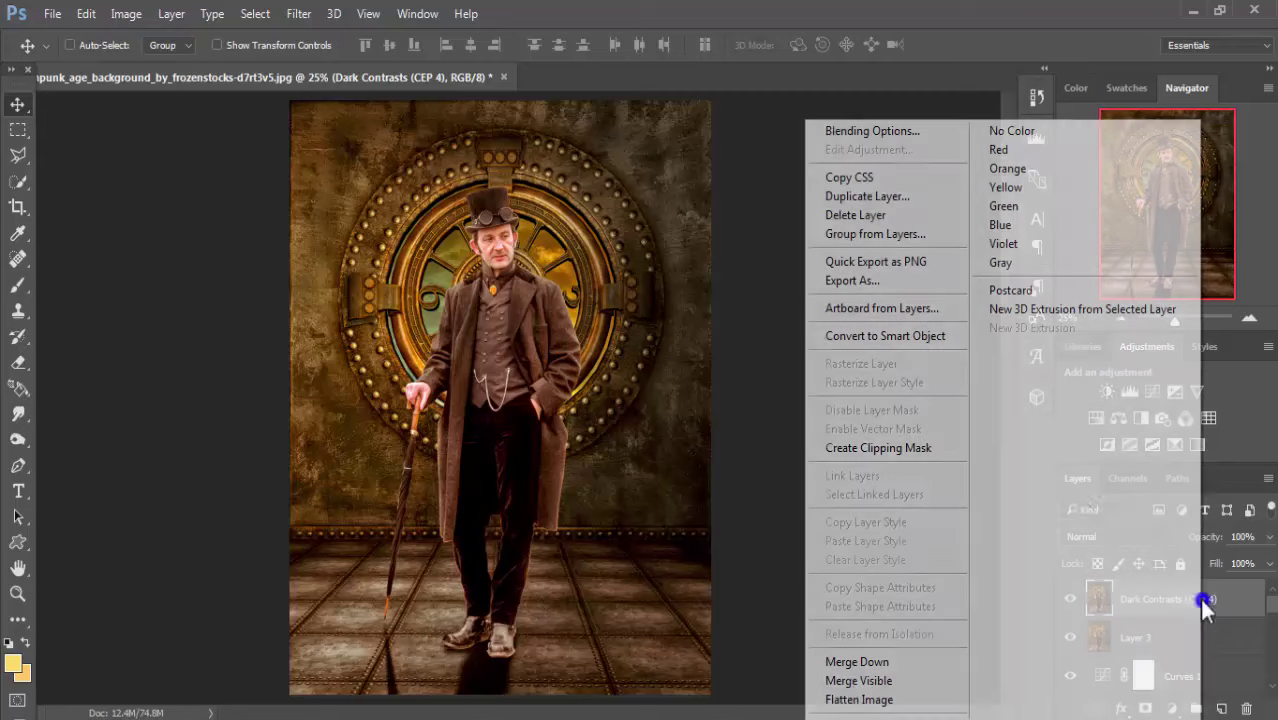
left_click(918, 200)
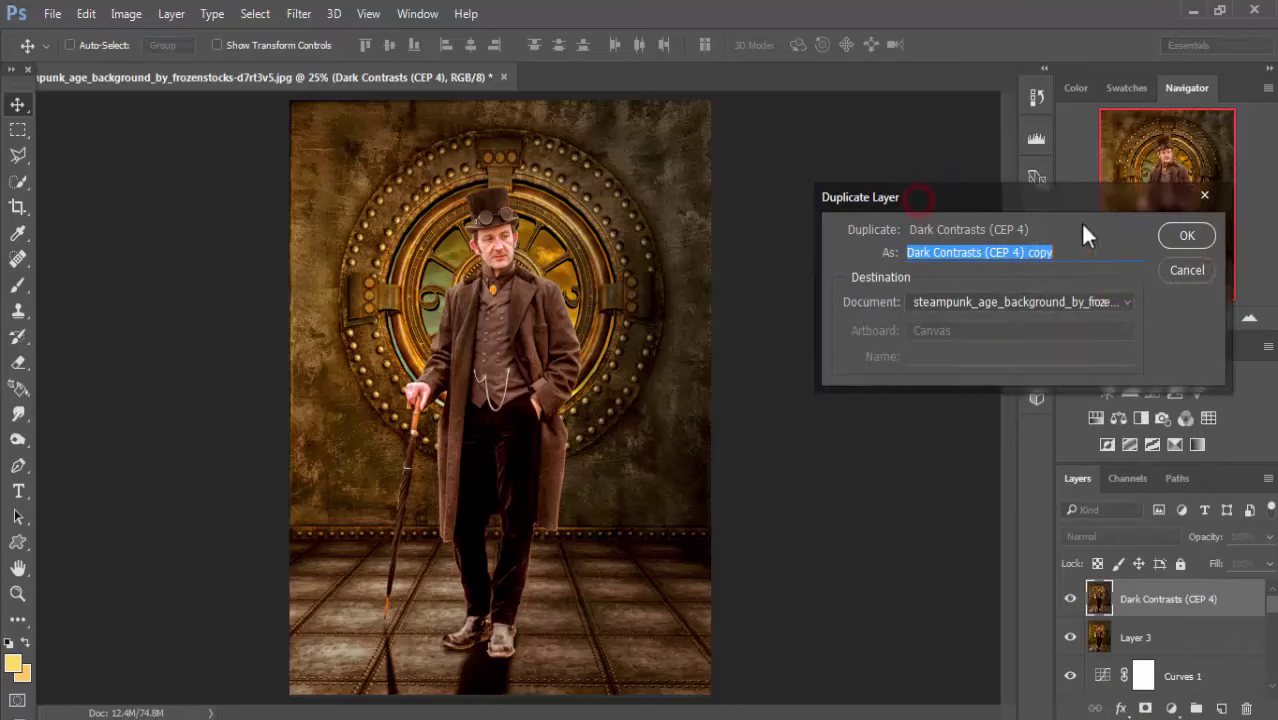
left_click(1205, 245)
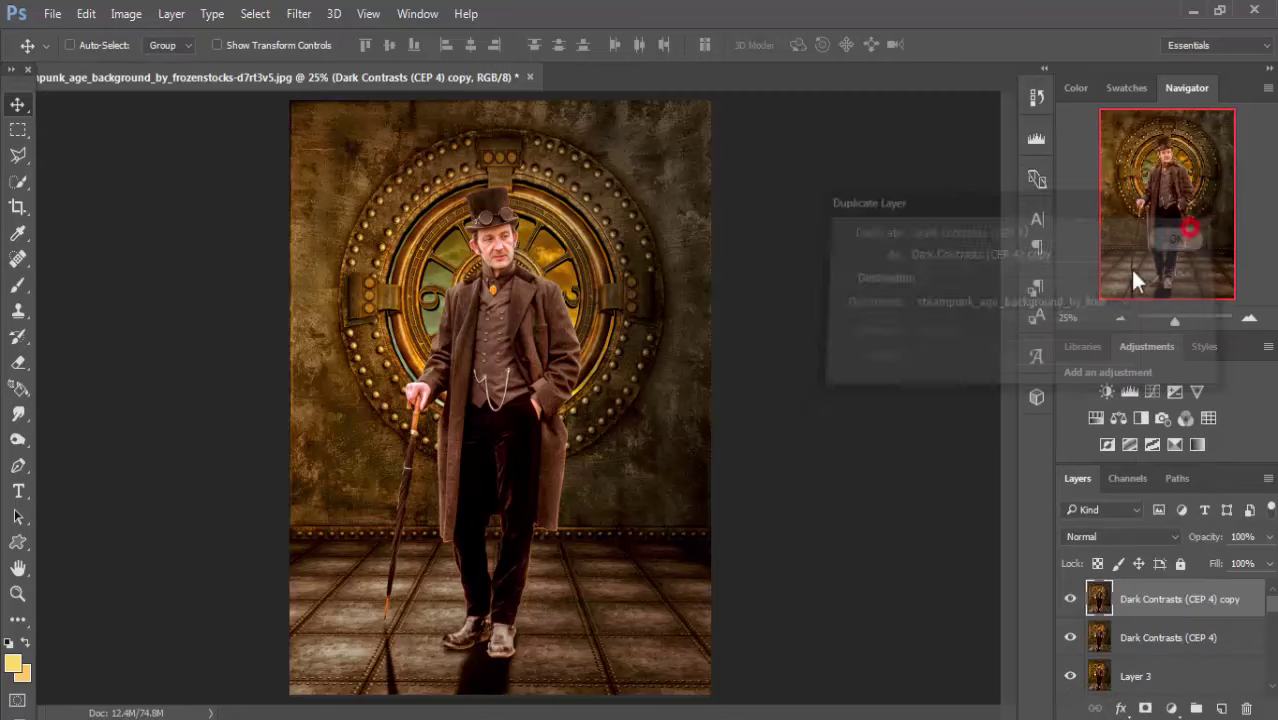
left_click(298, 14)
mouse_move(410, 402)
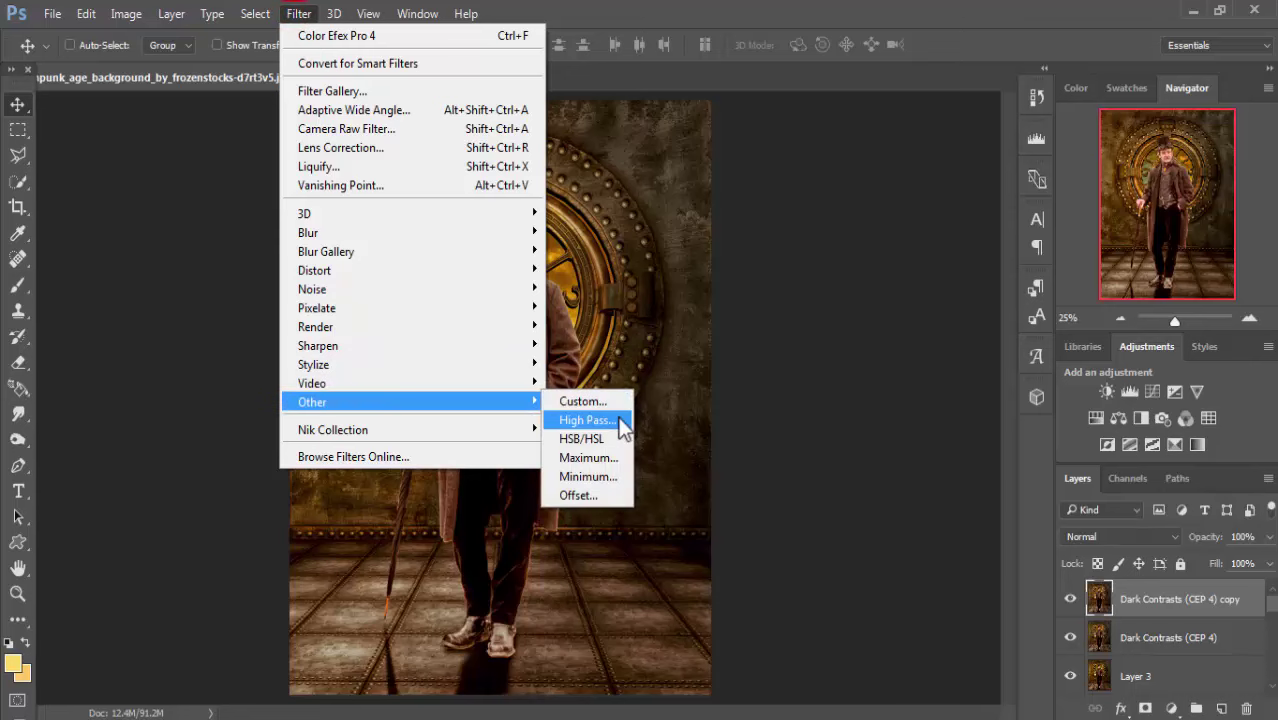
- Apply a High Pass filter with a 36-pixel radius to the Dark Contrasts (CEP 4) copy
left_click(600, 420)
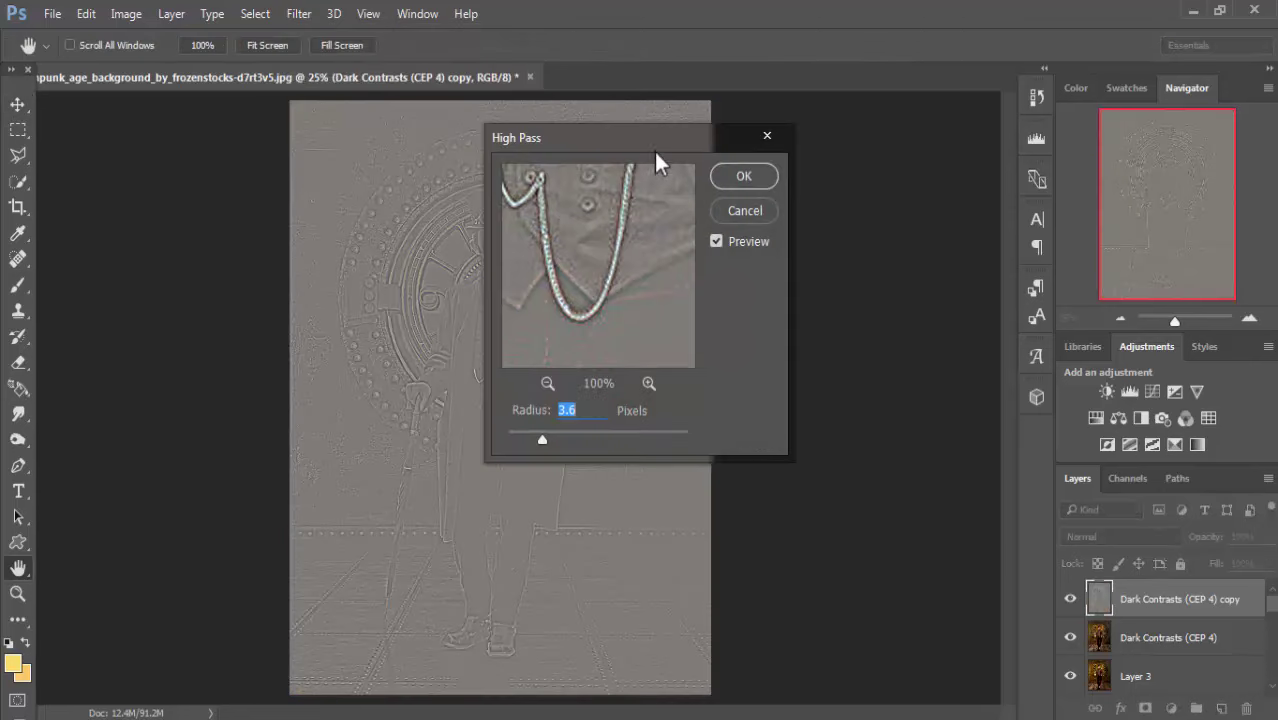
left_click_drag(655, 149, 817, 297)
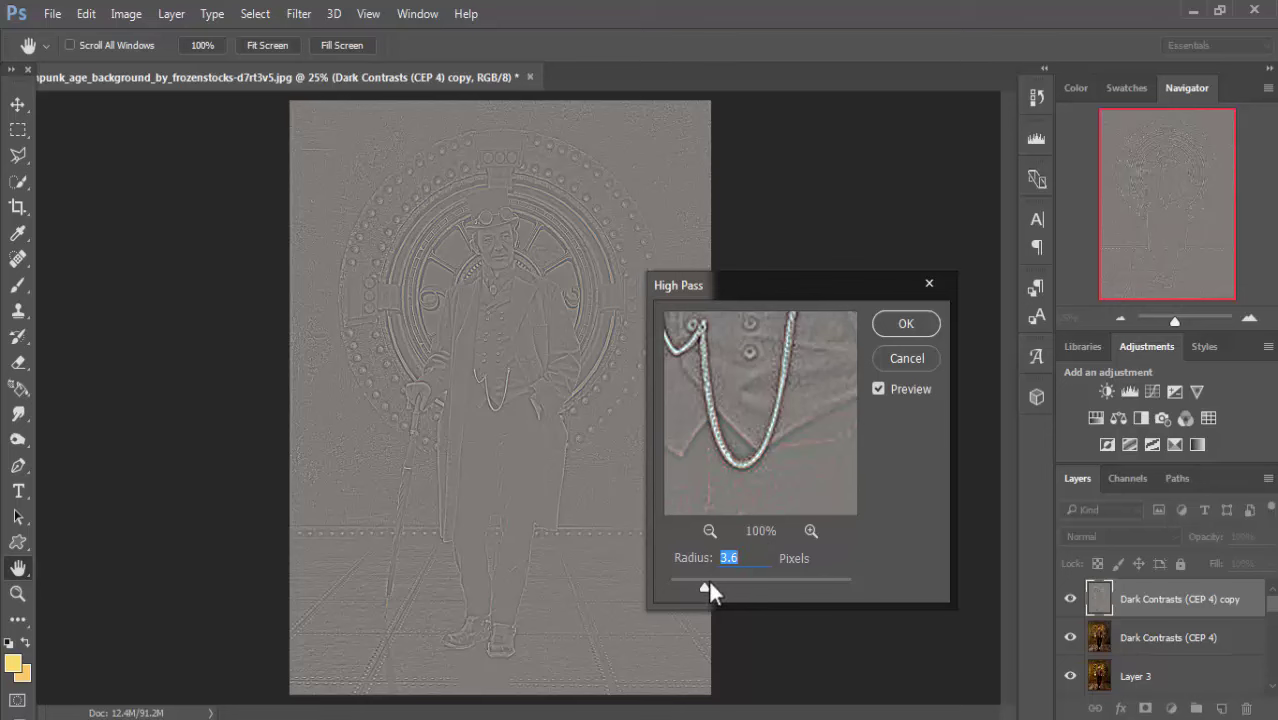
left_click_drag(706, 584, 750, 586)
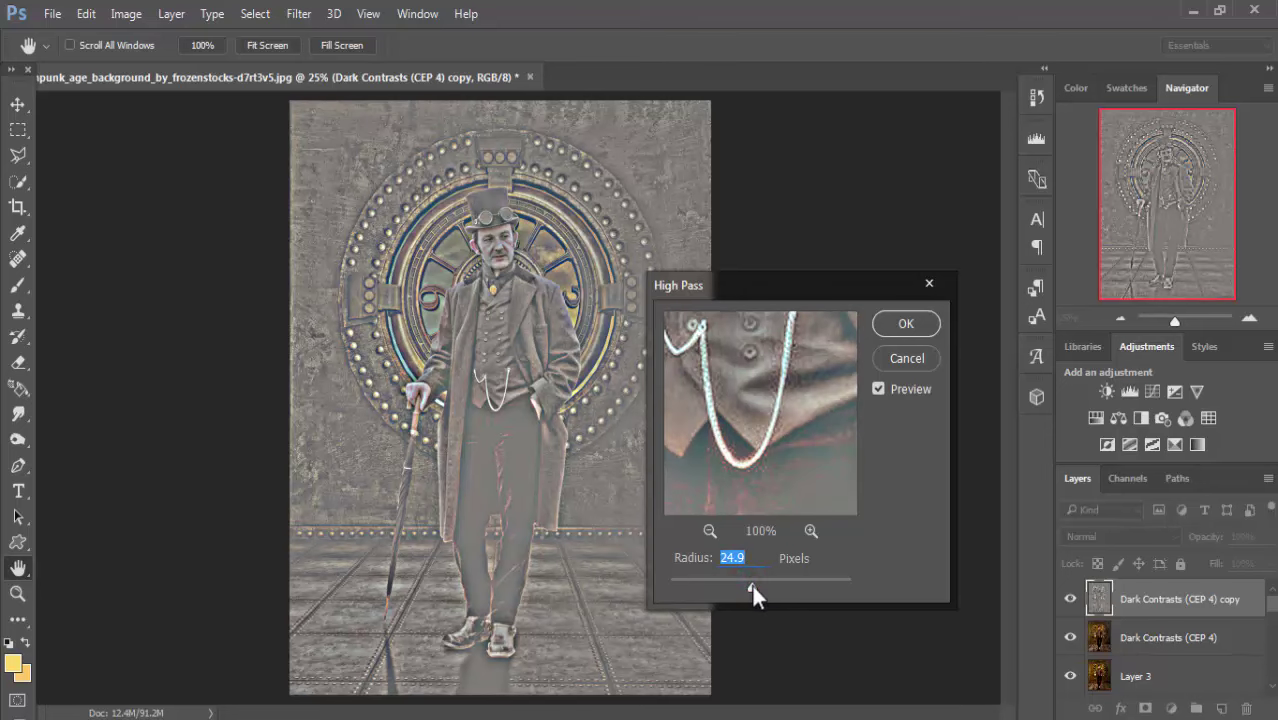
left_click_drag(755, 584, 759, 587)
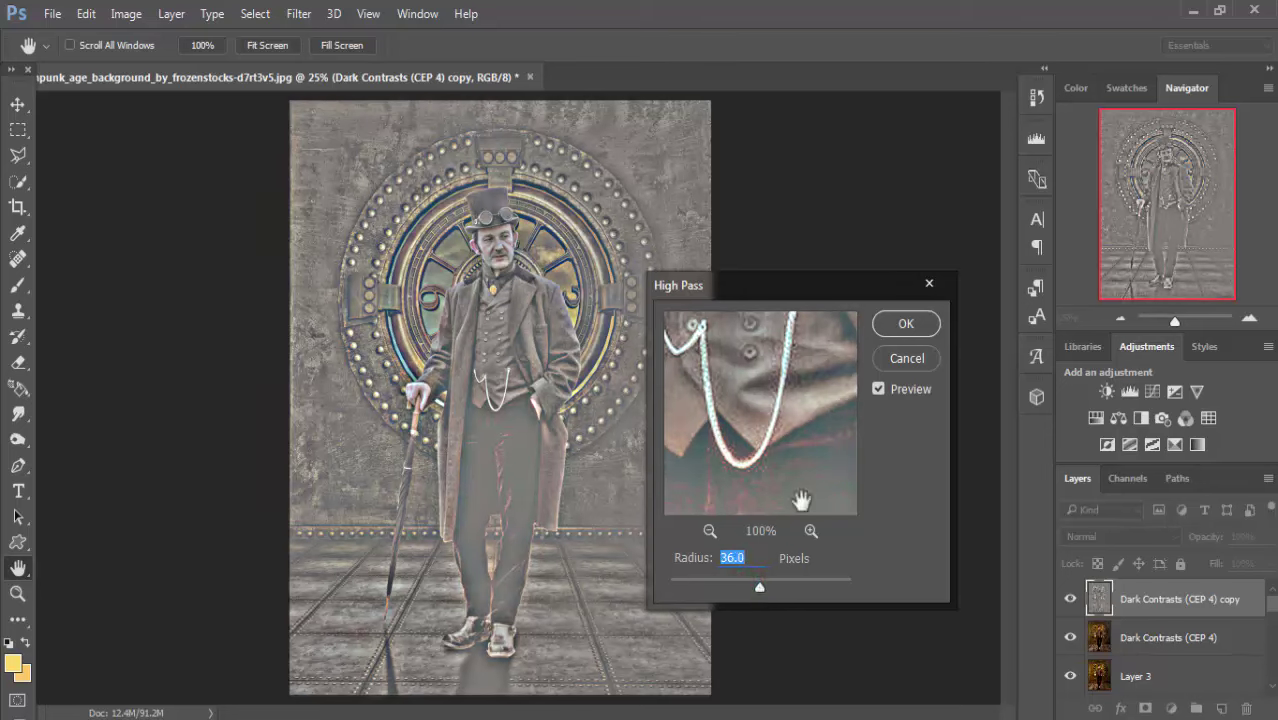
left_click(902, 324)
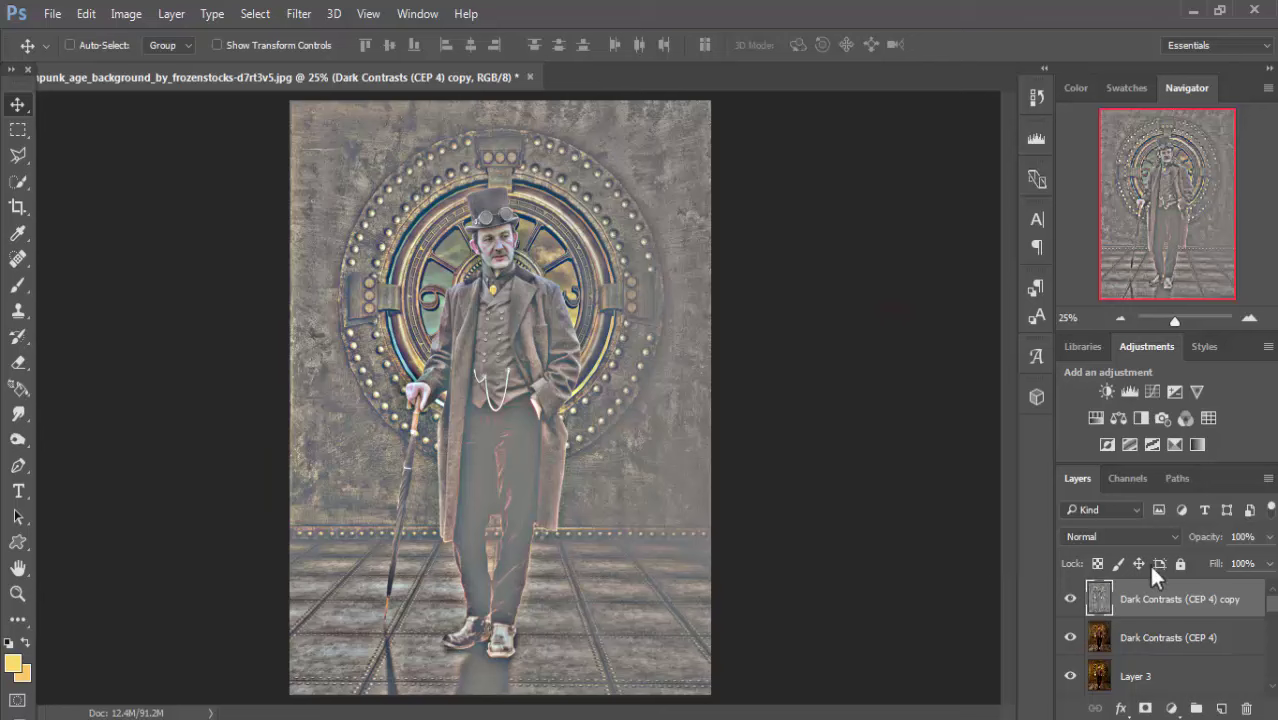
- Set the High Pass copy layer to Overlay blend mode at 89% opacity
left_click(1166, 536)
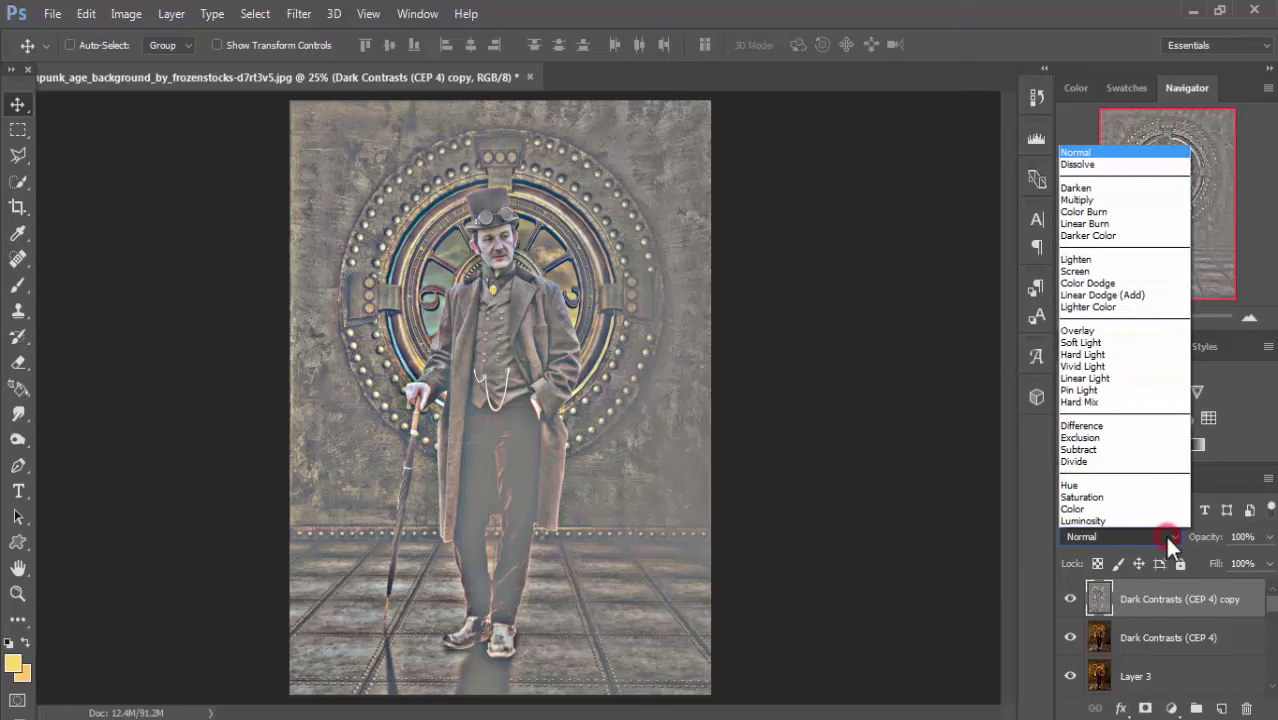
left_click(1113, 334)
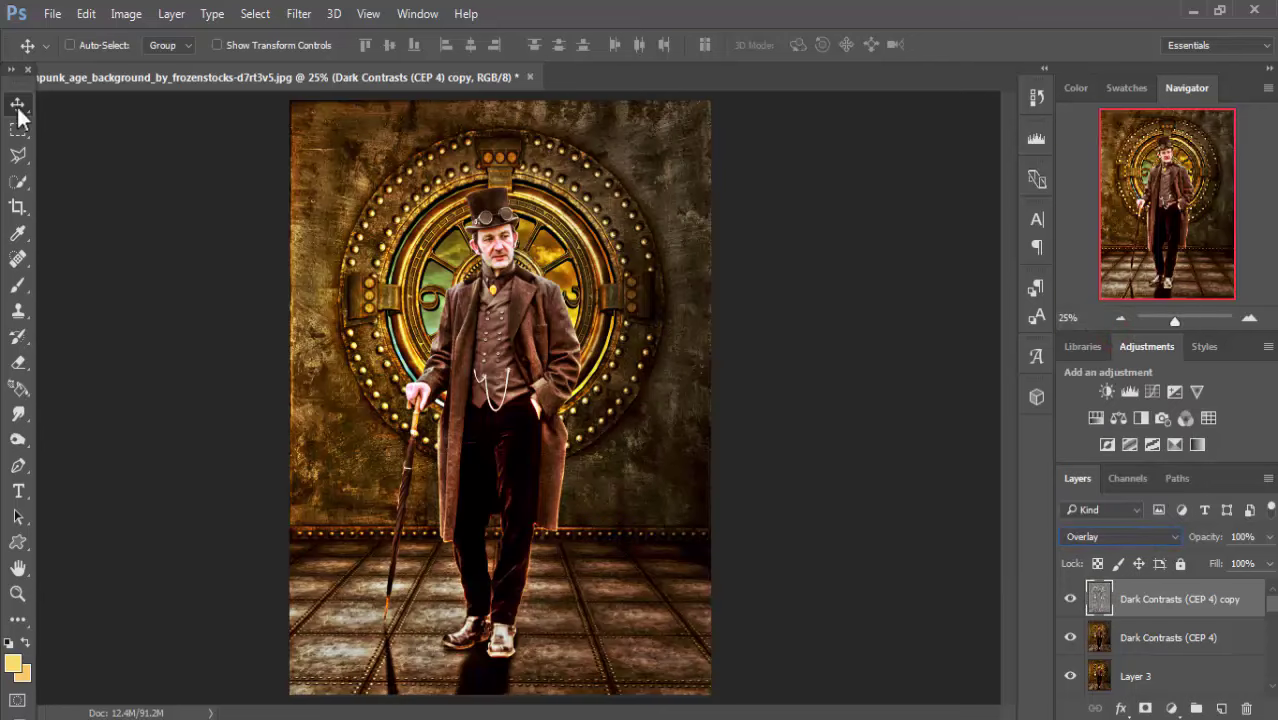
left_click(1269, 536)
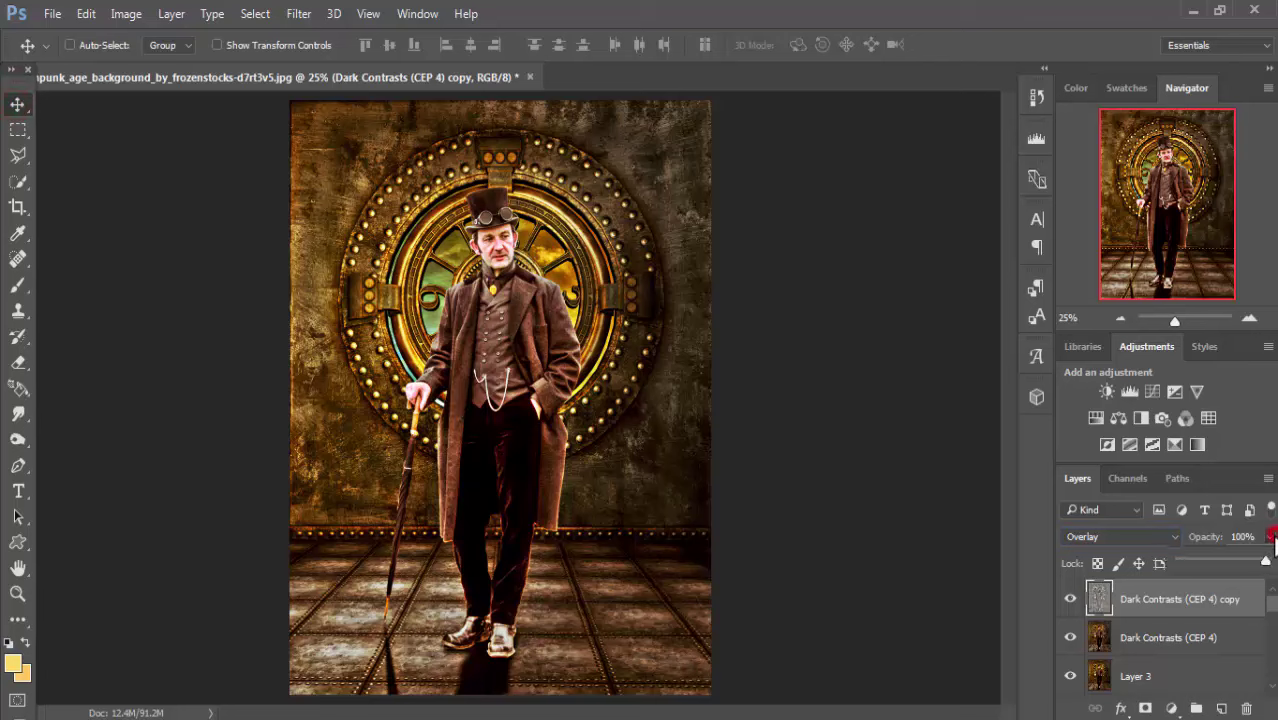
left_click_drag(1263, 561, 1231, 564)
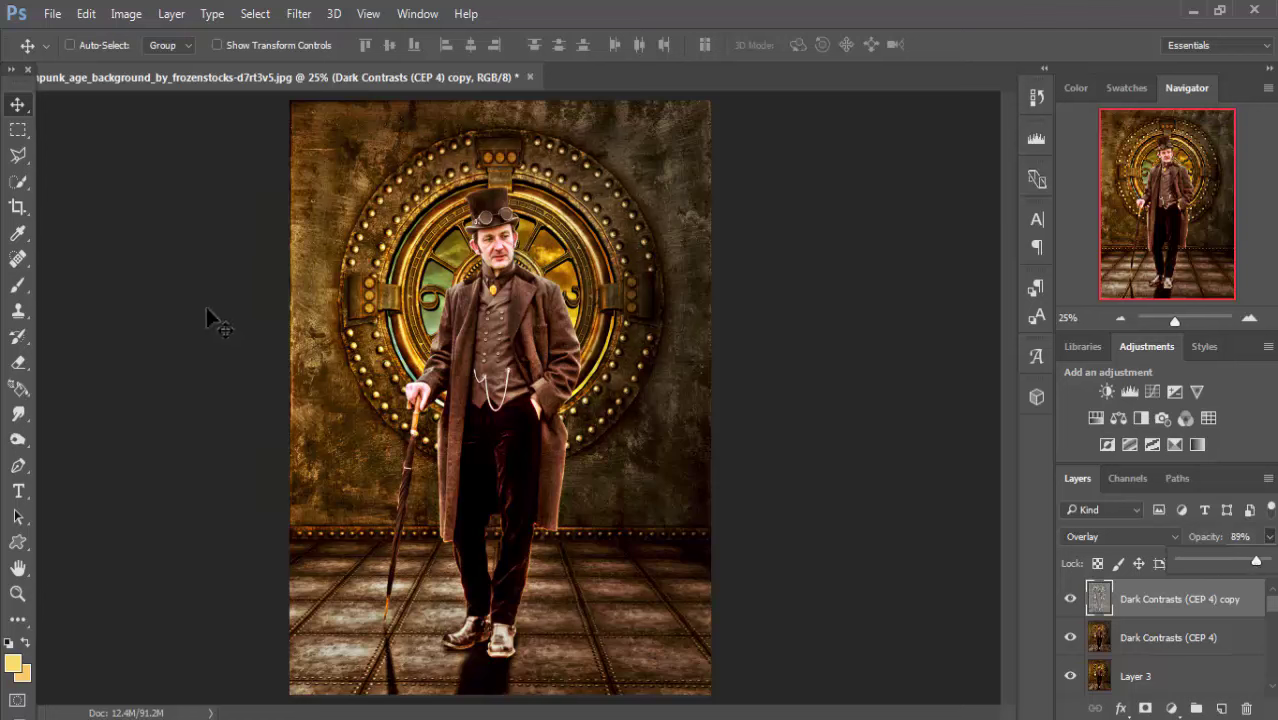
left_click(14, 108)
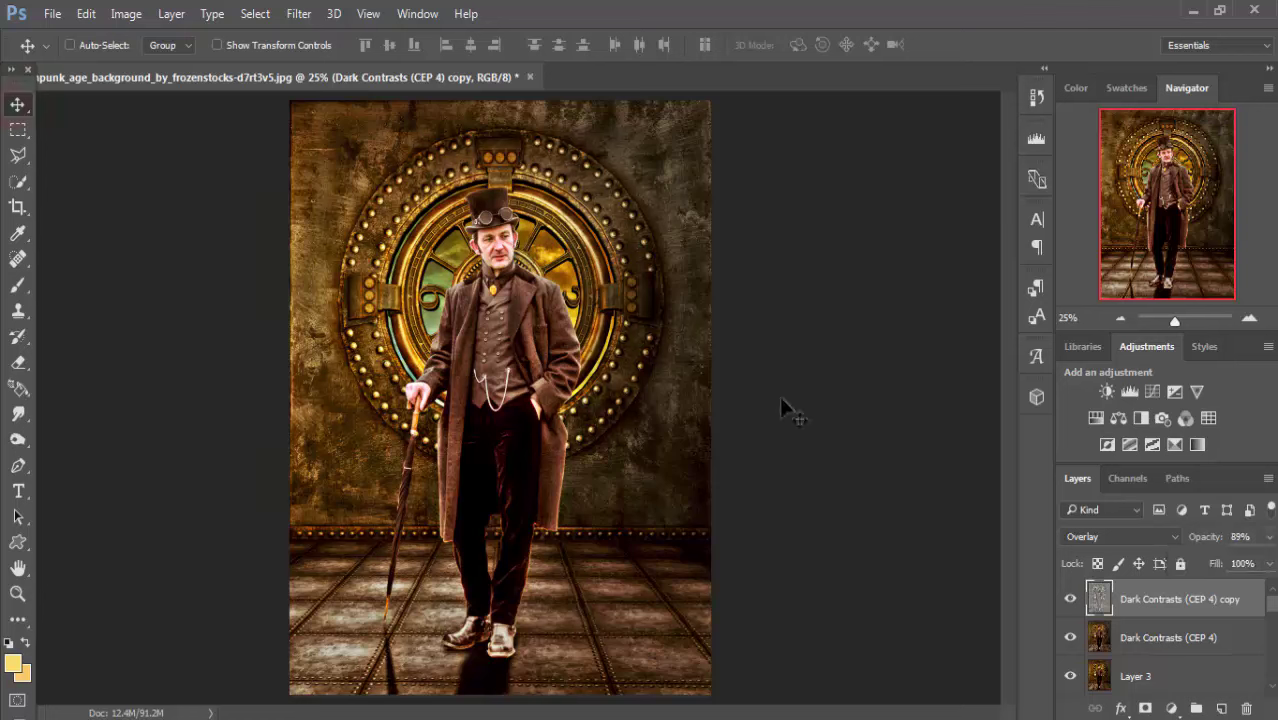